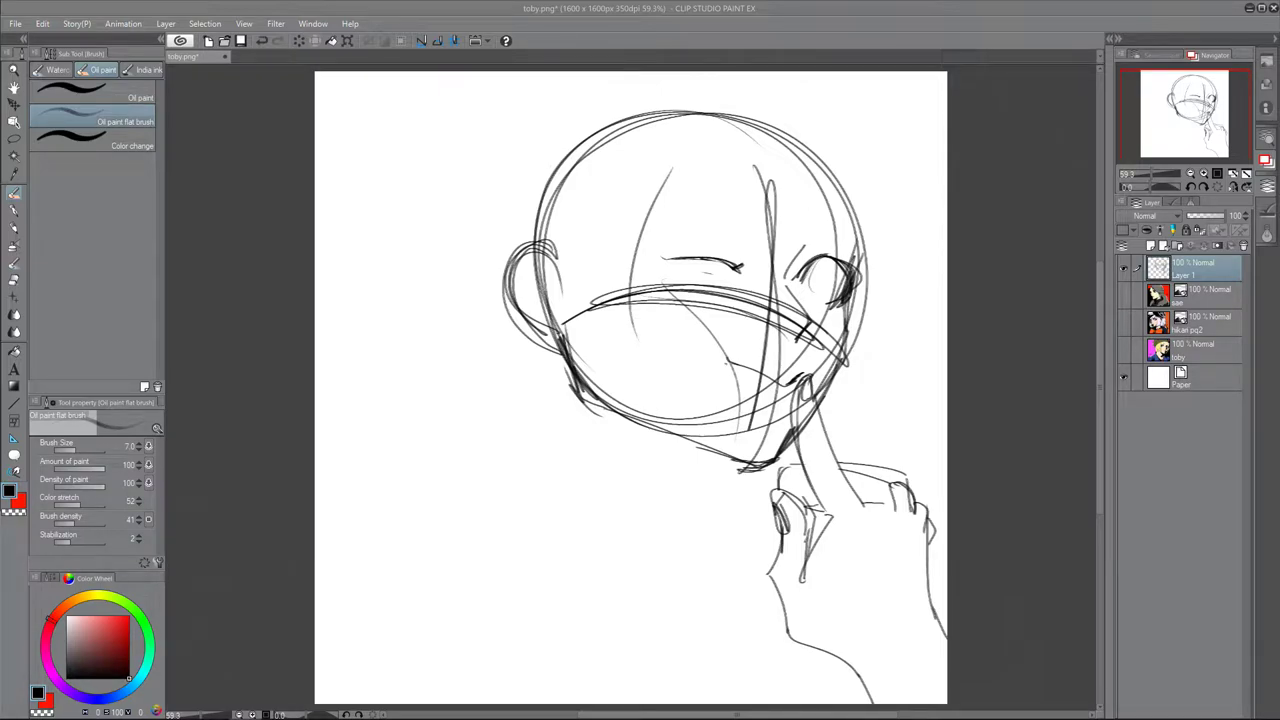
# Step: Sketch the open eye's iris and pupil, and add curved eyebrows above both eyes
pyautogui.moveTo(806, 268); pyautogui.dragTo(830, 302)
pyautogui.moveTo(812, 232); pyautogui.dragTo(852, 228)
pyautogui.moveTo(676, 190); pyautogui.dragTo(775, 217)
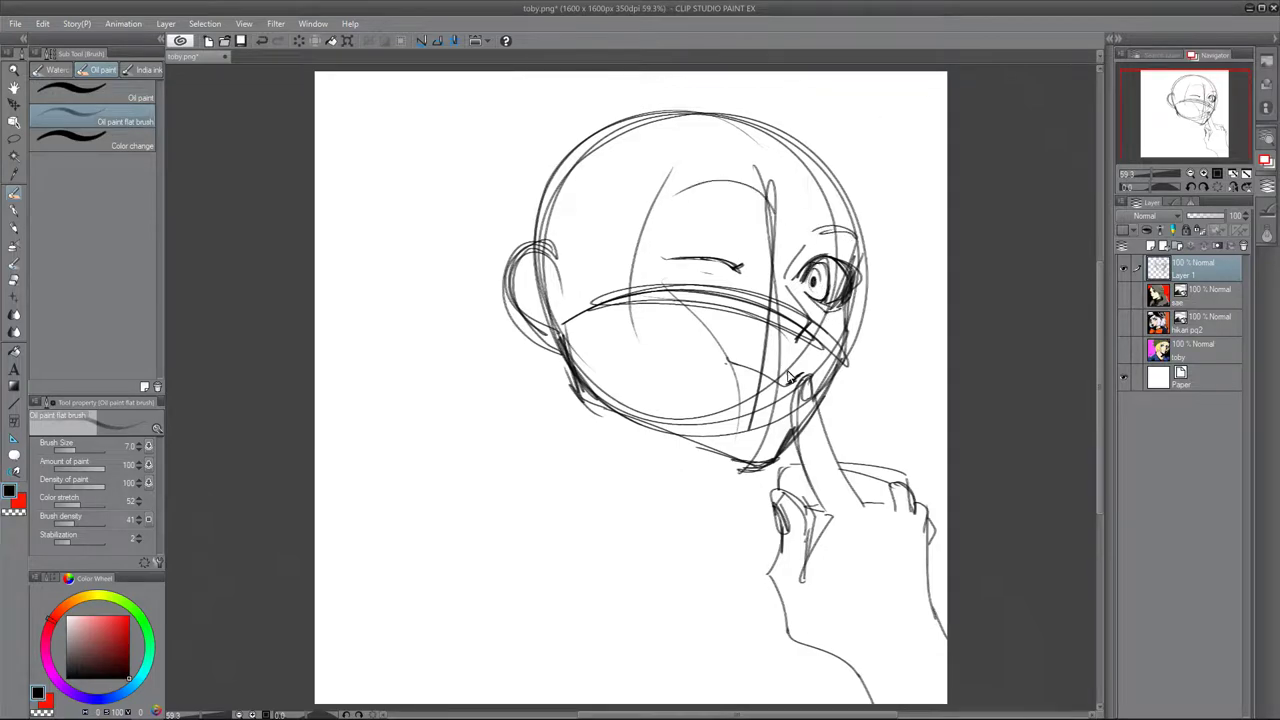
# Step: Darken the mouth line, the raised index finger and the thumb of the hand
pyautogui.moveTo(730, 355)
pyautogui.mouseDown()
pyautogui.moveTo(788, 385)
pyautogui.moveTo(815, 525)
pyautogui.mouseUp()
pyautogui.moveTo(815, 385); pyautogui.dragTo(845, 478)
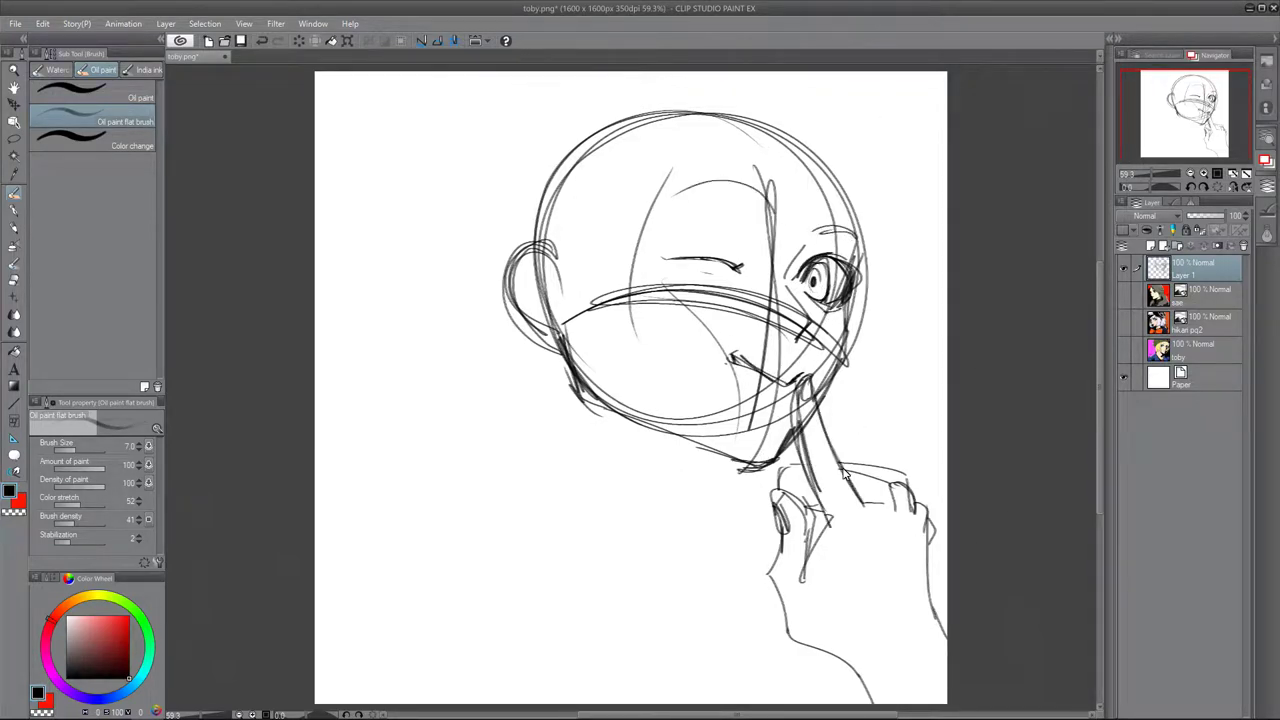
pyautogui.moveTo(806, 540); pyautogui.dragTo(801, 580)
pyautogui.moveTo(782, 495); pyautogui.dragTo(776, 540)
# Step: Erase the construction lines inside the face and sketch long bangs falling across the forehead and open eye
pyautogui.press('e')
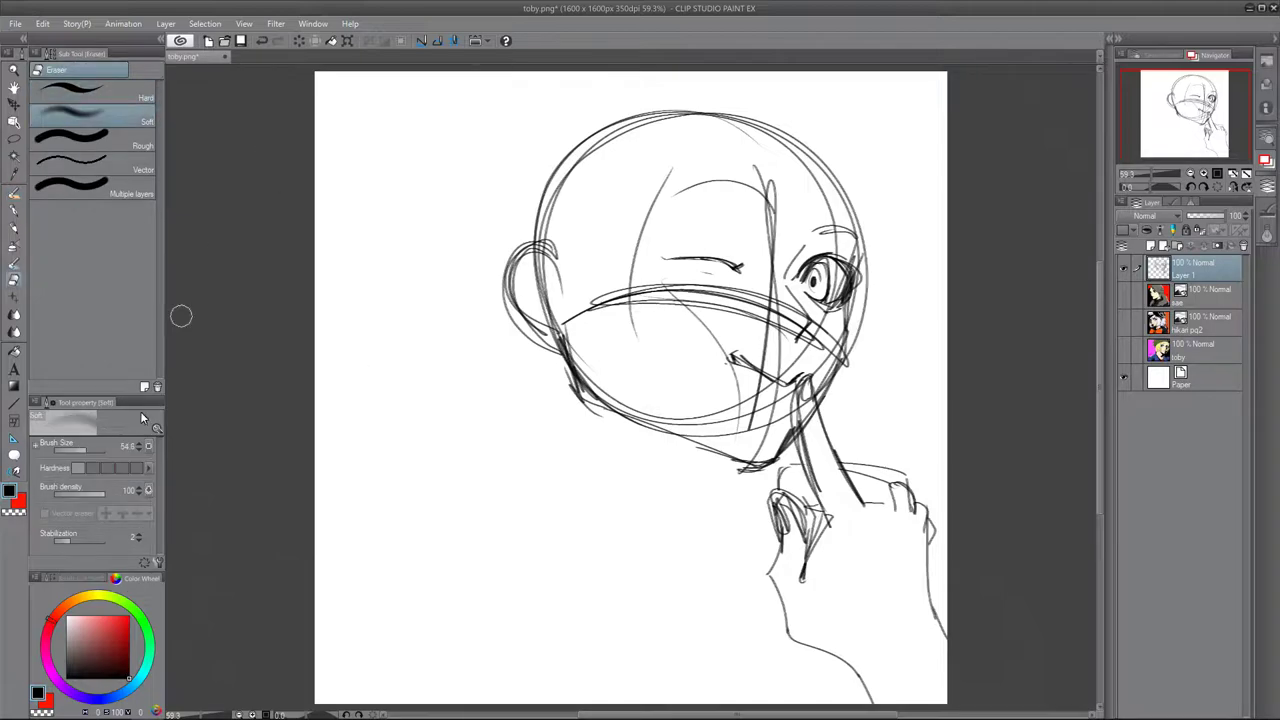
pyautogui.moveTo(570, 315)
pyautogui.mouseDown()
pyautogui.moveTo(720, 435)
pyautogui.moveTo(740, 310)
pyautogui.moveTo(840, 330)
pyautogui.moveTo(721, 138)
pyautogui.moveTo(656, 205)
pyautogui.mouseUp()
pyautogui.press('b')
pyautogui.moveTo(728, 158); pyautogui.dragTo(842, 340)
pyautogui.moveTo(778, 158); pyautogui.dragTo(880, 352)
pyautogui.moveTo(745, 185); pyautogui.dragTo(805, 298)
pyautogui.moveTo(795, 212)
pyautogui.mouseDown()
pyautogui.moveTo(850, 250)
pyautogui.moveTo(880, 298)
pyautogui.mouseUp()
# Step: Sketch the side hair framing the face and the strands around and above the ear
pyautogui.moveTo(722, 148); pyautogui.dragTo(636, 262)
pyautogui.moveTo(584, 152); pyautogui.dragTo(548, 322)
pyautogui.moveTo(660, 262); pyautogui.dragTo(580, 350)
pyautogui.moveTo(600, 115); pyautogui.dragTo(516, 252)
# Step: Darken the jawline beside the raised finger and erase the mouth line
pyautogui.moveTo(846, 342); pyautogui.dragTo(764, 466)
pyautogui.press('e')
pyautogui.moveTo(800, 350); pyautogui.dragTo(730, 370)
# Step: Outline the outer hair over the crown and down the back of the head
pyautogui.press('b')
pyautogui.moveTo(712, 106); pyautogui.dragTo(872, 254)
pyautogui.moveTo(746, 96); pyautogui.dragTo(518, 244)
# Step: Shade behind the jaw and sketch the neck, throat shadow and shoulder lines
pyautogui.moveTo(560, 332); pyautogui.dragTo(598, 398)
pyautogui.moveTo(530, 328)
pyautogui.mouseDown()
pyautogui.moveTo(552, 374)
pyautogui.moveTo(555, 494)
pyautogui.mouseUp()
pyautogui.moveTo(745, 464); pyautogui.dragTo(670, 548)
pyautogui.moveTo(740, 472); pyautogui.dragTo(738, 518)
pyautogui.moveTo(728, 476); pyautogui.dragTo(722, 516)
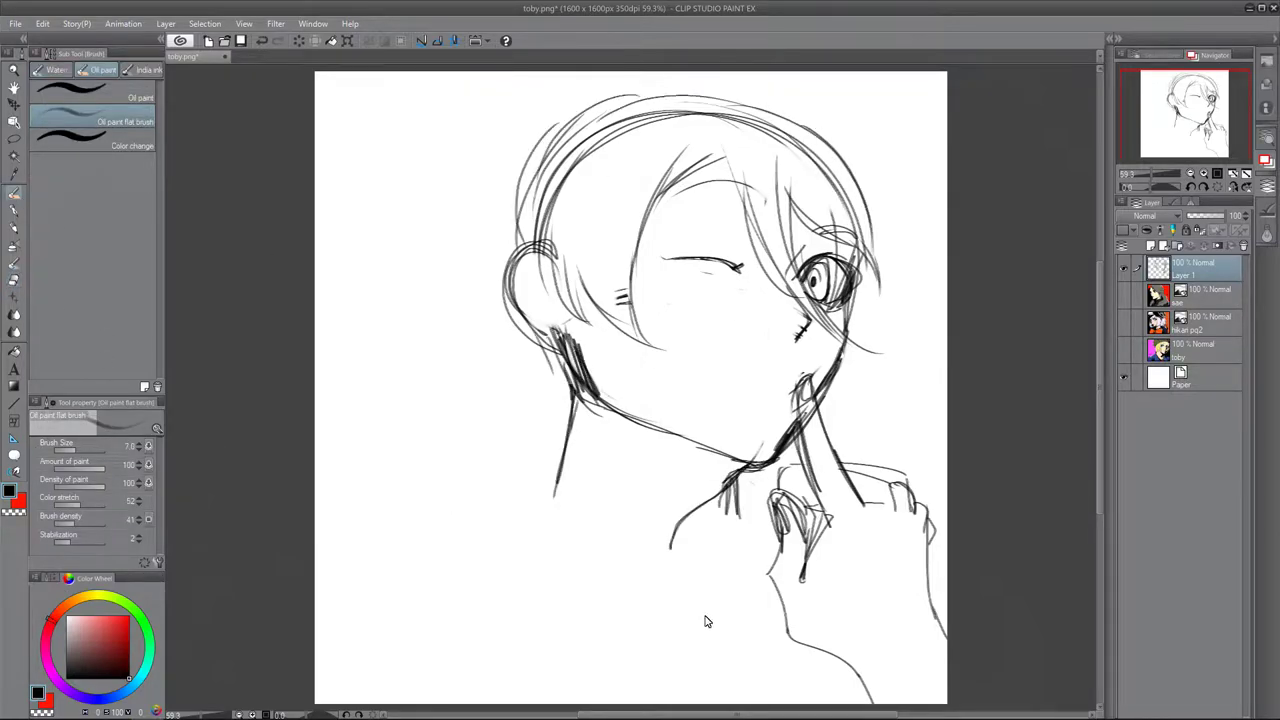
pyautogui.moveTo(487, 486); pyautogui.dragTo(330, 576)
pyautogui.moveTo(555, 493); pyautogui.dragTo(400, 525)
# Step: Save the drawing under the name teddie
pyautogui.click(244, 23)
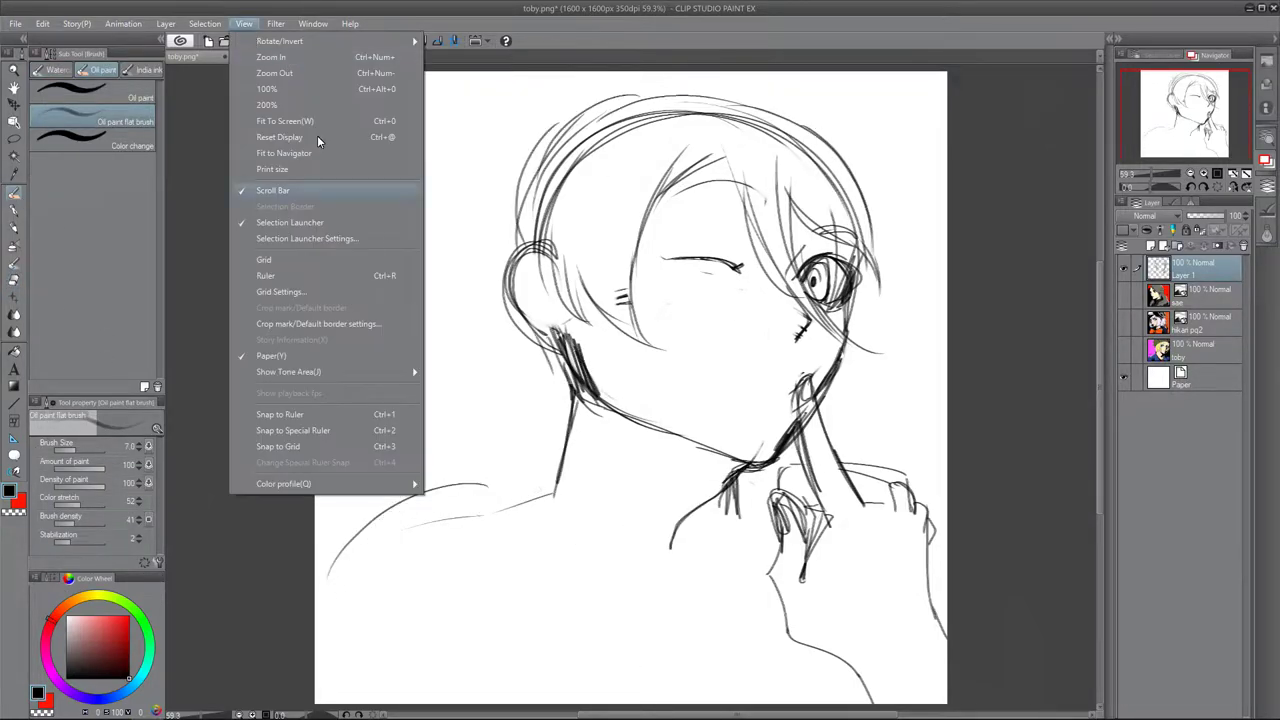
pyautogui.hotkey('ctrl', 'shift', 's')
pyautogui.press('Escape')
pyautogui.press('Escape')
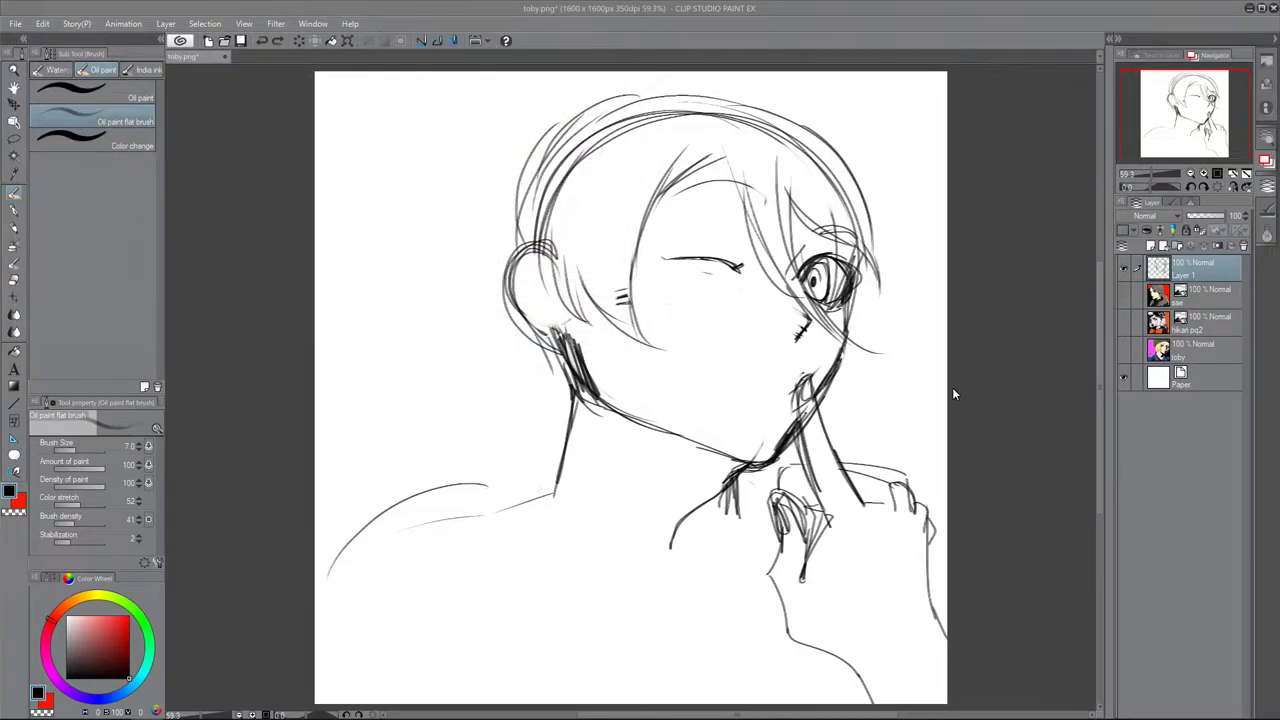
# Step: Sketch the jacket's shoulder, sleeve and front edge along with the shirt collar around the neck
pyautogui.moveTo(616, 488); pyautogui.dragTo(444, 470)
pyautogui.moveTo(600, 478); pyautogui.dragTo(345, 680)
pyautogui.moveTo(565, 425); pyautogui.dragTo(355, 682)
pyautogui.moveTo(610, 490); pyautogui.dragTo(712, 700)
pyautogui.moveTo(560, 440); pyautogui.dragTo(500, 700)
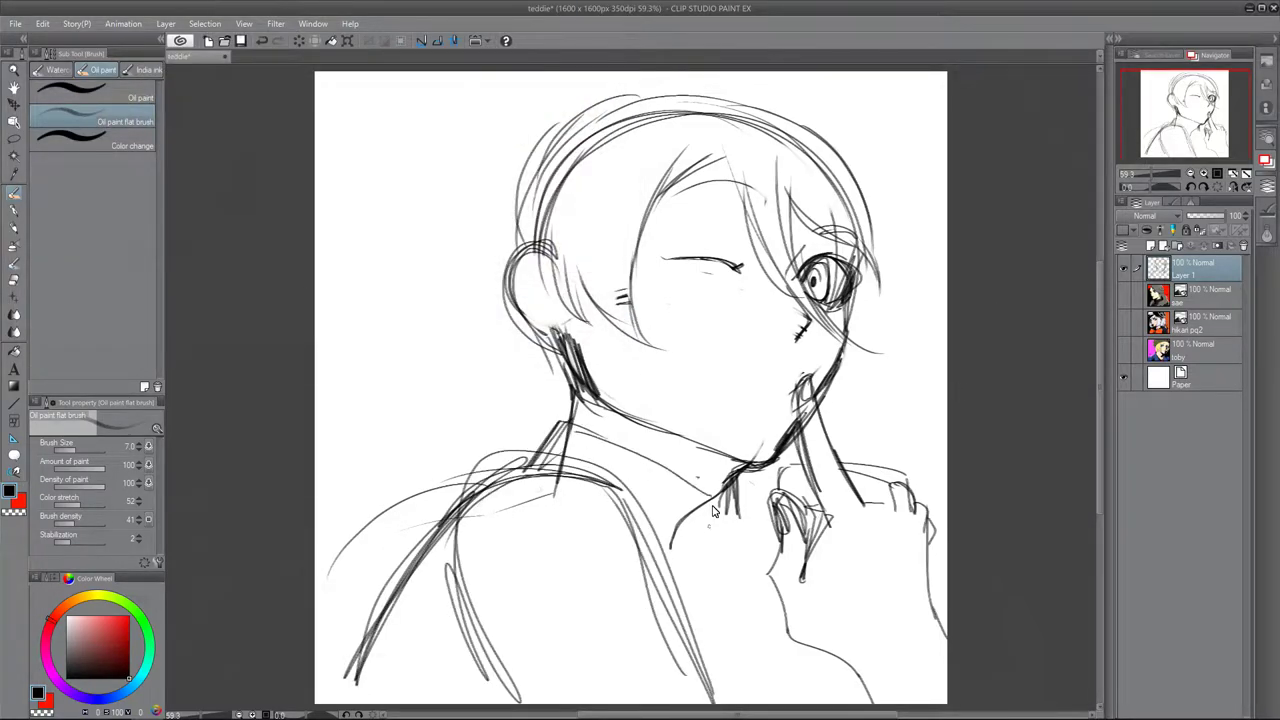
# Step: Sketch the shirt front and tie area between the jacket and the hand
pyautogui.moveTo(713, 500); pyautogui.dragTo(705, 625)
pyautogui.moveTo(765, 540); pyautogui.dragTo(745, 700)
pyautogui.moveTo(740, 495); pyautogui.dragTo(710, 605)
# Step: Add hair strands behind the ear and spiky tufts flicking outward beside the open eye
pyautogui.moveTo(530, 160); pyautogui.dragTo(510, 270)
pyautogui.moveTo(580, 118); pyautogui.dragTo(514, 262)
pyautogui.moveTo(852, 300); pyautogui.dragTo(930, 270)
pyautogui.moveTo(626, 190)
pyautogui.mouseDown()
pyautogui.moveTo(760, 92)
pyautogui.moveTo(898, 250)
pyautogui.mouseUp()
pyautogui.moveTo(875, 165)
pyautogui.mouseDown()
pyautogui.moveTo(932, 282)
pyautogui.moveTo(880, 350)
pyautogui.mouseUp()
# Step: Mirror the canvas view and darken the eyes, nose, smiling mouth and central bang
pyautogui.click(1221, 187)
pyautogui.moveTo(412, 262); pyautogui.dragTo(458, 312)
pyautogui.moveTo(524, 272); pyautogui.dragTo(594, 262)
pyautogui.moveTo(448, 322); pyautogui.dragTo(466, 344)
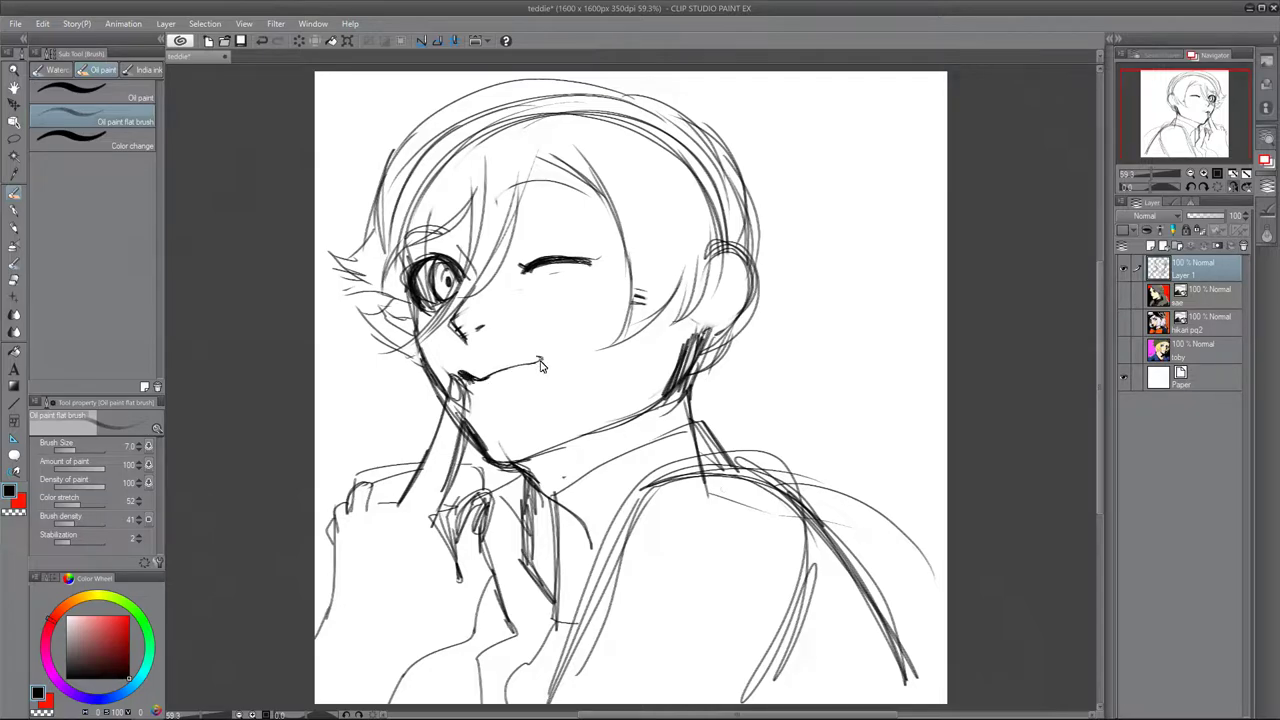
pyautogui.moveTo(459, 283); pyautogui.dragTo(430, 215)
pyautogui.moveTo(530, 136); pyautogui.dragTo(470, 300)
# Step: Erase the overlapping rough lines in the bangs, the crown and around the open eye
pyautogui.press('e')
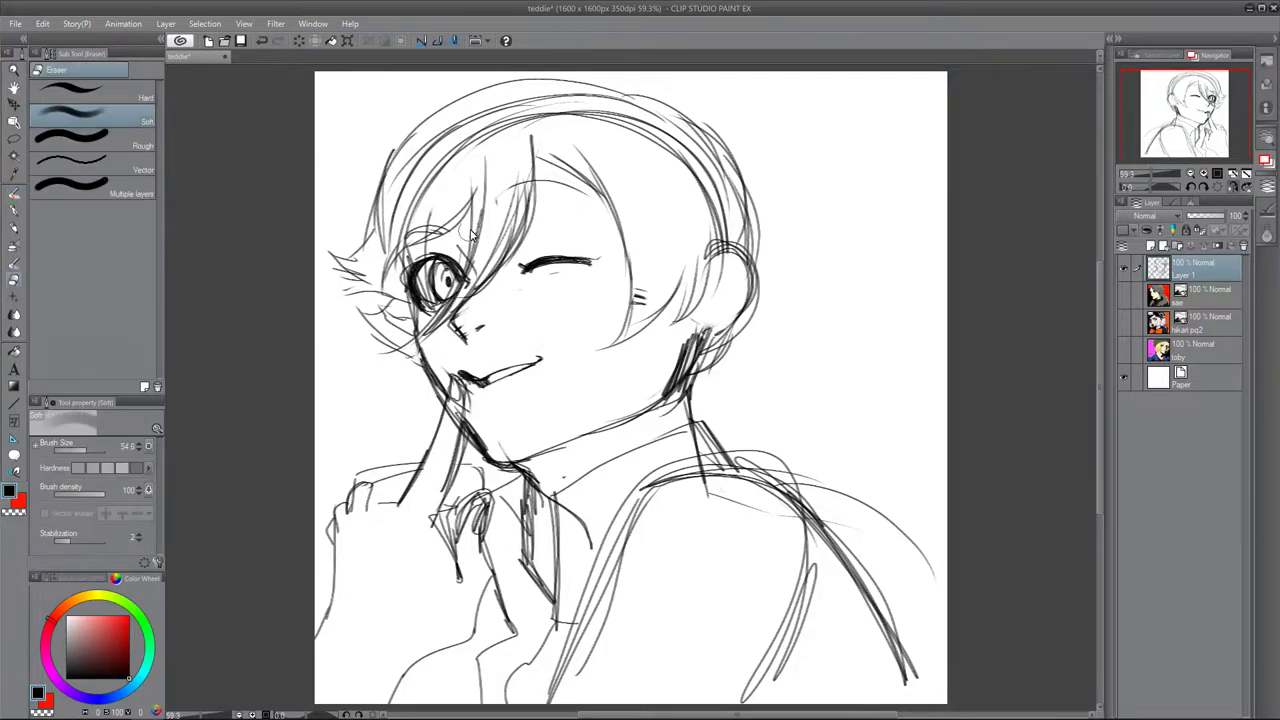
pyautogui.moveTo(490, 185); pyautogui.dragTo(460, 285)
pyautogui.moveTo(520, 170); pyautogui.dragTo(495, 270)
pyautogui.moveTo(410, 218); pyautogui.dragTo(440, 160)
pyautogui.moveTo(600, 120); pyautogui.dragTo(645, 135)
pyautogui.moveTo(425, 265); pyautogui.dragTo(437, 300)
# Step: Add eyelashes to both eyes and fill dark shadows beside the nose and under the mouth
pyautogui.click(15, 194)
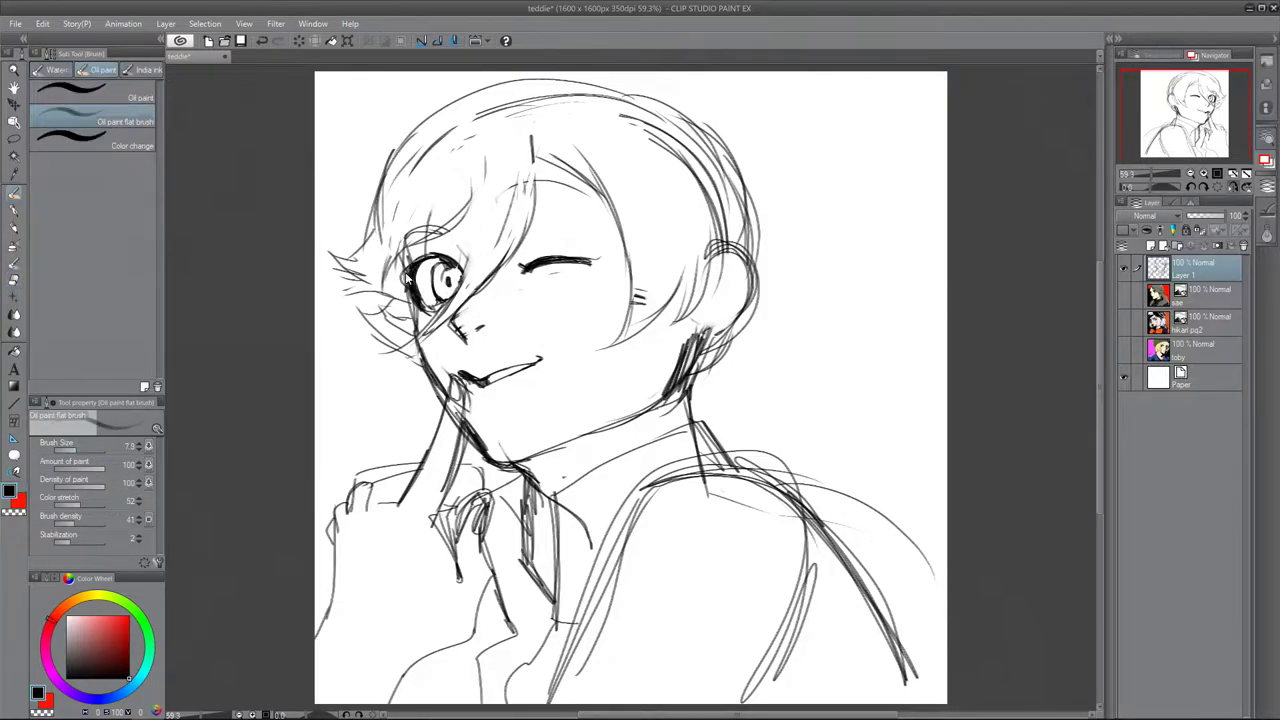
pyautogui.moveTo(526, 266); pyautogui.dragTo(580, 268)
pyautogui.moveTo(412, 277); pyautogui.dragTo(390, 268)
pyautogui.moveTo(462, 290); pyautogui.dragTo(458, 336)
pyautogui.moveTo(466, 386); pyautogui.dragTo(484, 406)
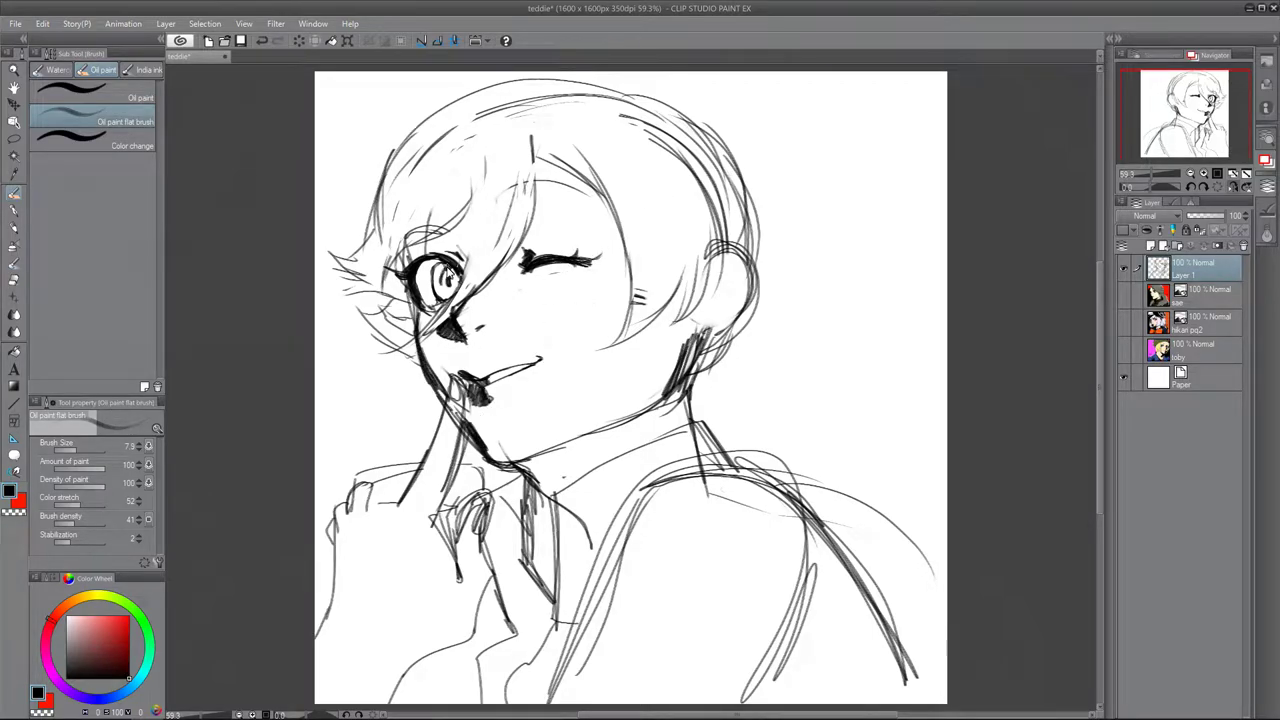
# Step: Restore the unmirrored view and enlarge the sketch layer to 117% so the figure fills the canvas
pyautogui.press('h')
pyautogui.hotkey('ctrl', '-')
pyautogui.hotkey('ctrl', 't')
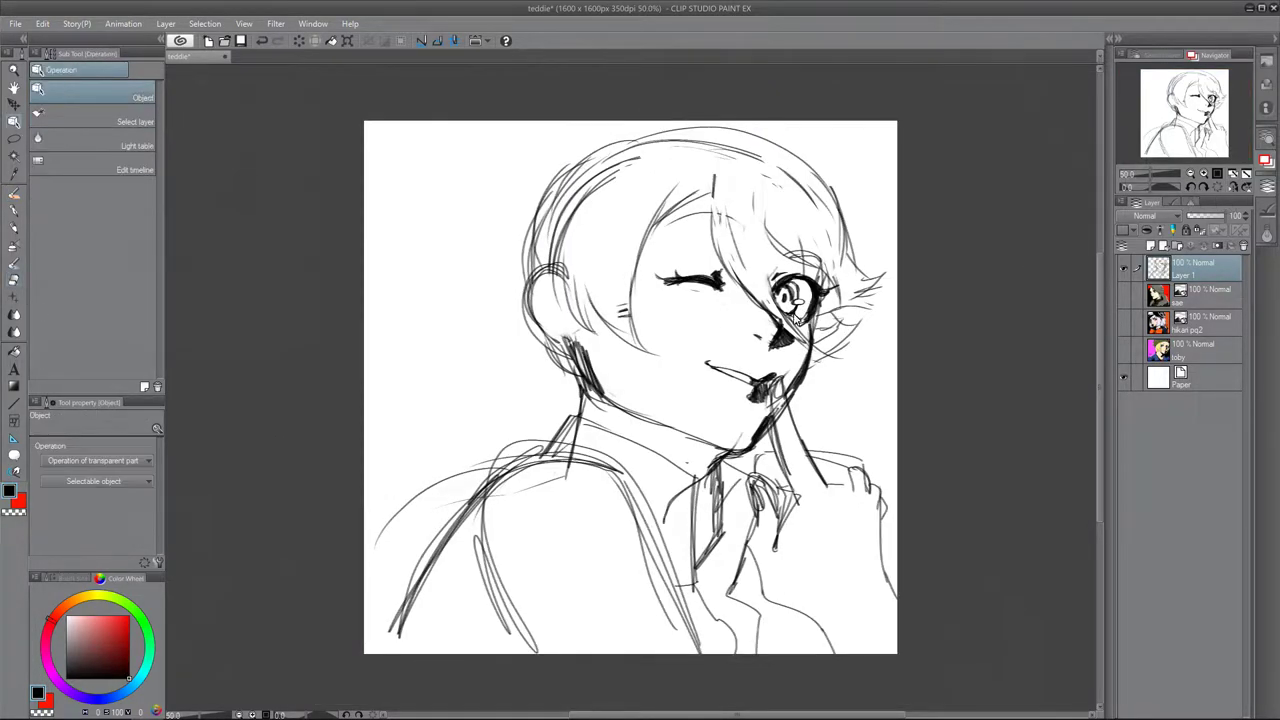
pyautogui.moveTo(364, 390); pyautogui.dragTo(322, 386)
pyautogui.moveTo(790, 503); pyautogui.dragTo(790, 535)
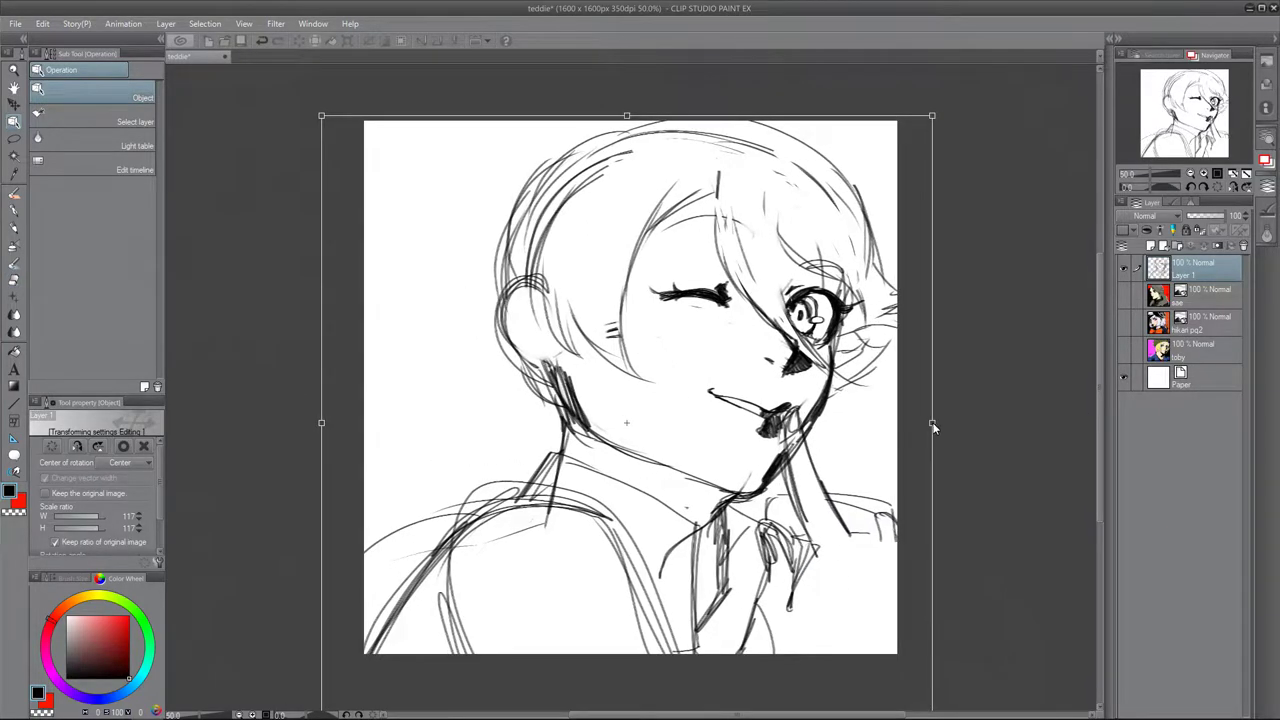
# Step: Transform the sketch again at 104% scale, shifting it slightly up and to the left
pyautogui.rightClick(808, 423)
pyautogui.click(857, 480)
pyautogui.moveTo(782, 376)
pyautogui.mouseDown()
pyautogui.moveTo(691, 372)
pyautogui.moveTo(760, 373)
pyautogui.mouseUp()
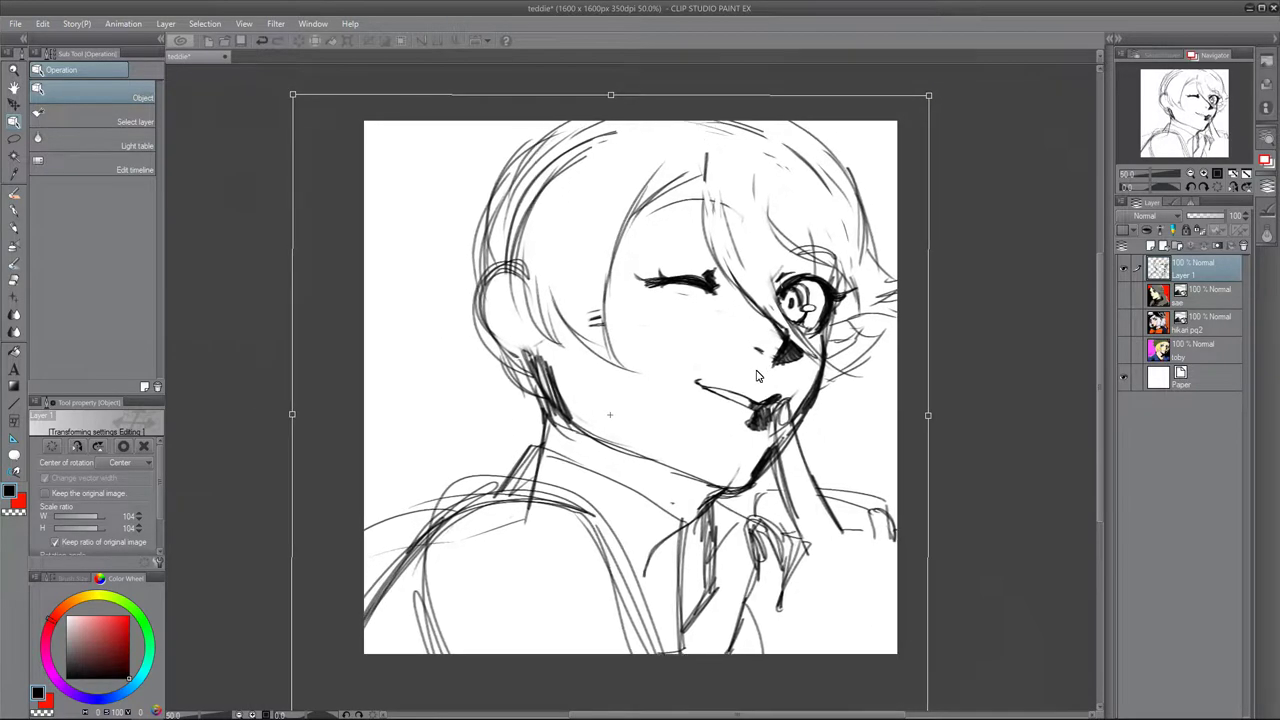
pyautogui.press('Return')
# Step: Erase the rough jacket and shoulder lines and the messy strokes on the thumb and hand
pyautogui.press('e')
pyautogui.moveTo(400, 512)
pyautogui.mouseDown()
pyautogui.moveTo(437, 535)
pyautogui.moveTo(600, 560)
pyautogui.moveTo(630, 620)
pyautogui.moveTo(665, 533)
pyautogui.moveTo(670, 590)
pyautogui.moveTo(780, 440)
pyautogui.moveTo(810, 500)
pyautogui.moveTo(885, 520)
pyautogui.mouseUp()
pyautogui.click(90, 121)
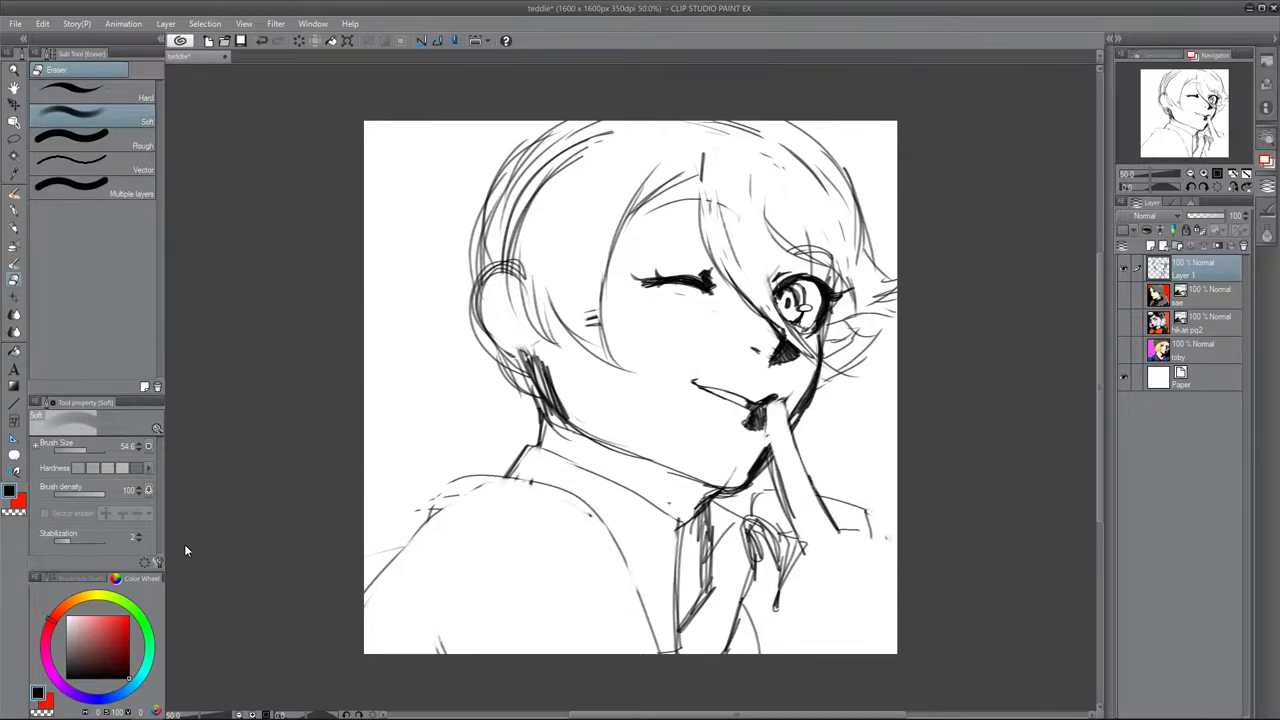
pyautogui.moveTo(750, 520); pyautogui.dragTo(775, 605)
# Step: Redraw the raised finger with its nail, hatch the hand's outer edge and add a hair strand beside the face
pyautogui.press('b')
pyautogui.moveTo(772, 400)
pyautogui.mouseDown()
pyautogui.moveTo(790, 425)
pyautogui.moveTo(800, 530)
pyautogui.moveTo(840, 574)
pyautogui.mouseUp()
pyautogui.moveTo(824, 498)
pyautogui.mouseDown()
pyautogui.moveTo(885, 545)
pyautogui.moveTo(886, 640)
pyautogui.moveTo(889, 623)
pyautogui.moveTo(885, 567)
pyautogui.moveTo(868, 645)
pyautogui.mouseUp()
pyautogui.moveTo(845, 176); pyautogui.dragTo(896, 236)
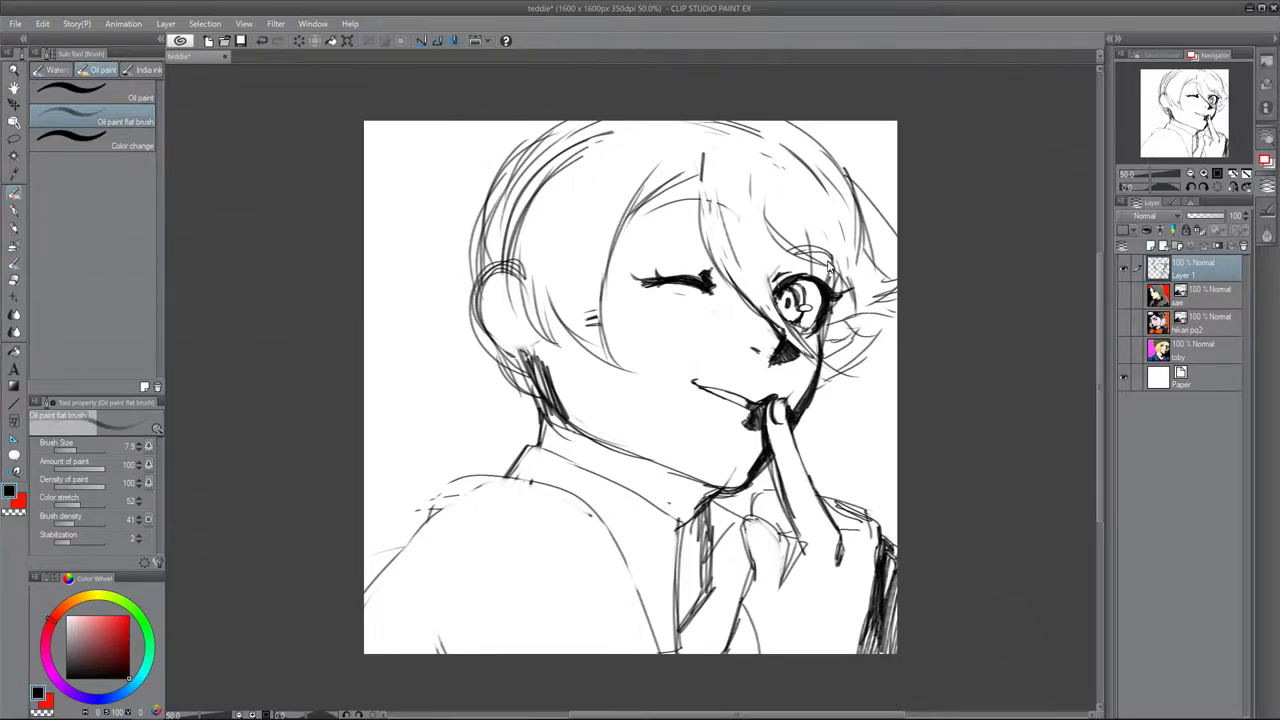
# Step: Thicken the closed eye's inner corner and shade the chin and the shadow beneath the jaw
pyautogui.moveTo(702, 279); pyautogui.dragTo(722, 296)
pyautogui.moveTo(757, 444); pyautogui.dragTo(756, 464)
pyautogui.moveTo(630, 458)
pyautogui.mouseDown()
pyautogui.moveTo(696, 512)
pyautogui.moveTo(716, 500)
pyautogui.mouseUp()
# Step: Erase the doubled hair lines on the crown and bangs and the heavy shading behind the jaw
pyautogui.press('e')
pyautogui.moveTo(482, 262)
pyautogui.mouseDown()
pyautogui.moveTo(620, 125)
pyautogui.moveTo(495, 315)
pyautogui.moveTo(530, 210)
pyautogui.moveTo(500, 150)
pyautogui.mouseUp()
pyautogui.moveTo(720, 230)
pyautogui.mouseDown()
pyautogui.moveTo(795, 160)
pyautogui.moveTo(645, 180)
pyautogui.mouseUp()
pyautogui.moveTo(850, 260); pyautogui.dragTo(860, 170)
pyautogui.hotkey('ctrl', 'z')
pyautogui.moveTo(526, 356)
pyautogui.mouseDown()
pyautogui.moveTo(566, 432)
pyautogui.moveTo(612, 450)
pyautogui.mouseUp()
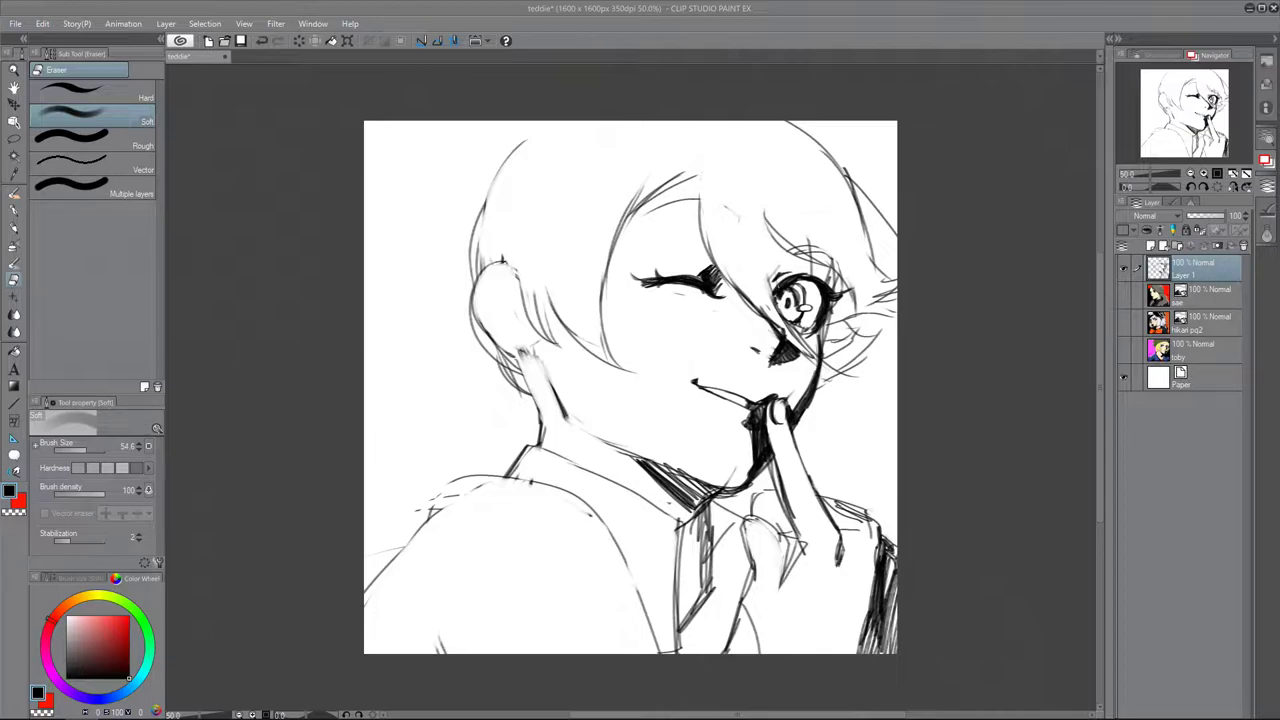
# Step: Lasso the closed eye and move it slightly away from the central bang
pyautogui.press('m')
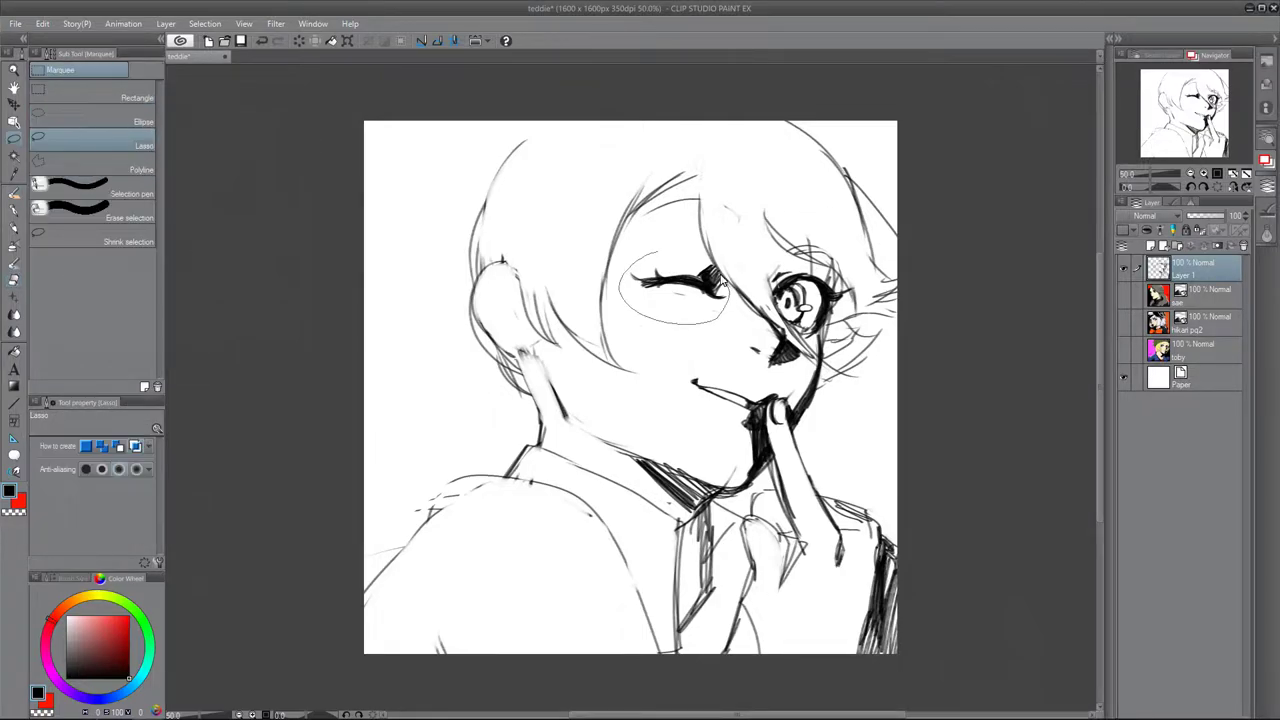
pyautogui.moveTo(666, 244); pyautogui.dragTo(669, 318)
pyautogui.hotkey('ctrl', 't')
pyautogui.press('Return')
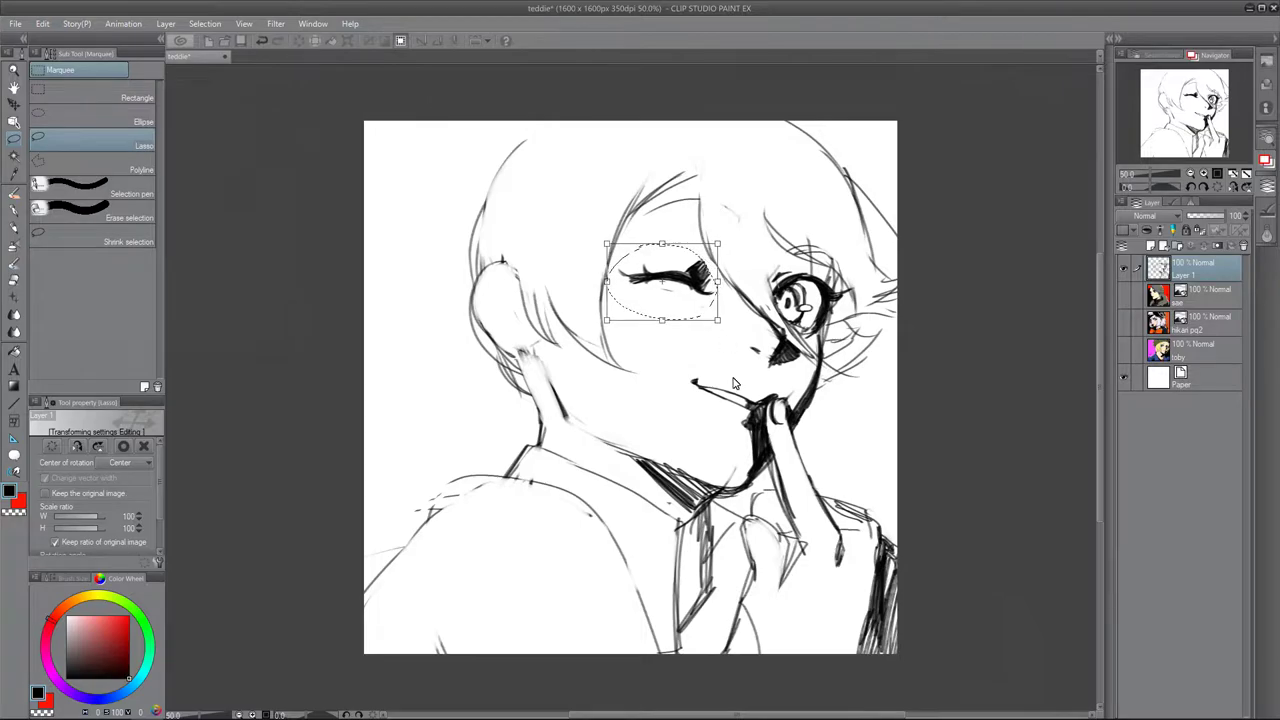
# Step: Add strands to the bangs and side hair, darken the jawline and deepen the shadow under the mouth
pyautogui.press('b')
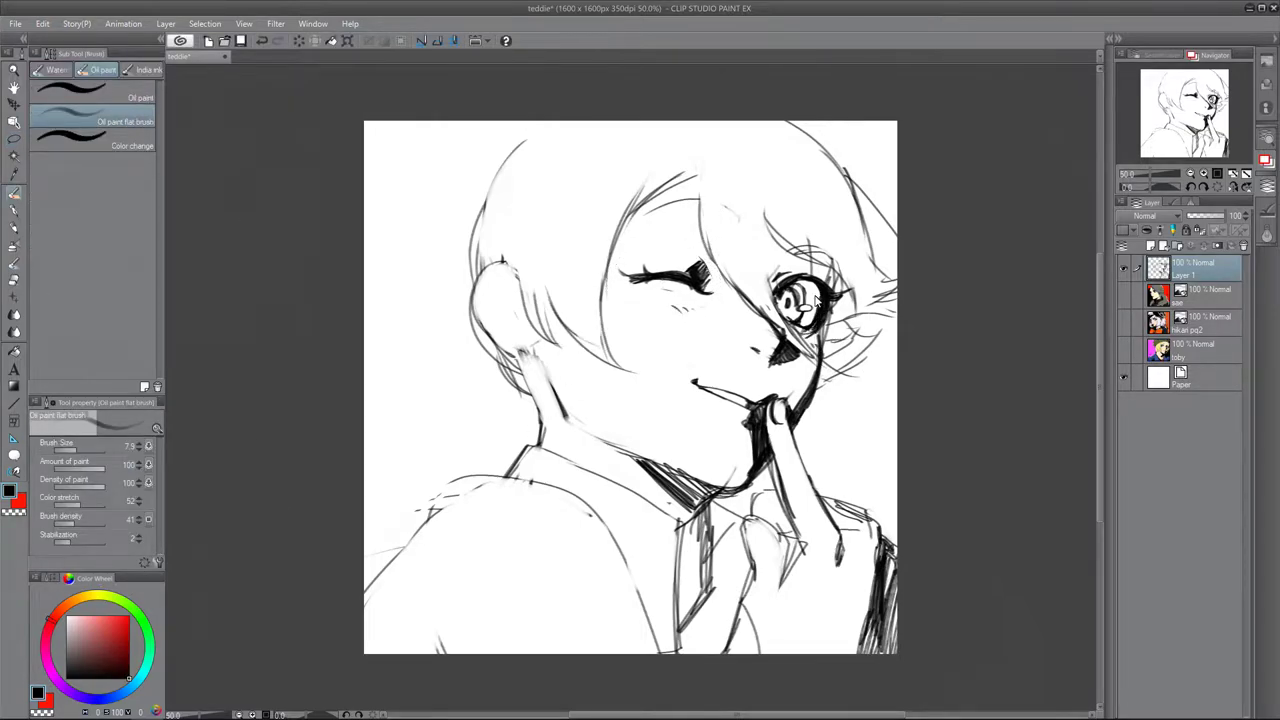
pyautogui.moveTo(780, 205); pyautogui.dragTo(770, 315)
pyautogui.moveTo(845, 170); pyautogui.dragTo(858, 305)
pyautogui.moveTo(585, 215); pyautogui.dragTo(650, 318)
pyautogui.moveTo(546, 345)
pyautogui.mouseDown()
pyautogui.moveTo(571, 428)
pyautogui.moveTo(752, 478)
pyautogui.mouseUp()
pyautogui.moveTo(758, 420); pyautogui.dragTo(744, 470)
pyautogui.moveTo(767, 244); pyautogui.dragTo(773, 232)
pyautogui.hotkey('ctrl', 'z')
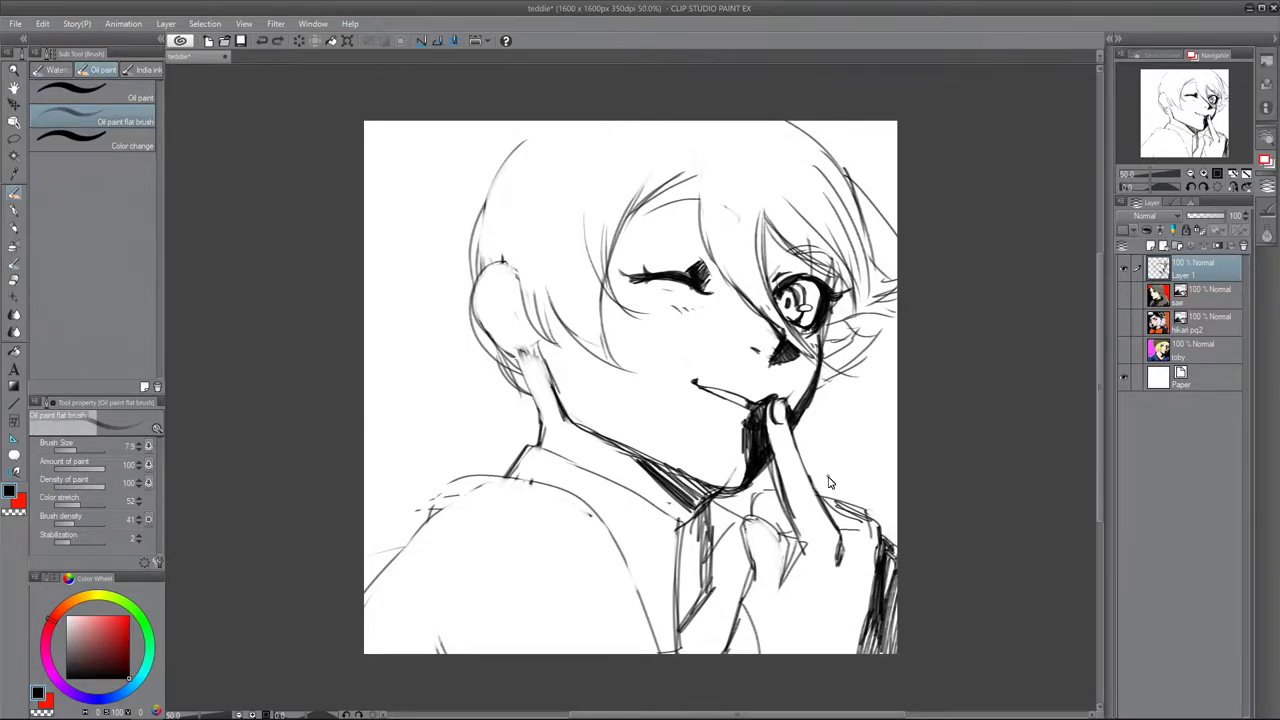
# Step: Draw the inner ear details and redraw the hair outline at the back of the head
pyautogui.moveTo(498, 362); pyautogui.dragTo(516, 384)
pyautogui.click(259, 40)
pyautogui.moveTo(490, 190); pyautogui.dragTo(462, 300)
pyautogui.moveTo(540, 125)
pyautogui.mouseDown()
pyautogui.moveTo(486, 250)
pyautogui.moveTo(500, 180)
pyautogui.moveTo(470, 285)
pyautogui.moveTo(513, 335)
pyautogui.mouseUp()
pyautogui.click(259, 40)
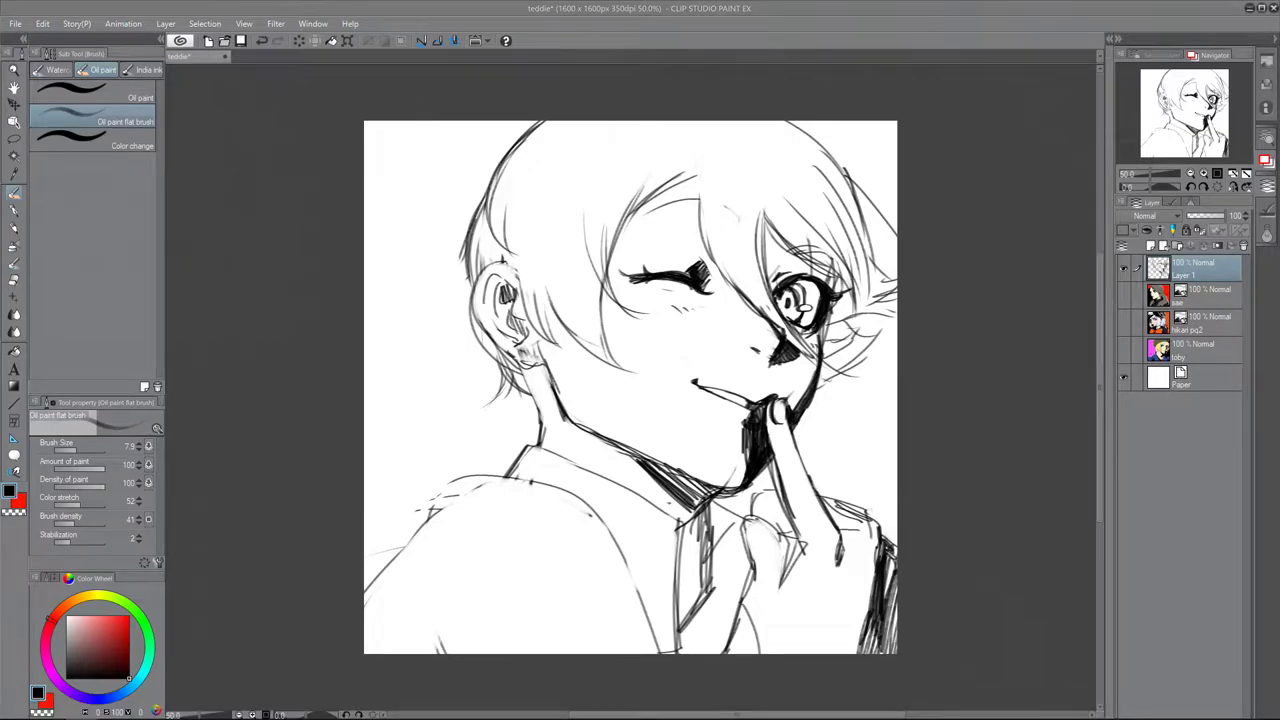
# Step: Redraw the central bang and add sweeping strands from the parting across the forehead
pyautogui.moveTo(680, 137)
pyautogui.mouseDown()
pyautogui.moveTo(700, 240)
pyautogui.moveTo(775, 290)
pyautogui.mouseUp()
pyautogui.click(262, 40)
pyautogui.click(262, 40)
pyautogui.moveTo(738, 165); pyautogui.dragTo(820, 212)
pyautogui.moveTo(726, 172); pyautogui.dragTo(886, 198)
# Step: Redraw the thumb and curled fingers and erase the old hand lines beneath them
pyautogui.moveTo(762, 522); pyautogui.dragTo(742, 552)
pyautogui.moveTo(750, 545); pyautogui.dragTo(742, 620)
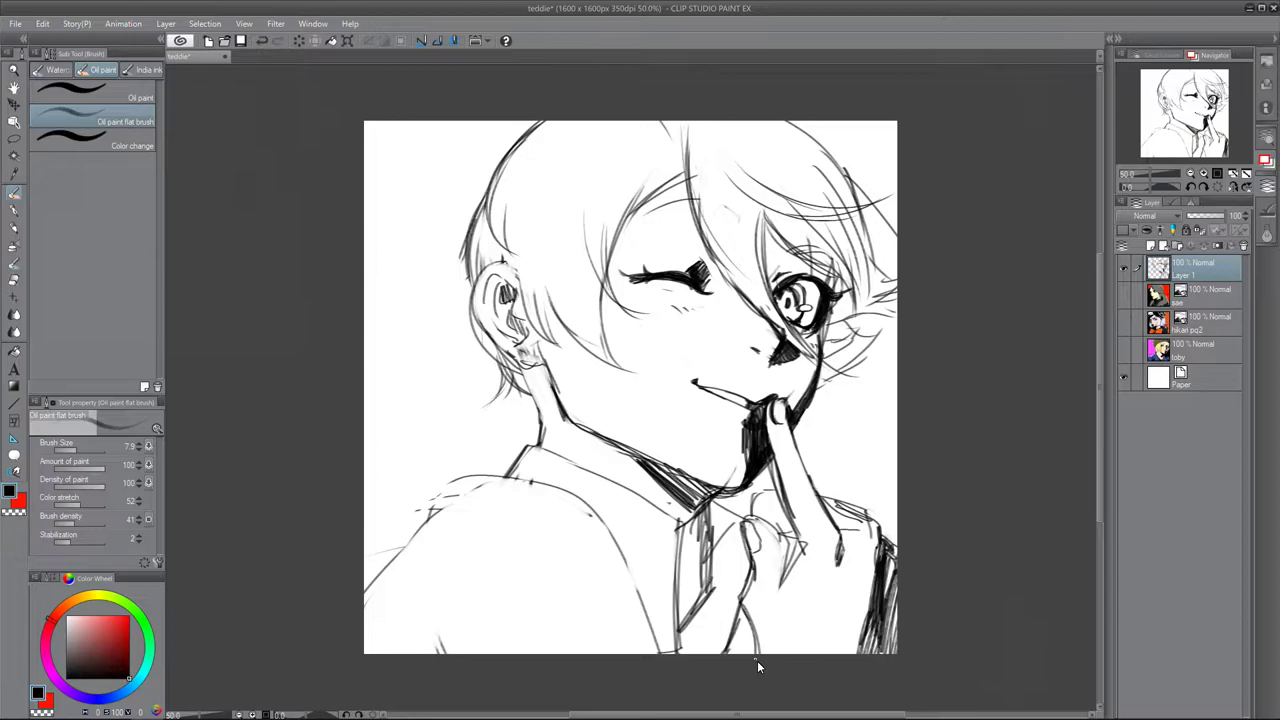
pyautogui.hotkey('ctrl', 'z')
pyautogui.moveTo(742, 518)
pyautogui.mouseDown()
pyautogui.moveTo(722, 566)
pyautogui.moveTo(764, 570)
pyautogui.moveTo(740, 636)
pyautogui.mouseUp()
pyautogui.moveTo(752, 562); pyautogui.dragTo(769, 600)
pyautogui.moveTo(786, 538)
pyautogui.mouseDown()
pyautogui.moveTo(770, 604)
pyautogui.moveTo(762, 580)
pyautogui.moveTo(786, 584)
pyautogui.mouseUp()
pyautogui.press('e')
pyautogui.moveTo(742, 640); pyautogui.dragTo(722, 572)
# Step: Lasso the hand, enlarge it to 112% and reposition it with the fingertip at the mouth
pyautogui.press('m')
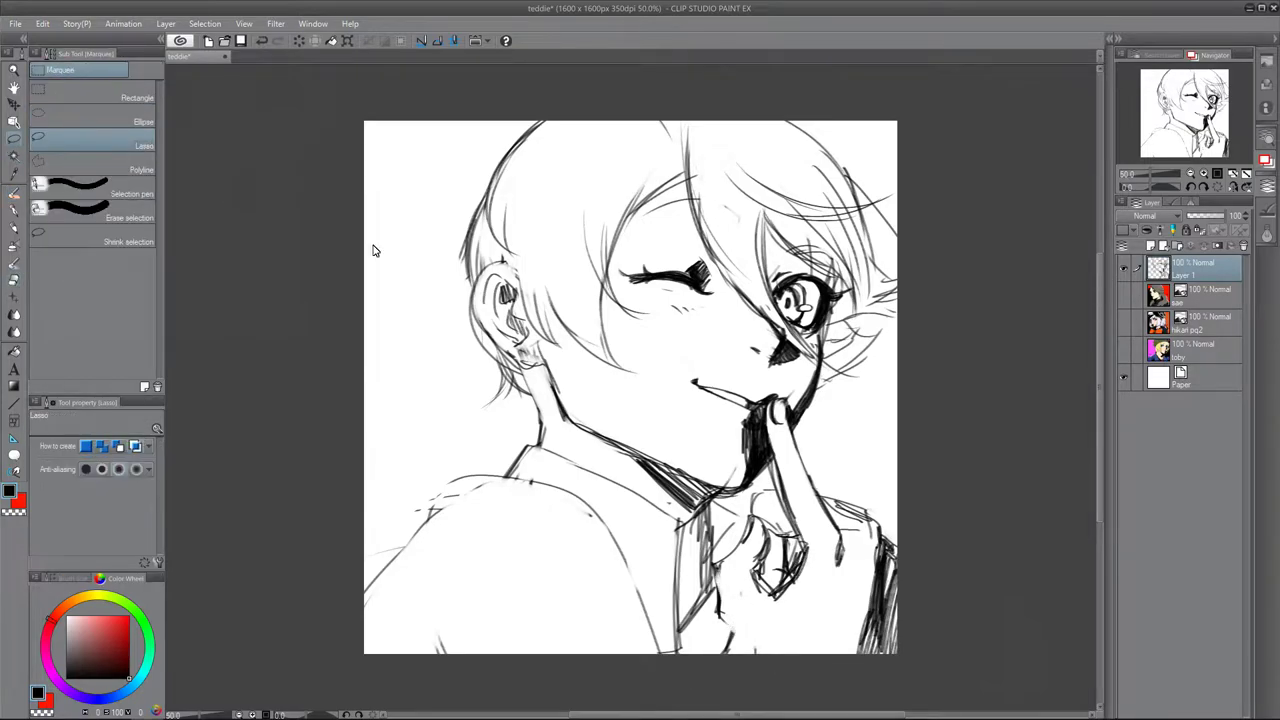
pyautogui.moveTo(772, 414)
pyautogui.mouseDown()
pyautogui.moveTo(714, 677)
pyautogui.moveTo(770, 414)
pyautogui.mouseUp()
pyautogui.hotkey('ctrl', 't')
pyautogui.moveTo(899, 654); pyautogui.dragTo(910, 684)
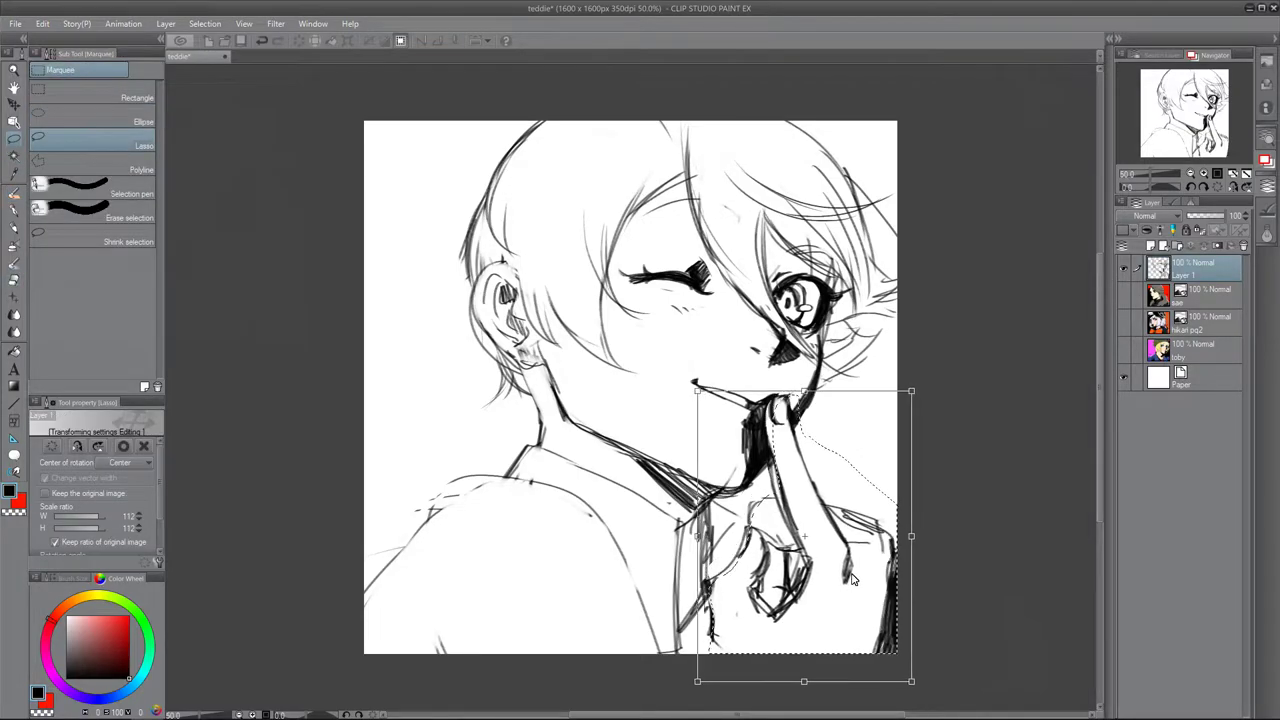
pyautogui.moveTo(932, 384); pyautogui.dragTo(960, 418)
pyautogui.press('Return')
# Step: Shade between the collar and the hand, and draw the jacket's shoulder seam, vertical stripes and sleeve fold
pyautogui.press('b')
pyautogui.moveTo(752, 498); pyautogui.dragTo(712, 550)
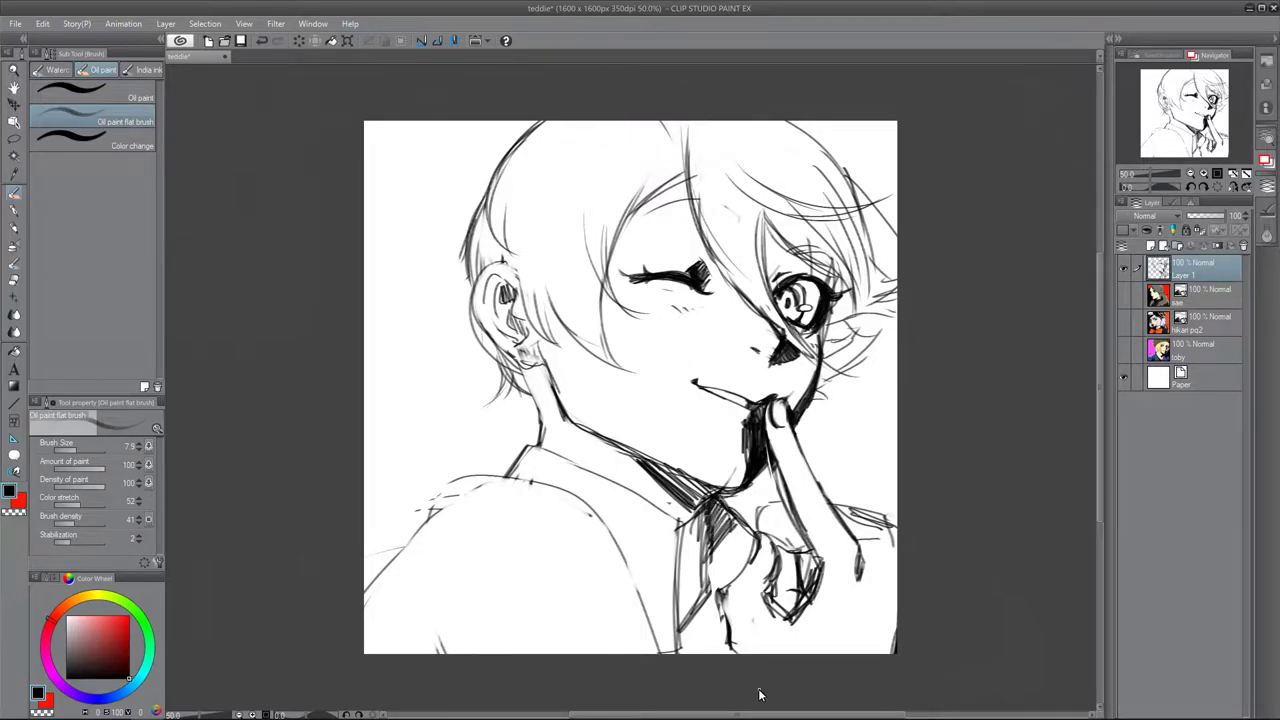
pyautogui.moveTo(548, 486); pyautogui.dragTo(366, 606)
pyautogui.moveTo(490, 508); pyautogui.dragTo(512, 652)
pyautogui.moveTo(536, 484)
pyautogui.mouseDown()
pyautogui.moveTo(568, 665)
pyautogui.moveTo(587, 665)
pyautogui.mouseUp()
pyautogui.moveTo(452, 552); pyautogui.dragTo(426, 656)
# Step: Draw the lapel edge and hatch dark shading on the jacket front and tie
pyautogui.moveTo(652, 534); pyautogui.dragTo(618, 614)
pyautogui.moveTo(676, 580); pyautogui.dragTo(650, 640)
pyautogui.moveTo(712, 600); pyautogui.dragTo(680, 654)
pyautogui.moveTo(696, 550); pyautogui.dragTo(678, 618)
# Step: Redraw the closed eye's lash line as a thick, clean curve and refine its eyebrow
pyautogui.moveTo(700, 204)
pyautogui.mouseDown()
pyautogui.moveTo(644, 214)
pyautogui.moveTo(700, 202)
pyautogui.mouseUp()
pyautogui.hotkey('ctrl', 'z')
pyautogui.moveTo(628, 274); pyautogui.dragTo(700, 290)
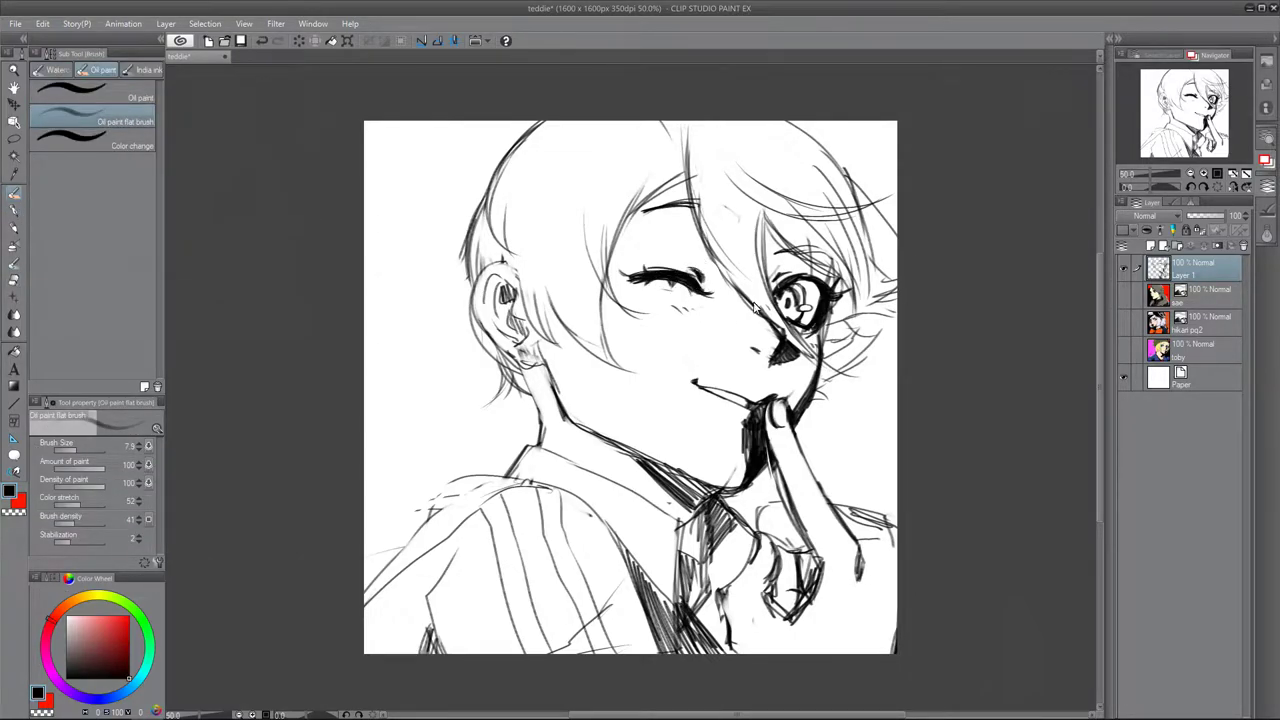
# Step: Redraw the hair outline at the back of the head and erase the stray strands inside it
pyautogui.moveTo(506, 142); pyautogui.dragTo(466, 198)
pyautogui.moveTo(534, 122); pyautogui.dragTo(462, 270)
pyautogui.press('e')
pyautogui.moveTo(532, 124)
pyautogui.mouseDown()
pyautogui.moveTo(490, 188)
pyautogui.moveTo(520, 278)
pyautogui.mouseUp()
# Step: Outline the knuckles and hatch dark shadows between the fingers and along the hand's outer edge
pyautogui.press('b')
pyautogui.moveTo(860, 510)
pyautogui.mouseDown()
pyautogui.moveTo(855, 544)
pyautogui.moveTo(868, 534)
pyautogui.moveTo(900, 562)
pyautogui.mouseUp()
pyautogui.moveTo(895, 606); pyautogui.dragTo(884, 658)
pyautogui.moveTo(874, 582); pyautogui.dragTo(861, 528)
pyautogui.moveTo(784, 557); pyautogui.dragTo(797, 578)
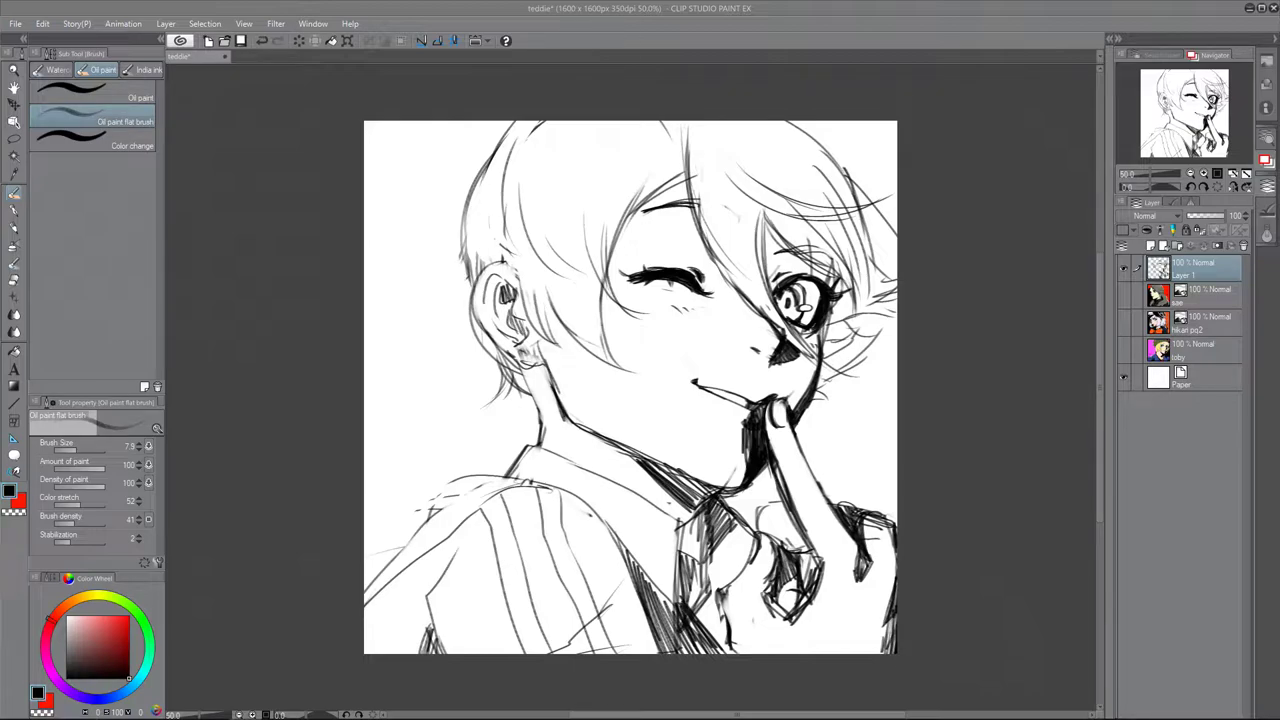
# Step: Save the drawing as teddie.clip in the comissions folder, replacing the existing file
pyautogui.hotkey('shift', 'alt', 's')
pyautogui.press('Return')
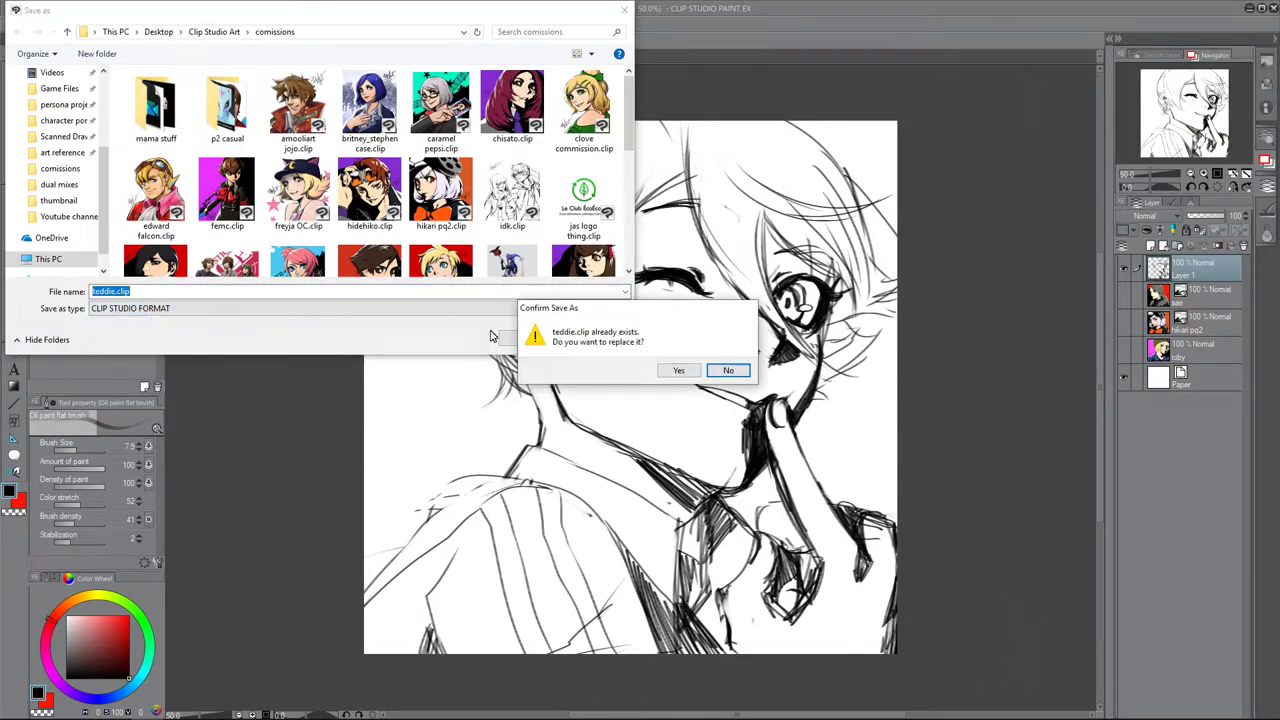
pyautogui.hotkey('alt', 'y')
# Step: Save the drawing as teddie.png
pyautogui.click(15, 27)
pyautogui.click(182, 278)
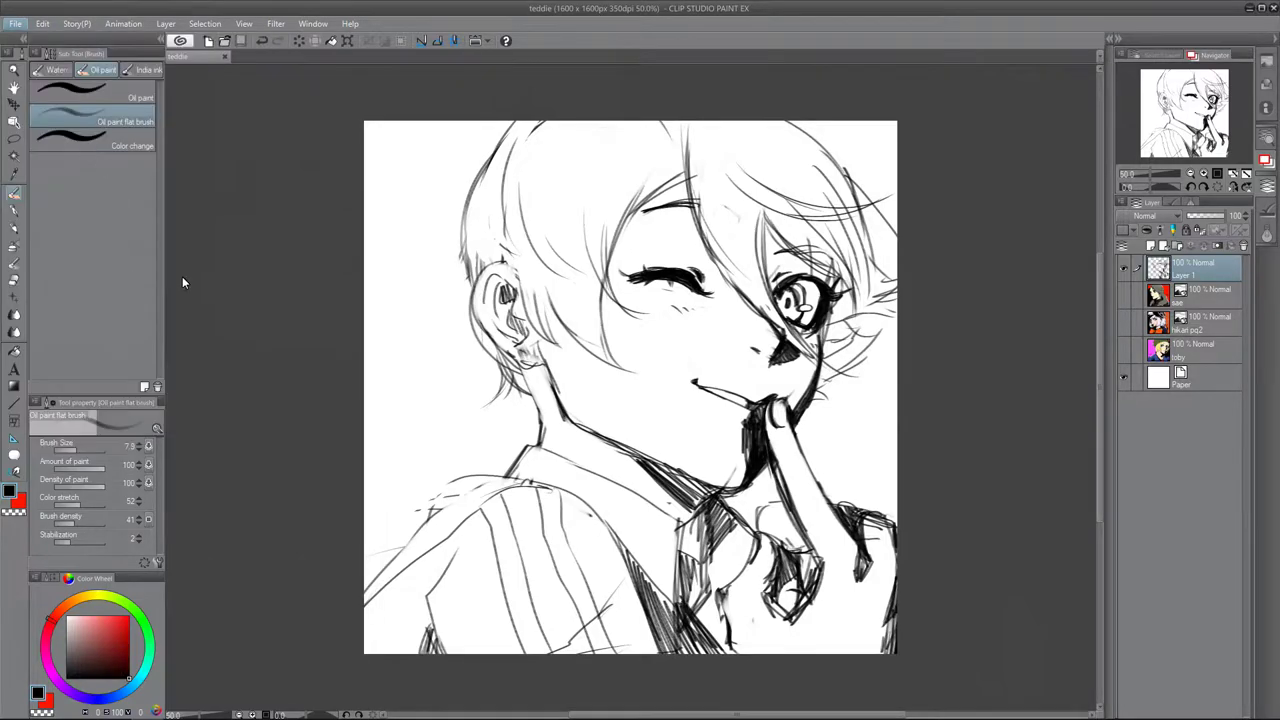
pyautogui.press('Return')
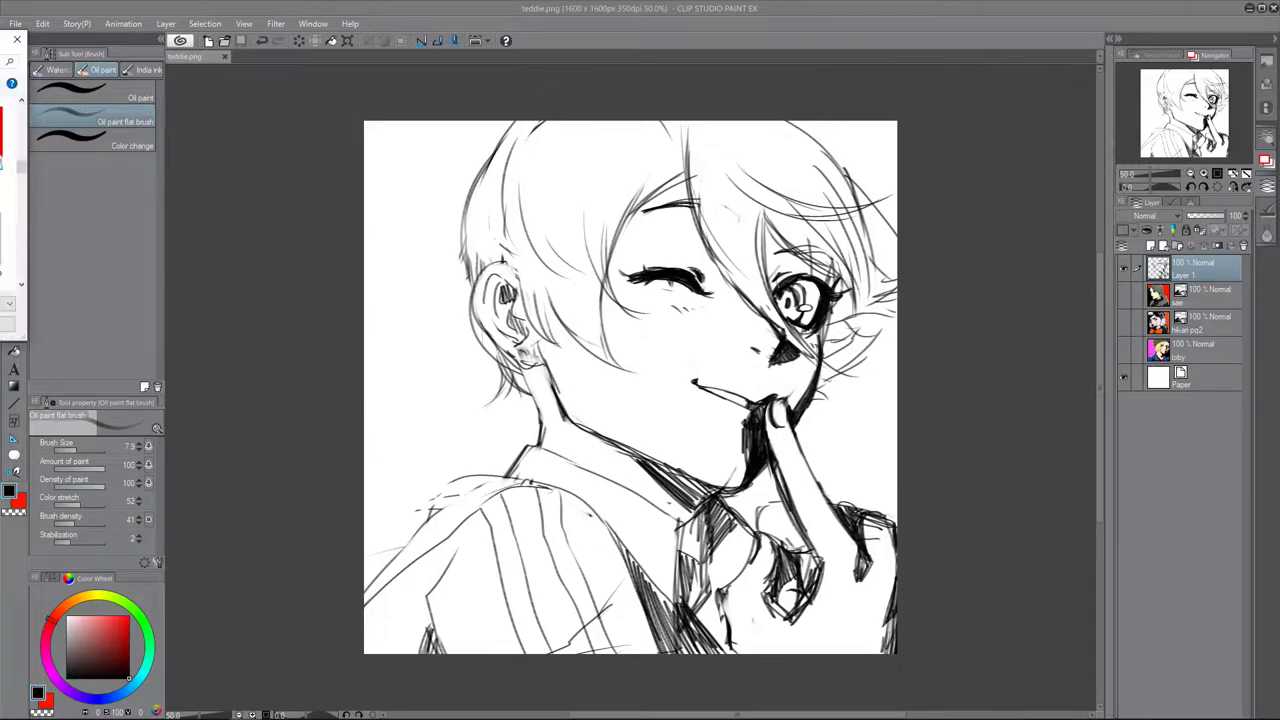
pyautogui.hotkey('ctrl', 'o')
pyautogui.scroll(-3, 292, 278)
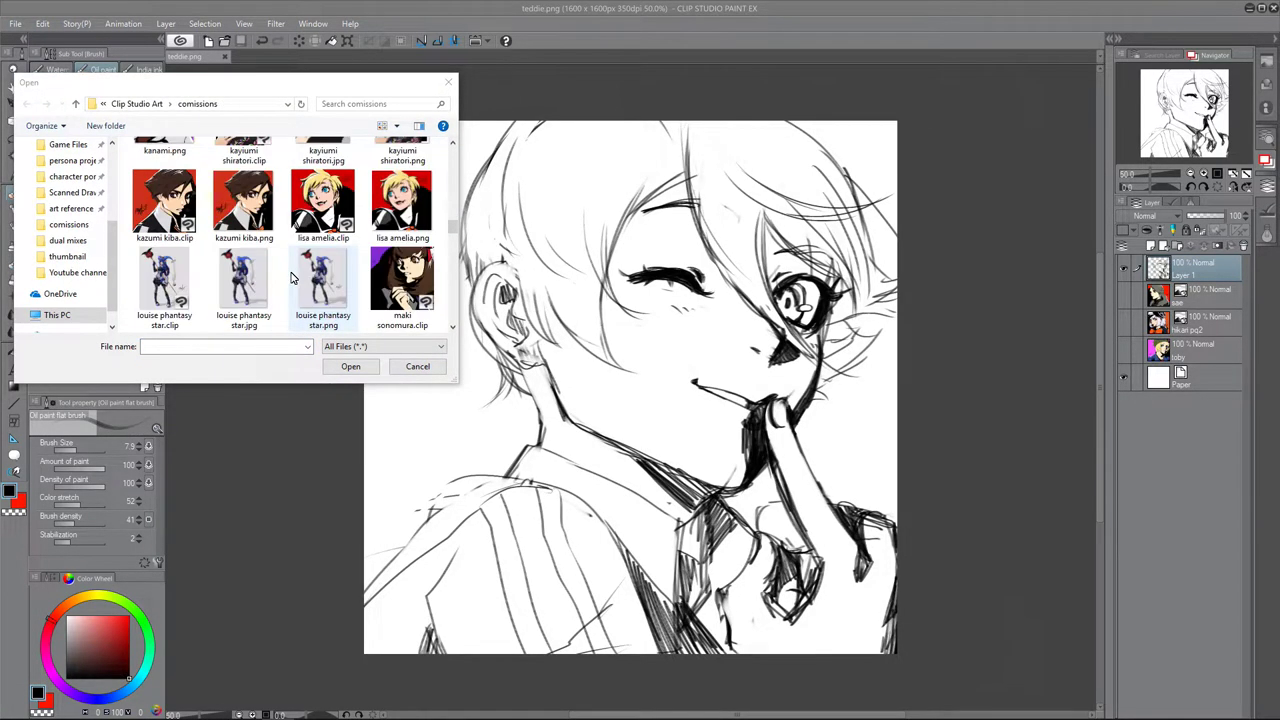
pyautogui.scroll(-3, 292, 278)
pyautogui.press('Escape')
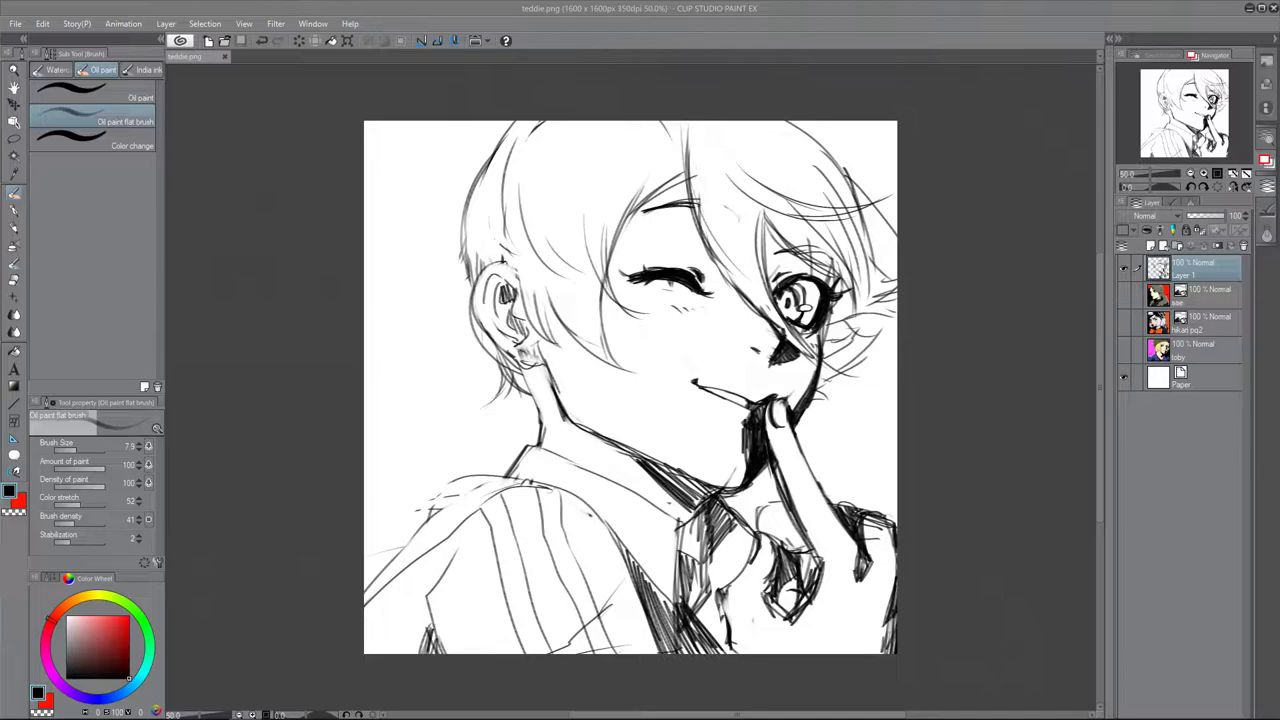
# Step: Lasso the fist below the pointing finger and transform it so it sits lower on the canvas
pyautogui.press('m')
pyautogui.moveTo(758, 512)
pyautogui.mouseDown()
pyautogui.moveTo(760, 660)
pyautogui.moveTo(758, 512)
pyautogui.mouseUp()
pyautogui.hotkey('ctrl', 't')
pyautogui.moveTo(905, 650)
pyautogui.mouseDown()
pyautogui.moveTo(882, 590)
pyautogui.moveTo(890, 612)
pyautogui.mouseUp()
pyautogui.press('Return')
pyautogui.hotkey('ctrl', 'd')
# Step: Redraw the knuckle and back-of-hand lines at the base of the pointing finger with the oil paint flat brush
pyautogui.press('b')
pyautogui.moveTo(845, 530)
pyautogui.mouseDown()
pyautogui.moveTo(875, 590)
pyautogui.moveTo(890, 522)
pyautogui.mouseUp()
pyautogui.moveTo(800, 545)
pyautogui.mouseDown()
pyautogui.moveTo(760, 598)
pyautogui.moveTo(800, 545)
pyautogui.mouseUp()
pyautogui.moveTo(856, 528)
pyautogui.mouseDown()
pyautogui.moveTo(890, 562)
pyautogui.moveTo(876, 540)
pyautogui.mouseUp()
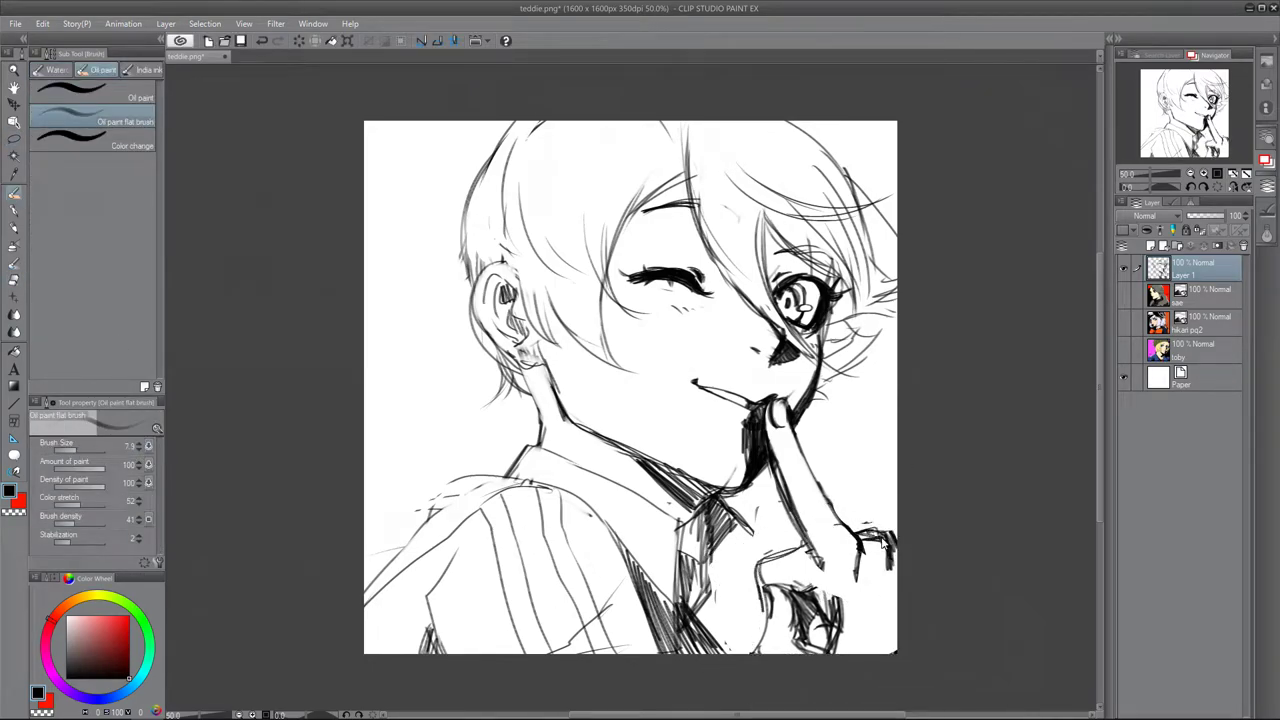
# Step: Erase stray lines around the curled fingers and retouch the line beneath the pointing finger
pyautogui.press('e')
pyautogui.moveTo(838, 598); pyautogui.dragTo(840, 645)
pyautogui.moveTo(822, 548); pyautogui.dragTo(818, 615)
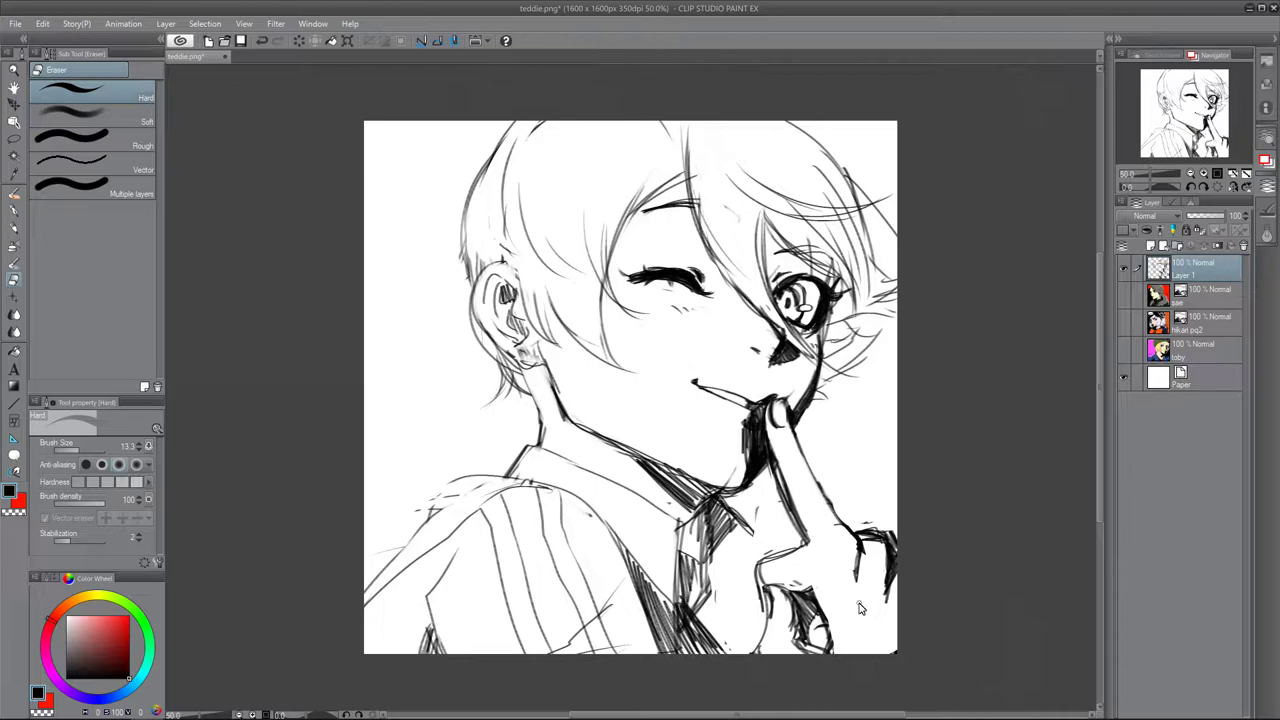
pyautogui.press('b')
pyautogui.moveTo(812, 565); pyautogui.dragTo(822, 630)
pyautogui.press('e')
pyautogui.moveTo(812, 562); pyautogui.dragTo(830, 640)
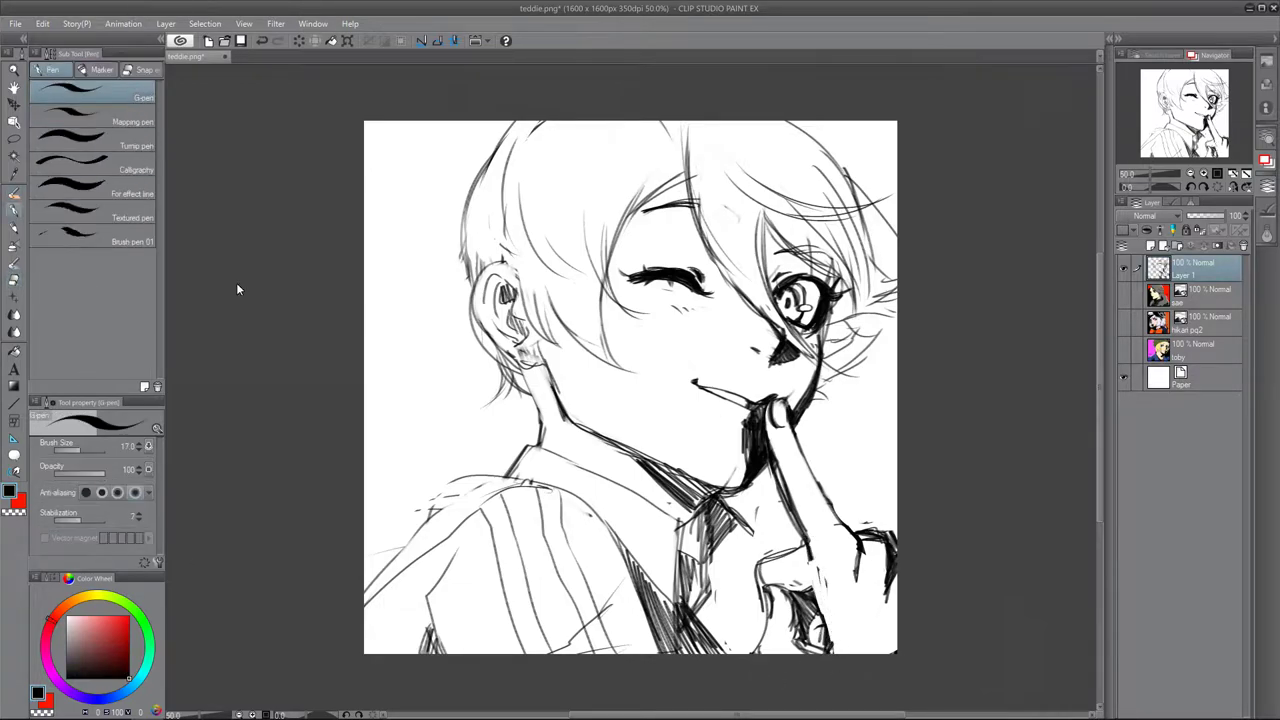
# Step: Lasso the curled fingers and transform them to sit closer beneath the pointing finger
pyautogui.press('m')
pyautogui.moveTo(830, 567)
pyautogui.mouseDown()
pyautogui.moveTo(800, 645)
pyautogui.moveTo(716, 575)
pyautogui.mouseUp()
pyautogui.hotkey('ctrl', 't')
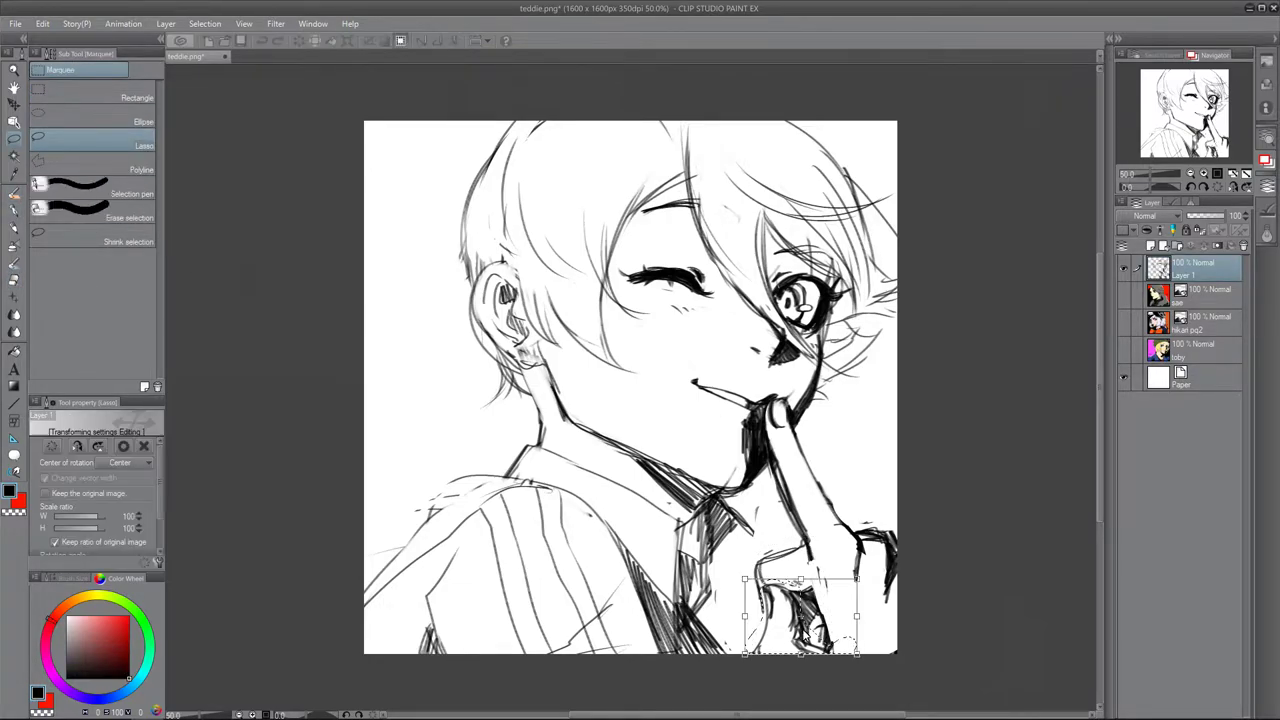
pyautogui.press('Return')
pyautogui.press('e')
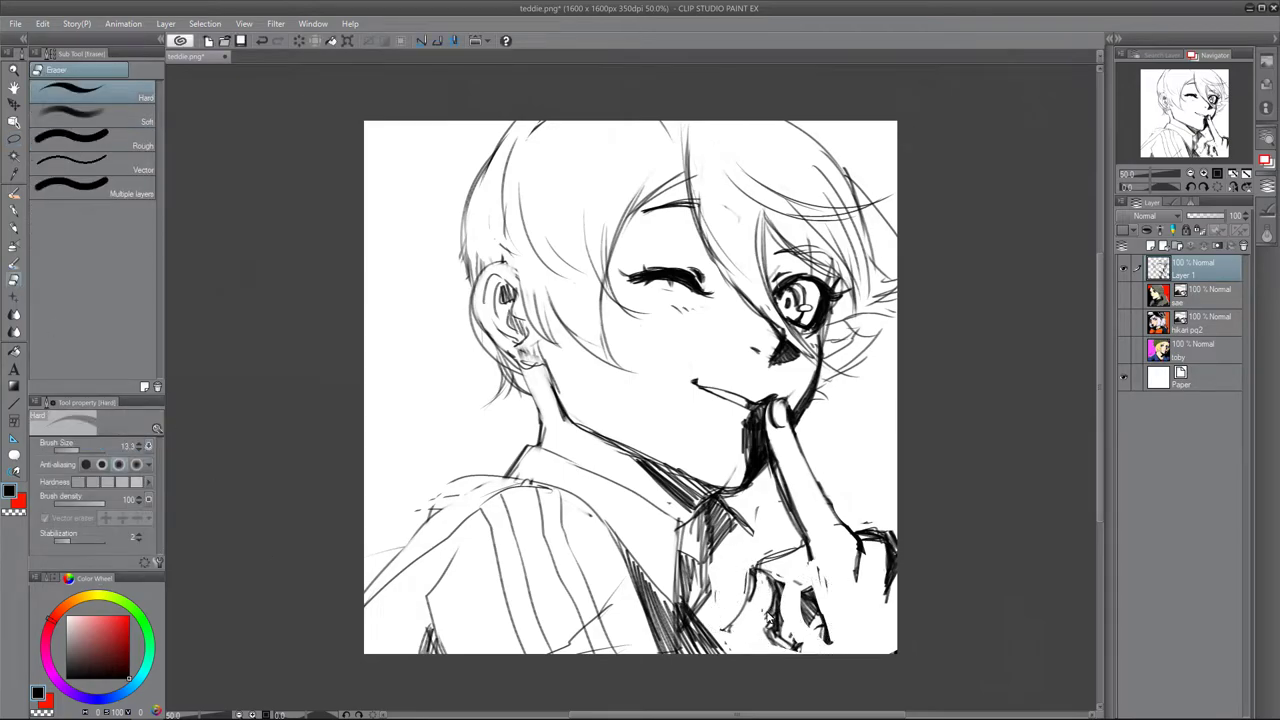
# Step: Redraw the outlines and dark gap of the curled fingers, erasing the excess marks beside them
pyautogui.press('p')
pyautogui.moveTo(800, 570)
pyautogui.mouseDown()
pyautogui.moveTo(786, 655)
pyautogui.moveTo(800, 635)
pyautogui.mouseUp()
pyautogui.moveTo(745, 608); pyautogui.dragTo(730, 650)
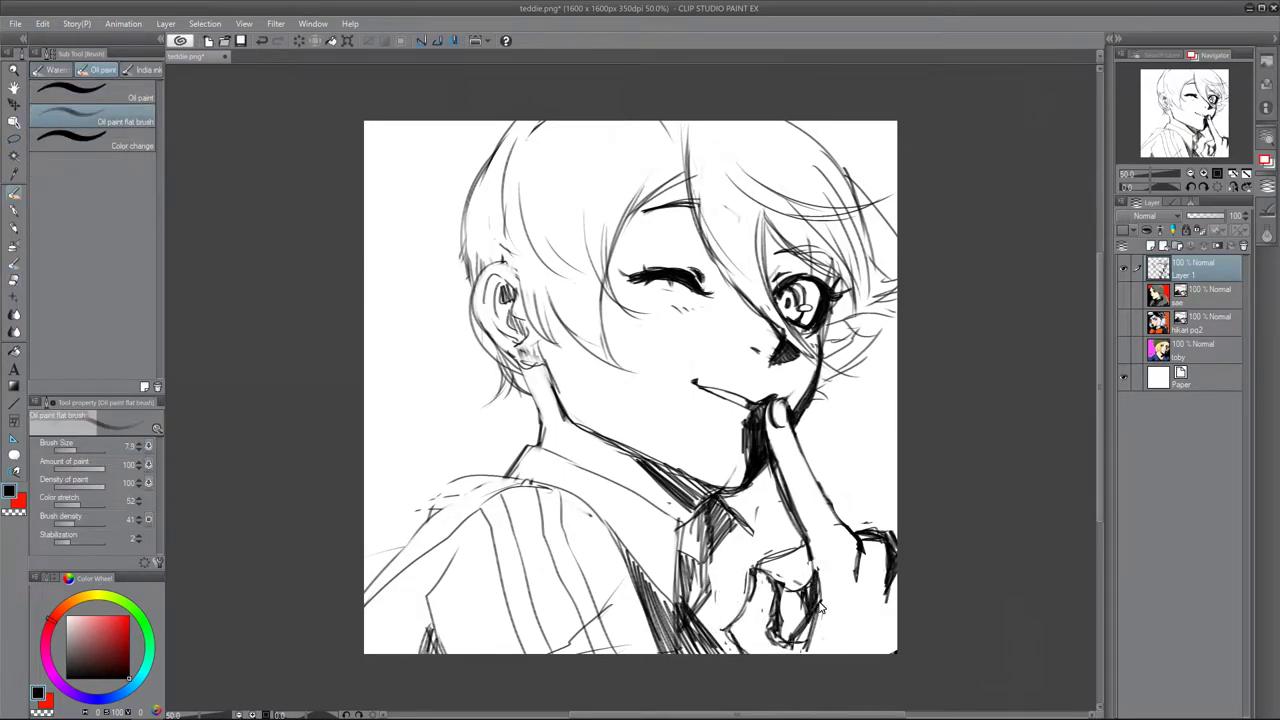
pyautogui.press('e')
pyautogui.moveTo(826, 594); pyautogui.dragTo(808, 600)
# Step: Erase the heavy shading on the hand's outer edge and sketch the hair and neck lines below the ear
pyautogui.moveTo(858, 550)
pyautogui.mouseDown()
pyautogui.moveTo(890, 595)
pyautogui.moveTo(895, 560)
pyautogui.mouseUp()
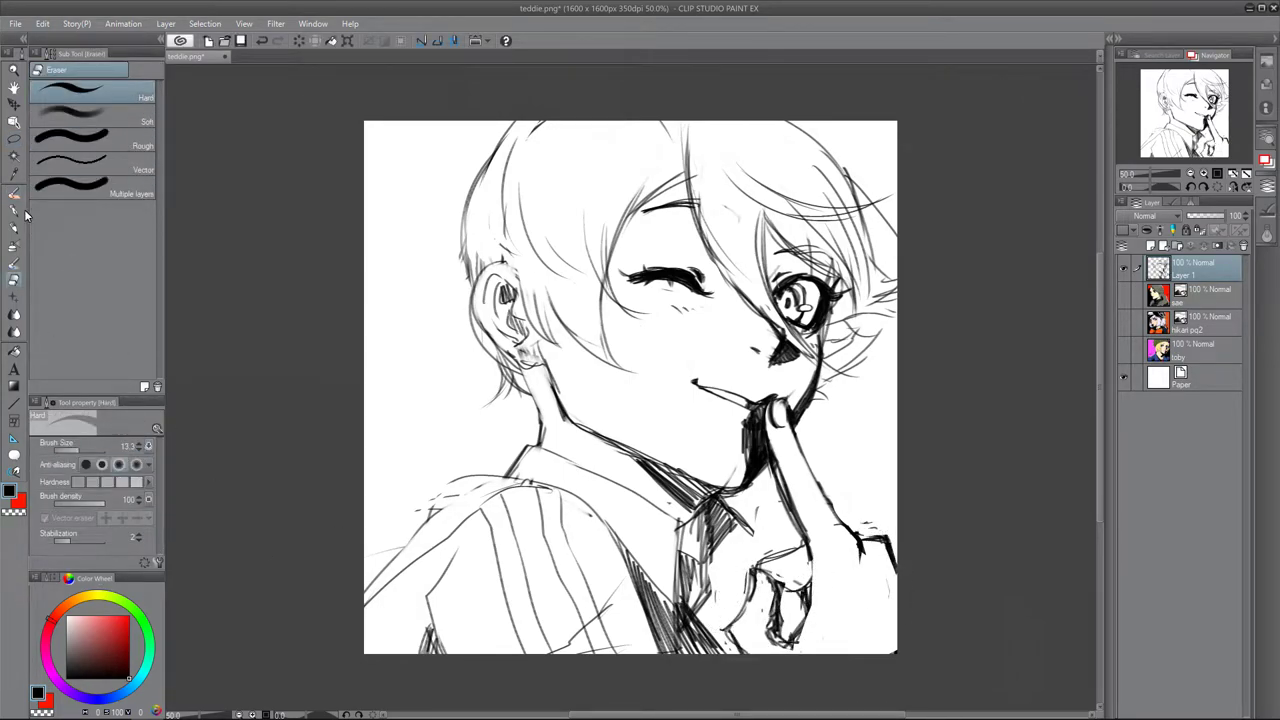
pyautogui.press('b')
pyautogui.moveTo(526, 374); pyautogui.dragTo(548, 416)
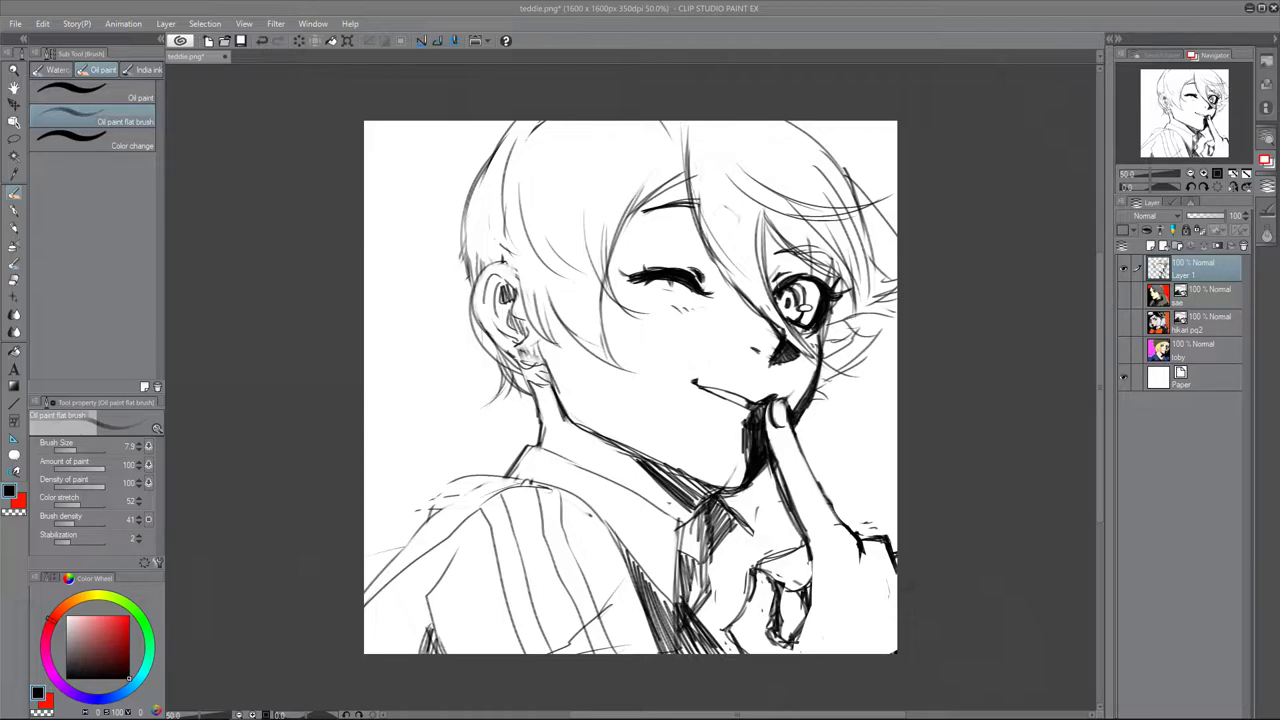
# Step: Reduce the sketch layer's opacity to 36% and add a new layer above it for inking
pyautogui.moveTo(1208, 220); pyautogui.dragTo(1199, 217)
pyautogui.click(1150, 245)
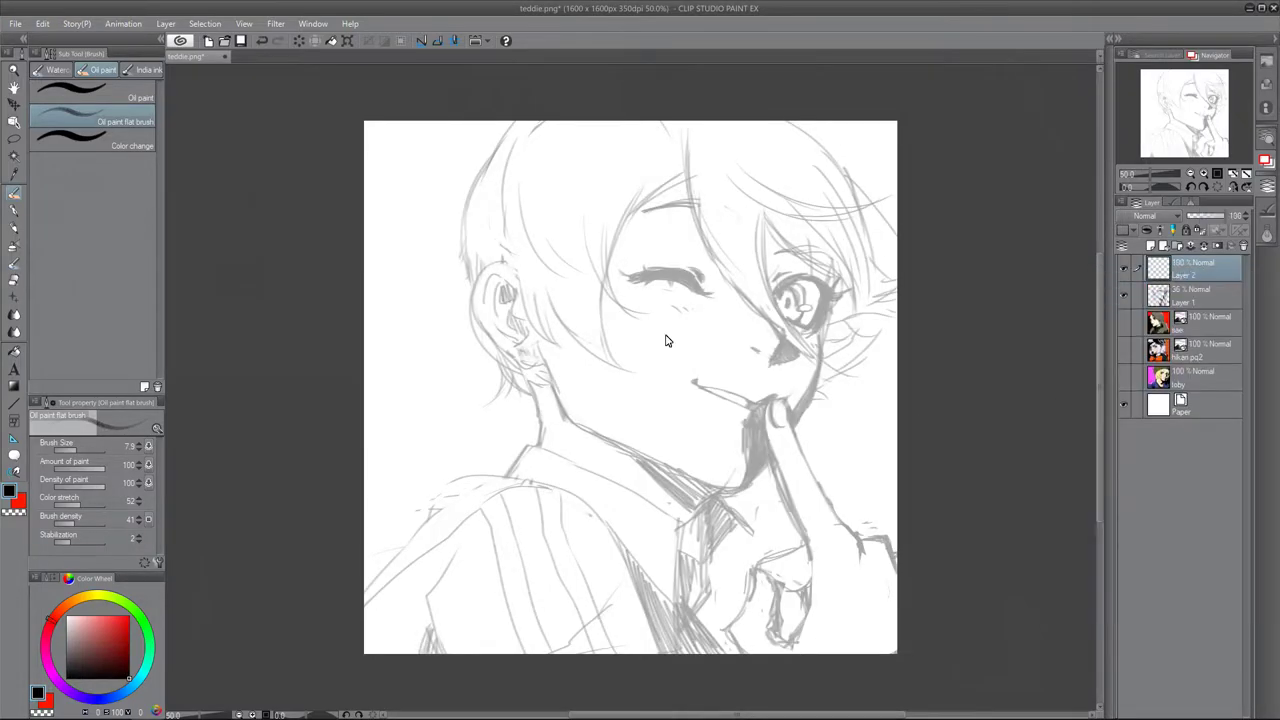
pyautogui.press('p')
pyautogui.hotkey('ctrl', 'o')
pyautogui.scroll(-5, 300, 260)
pyautogui.scroll(-3, 277, 256)
pyautogui.press('Escape')
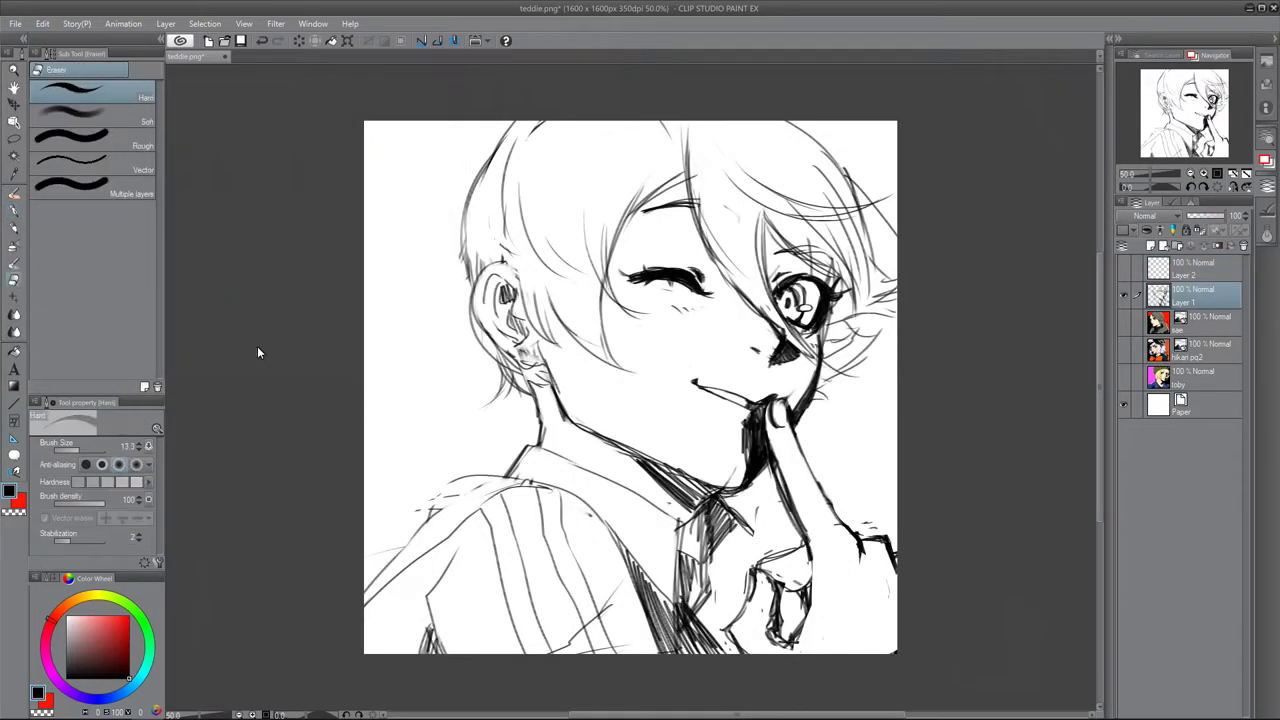
# Step: Redraw the curled fingers on Layer 1 with a thumb-like fold beneath and hatch the gap between them dark
pyautogui.press('b')
pyautogui.moveTo(780, 628)
pyautogui.mouseDown()
pyautogui.moveTo(775, 585)
pyautogui.moveTo(795, 615)
pyautogui.moveTo(790, 640)
pyautogui.moveTo(770, 650)
pyautogui.moveTo(825, 620)
pyautogui.moveTo(812, 566)
pyautogui.mouseUp()
pyautogui.press(',')
pyautogui.press('.')
pyautogui.press(',')
pyautogui.press('.')
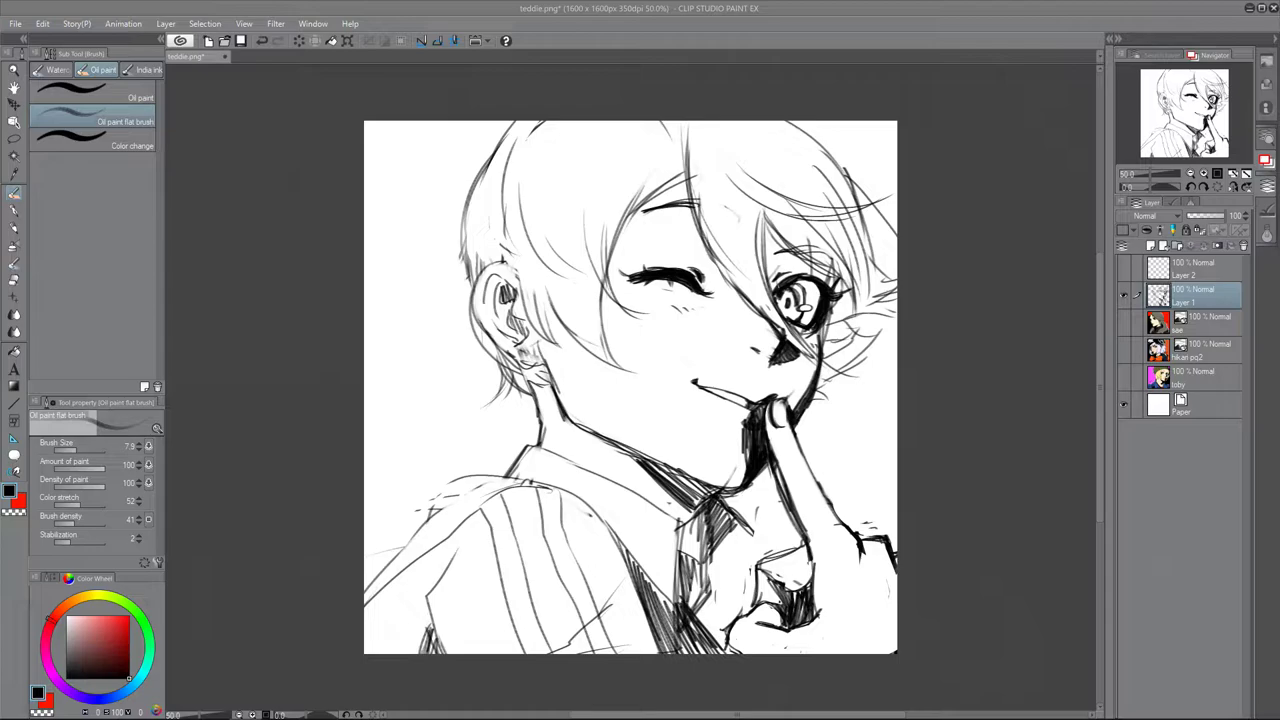
# Step: Set Layer 1's opacity to 38% and ink the jawline and neck lines on Layer 2 with the G-pen
pyautogui.moveTo(1228, 215); pyautogui.dragTo(1202, 215)
pyautogui.click(1195, 268)
pyautogui.press('p')
pyautogui.moveTo(836, 283)
pyautogui.mouseDown()
pyautogui.moveTo(802, 412)
pyautogui.moveTo(737, 490)
pyautogui.mouseUp()
pyautogui.moveTo(548, 370)
pyautogui.mouseDown()
pyautogui.moveTo(592, 436)
pyautogui.moveTo(729, 494)
pyautogui.moveTo(688, 526)
pyautogui.moveTo(708, 504)
pyautogui.moveTo(700, 590)
pyautogui.mouseUp()
pyautogui.moveTo(622, 448)
pyautogui.mouseDown()
pyautogui.moveTo(692, 512)
pyautogui.moveTo(690, 536)
pyautogui.moveTo(703, 515)
pyautogui.mouseUp()
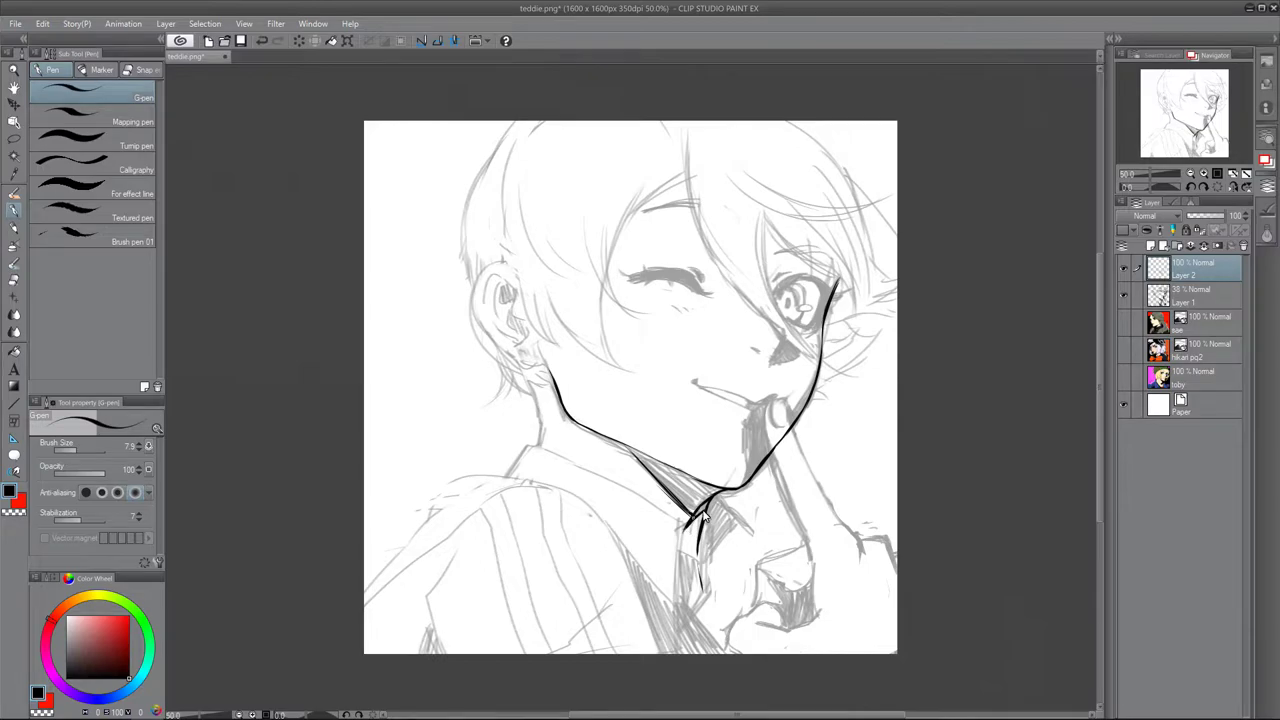
# Step: Ink the solid black nose shadow and the long fringe strands that cross the face beside the open eye
pyautogui.moveTo(784, 334); pyautogui.dragTo(774, 352)
pyautogui.press('e')
pyautogui.press('p')
pyautogui.hotkey('ctrl', 'z')
pyautogui.moveTo(787, 352); pyautogui.dragTo(772, 370)
pyautogui.moveTo(690, 135)
pyautogui.mouseDown()
pyautogui.moveTo(708, 252)
pyautogui.moveTo(795, 345)
pyautogui.mouseUp()
pyautogui.moveTo(765, 205); pyautogui.dragTo(771, 297)
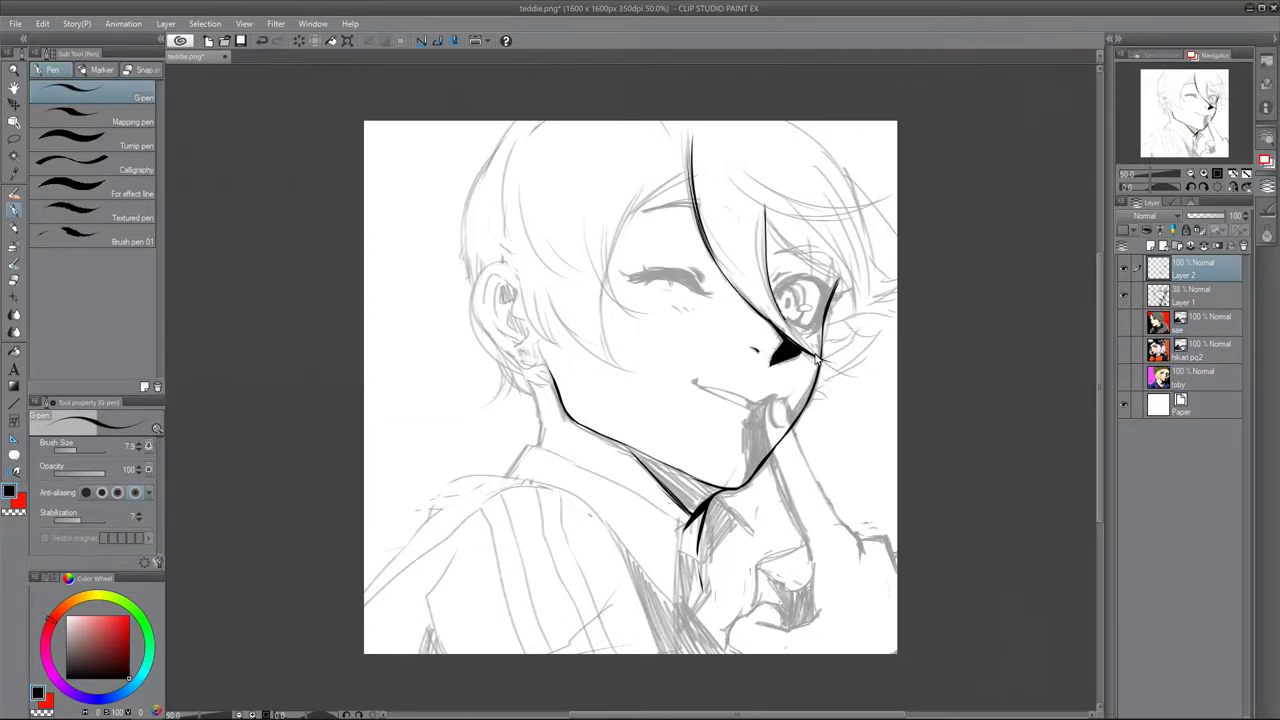
# Step: Ink the fringe strands framing the winking eye and cheek, redoing misplaced strokes and erasing the excess
pyautogui.moveTo(690, 178)
pyautogui.mouseDown()
pyautogui.moveTo(612, 258)
pyautogui.moveTo(606, 305)
pyautogui.moveTo(645, 317)
pyautogui.mouseUp()
pyautogui.hotkey('ctrl', 'z')
pyautogui.hotkey('ctrl', 'z')
pyautogui.moveTo(600, 276)
pyautogui.mouseDown()
pyautogui.moveTo(604, 347)
pyautogui.moveTo(630, 372)
pyautogui.mouseUp()
pyautogui.moveTo(548, 290); pyautogui.dragTo(620, 368)
pyautogui.hotkey('ctrl', 'z')
pyautogui.hotkey('ctrl', 'z')
pyautogui.moveTo(550, 294); pyautogui.dragTo(632, 372)
pyautogui.press('e')
pyautogui.moveTo(559, 320)
pyautogui.mouseDown()
pyautogui.moveTo(625, 372)
pyautogui.moveTo(605, 270)
pyautogui.moveTo(660, 190)
pyautogui.moveTo(697, 164)
pyautogui.moveTo(699, 228)
pyautogui.mouseUp()
# Step: Ink the hair in front of the ear and the outline from the back of the head to the neck
pyautogui.press('p')
pyautogui.moveTo(514, 256); pyautogui.dragTo(548, 338)
pyautogui.moveTo(536, 276)
pyautogui.mouseDown()
pyautogui.moveTo(582, 348)
pyautogui.moveTo(554, 368)
pyautogui.mouseUp()
pyautogui.moveTo(512, 122); pyautogui.dragTo(466, 298)
pyautogui.moveTo(498, 362)
pyautogui.mouseDown()
pyautogui.moveTo(514, 396)
pyautogui.moveTo(556, 384)
pyautogui.moveTo(543, 450)
pyautogui.mouseUp()
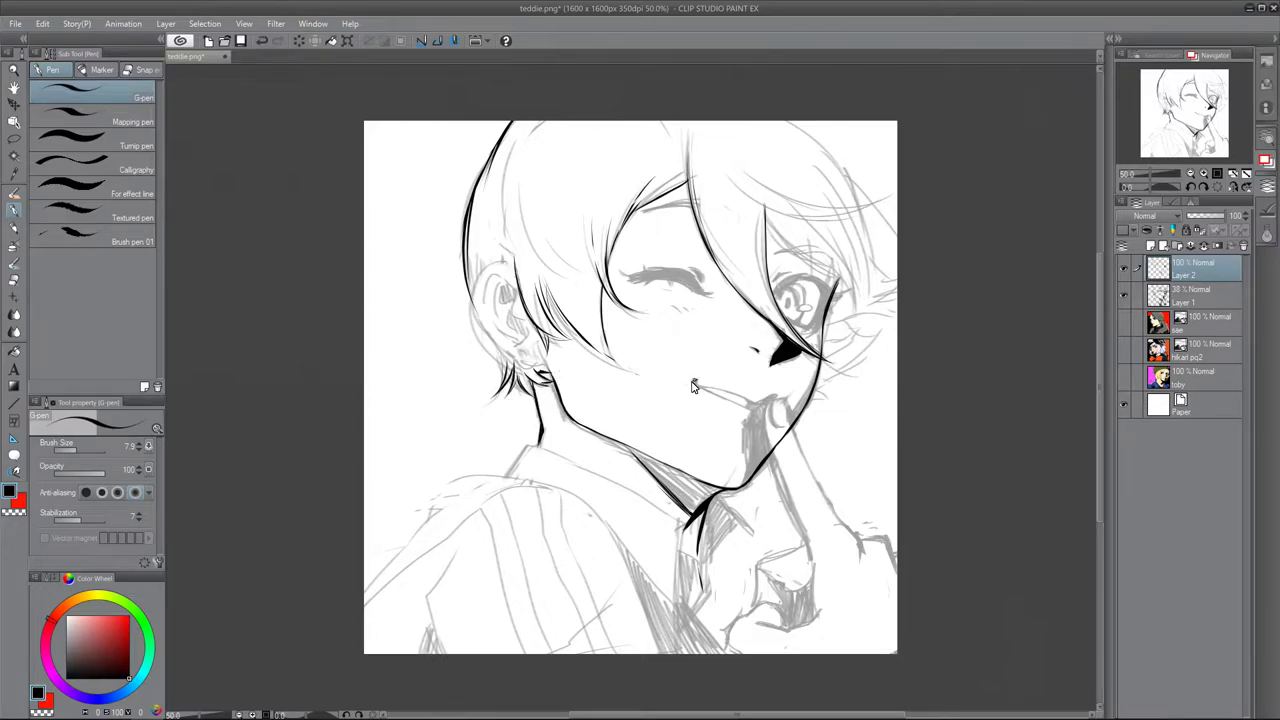
# Step: Ink the smiling mouth and the raised finger, and erase the jawline where it crosses the finger
pyautogui.moveTo(712, 392); pyautogui.dragTo(762, 400)
pyautogui.moveTo(762, 400)
pyautogui.mouseDown()
pyautogui.moveTo(712, 393)
pyautogui.moveTo(757, 404)
pyautogui.moveTo(743, 484)
pyautogui.moveTo(780, 483)
pyautogui.moveTo(818, 612)
pyautogui.moveTo(793, 433)
pyautogui.moveTo(857, 568)
pyautogui.mouseUp()
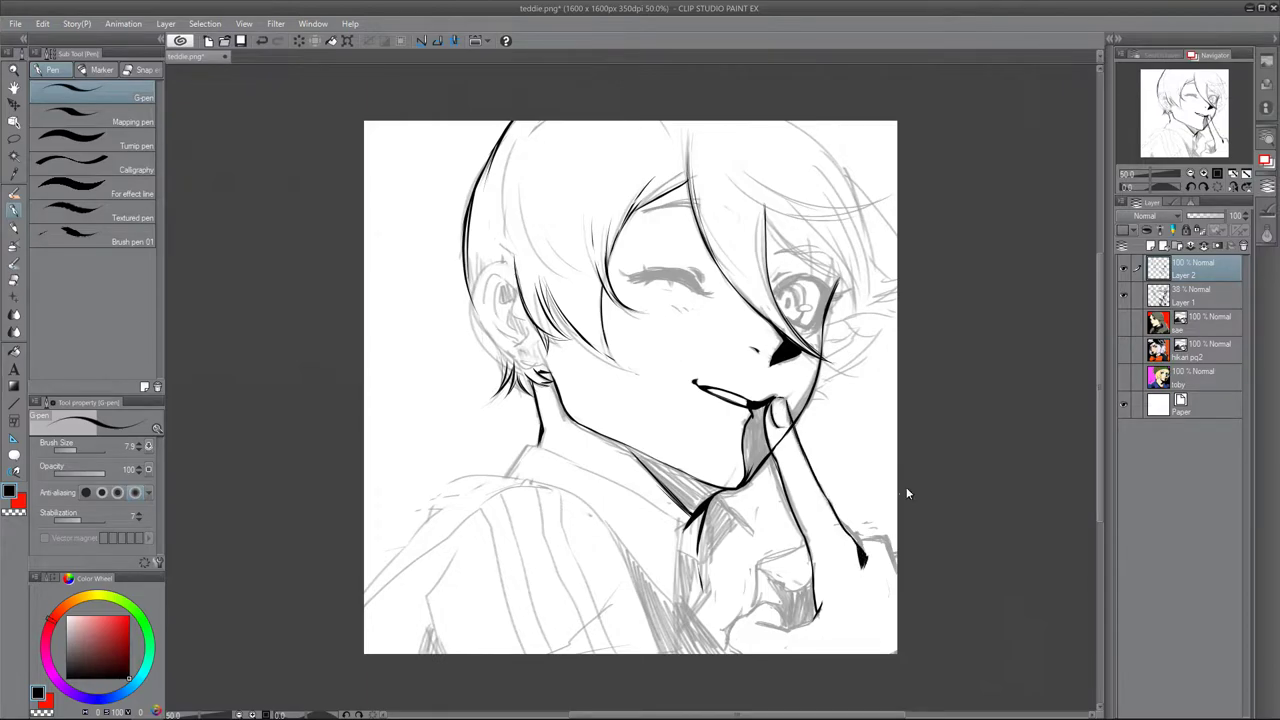
pyautogui.press('e')
pyautogui.moveTo(776, 452); pyautogui.dragTo(796, 428)
# Step: Fill the shadow between the mouth, chin and finger solid black and thicken the cheek line beside the finger
pyautogui.press('p')
pyautogui.press('e')
pyautogui.press('p')
pyautogui.moveTo(818, 374)
pyautogui.mouseDown()
pyautogui.moveTo(798, 420)
pyautogui.moveTo(756, 422)
pyautogui.moveTo(770, 408)
pyautogui.moveTo(754, 422)
pyautogui.moveTo(747, 481)
pyautogui.moveTo(755, 426)
pyautogui.moveTo(763, 449)
pyautogui.moveTo(747, 486)
pyautogui.moveTo(752, 453)
pyautogui.mouseUp()
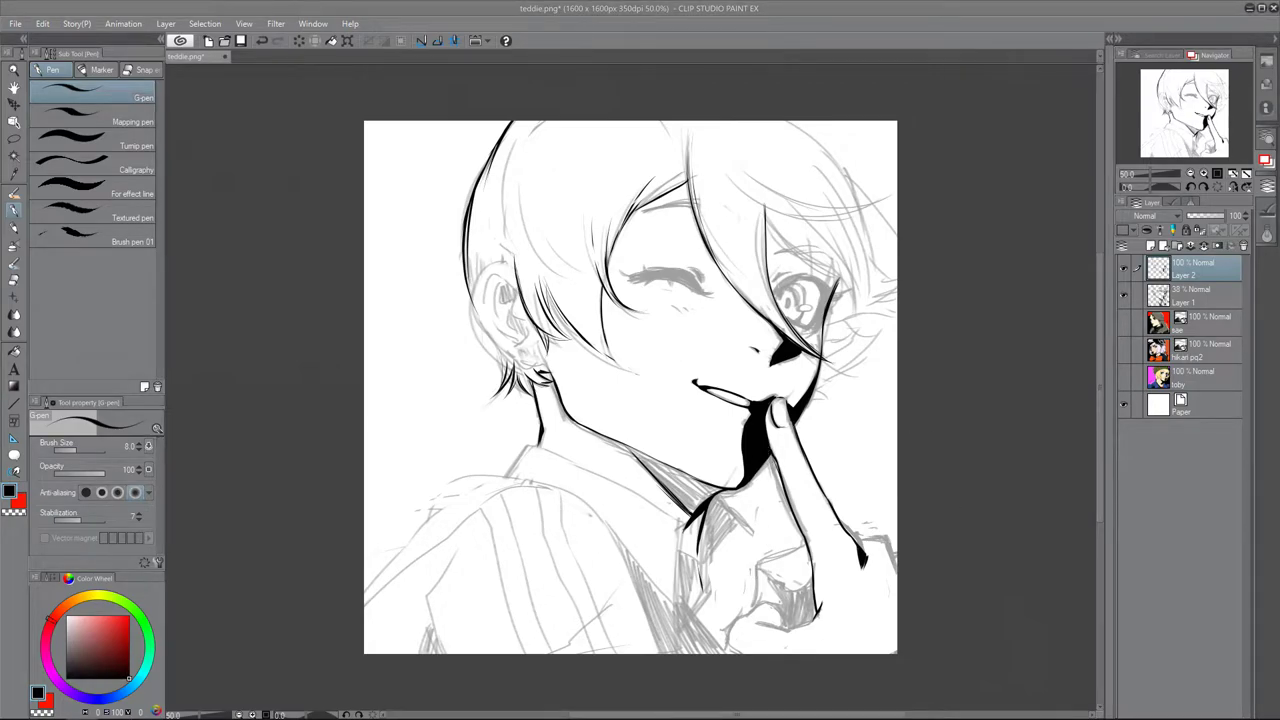
# Step: Ink the eyebrow and lashes of the winking eye, and the ear with its dark inner shadow
pyautogui.moveTo(641, 214); pyautogui.dragTo(694, 206)
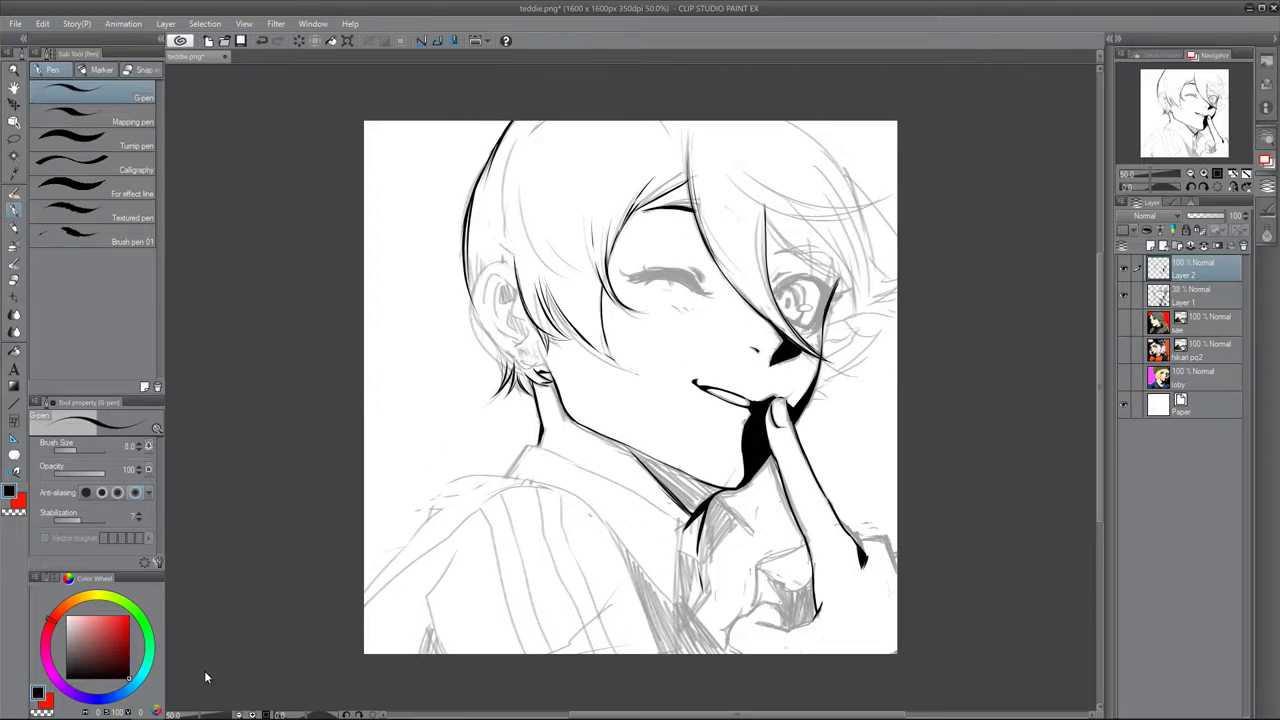
pyautogui.moveTo(622, 271)
pyautogui.mouseDown()
pyautogui.moveTo(678, 272)
pyautogui.moveTo(694, 289)
pyautogui.moveTo(644, 281)
pyautogui.moveTo(694, 294)
pyautogui.moveTo(648, 283)
pyautogui.mouseUp()
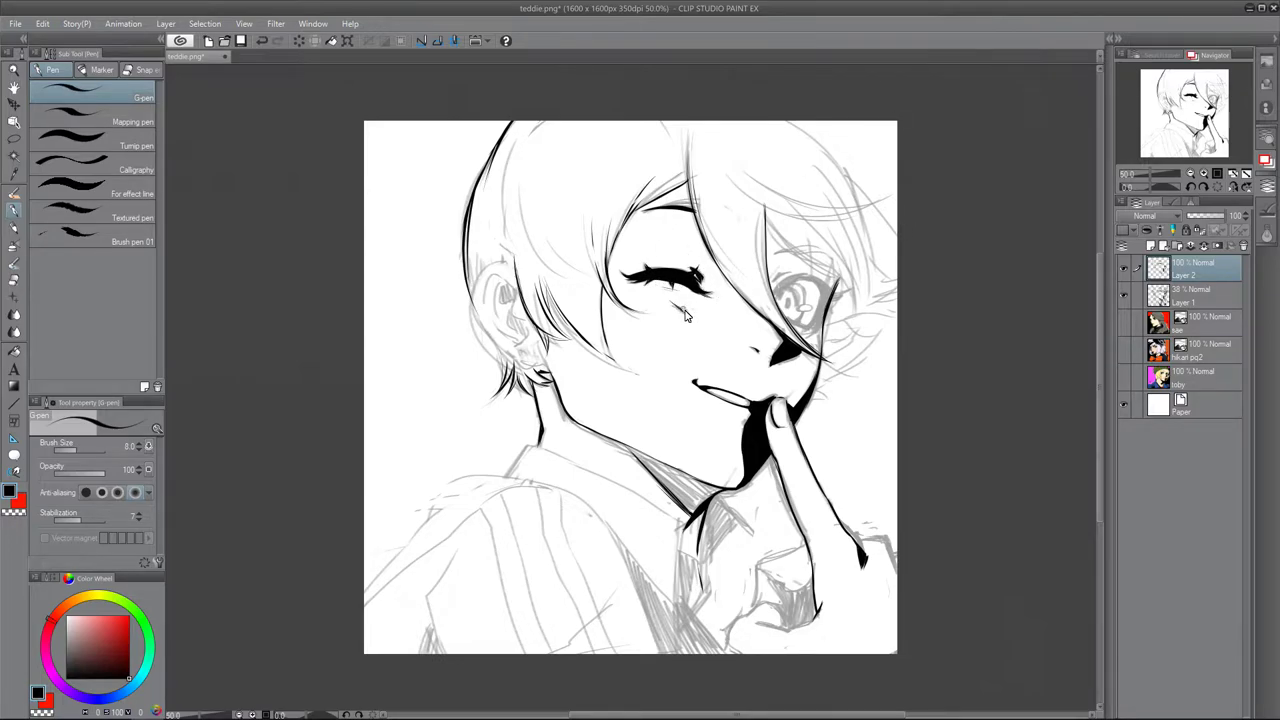
pyautogui.moveTo(513, 268)
pyautogui.mouseDown()
pyautogui.moveTo(479, 282)
pyautogui.moveTo(520, 377)
pyautogui.moveTo(545, 375)
pyautogui.moveTo(481, 298)
pyautogui.moveTo(515, 296)
pyautogui.moveTo(526, 334)
pyautogui.moveTo(500, 286)
pyautogui.moveTo(495, 343)
pyautogui.mouseUp()
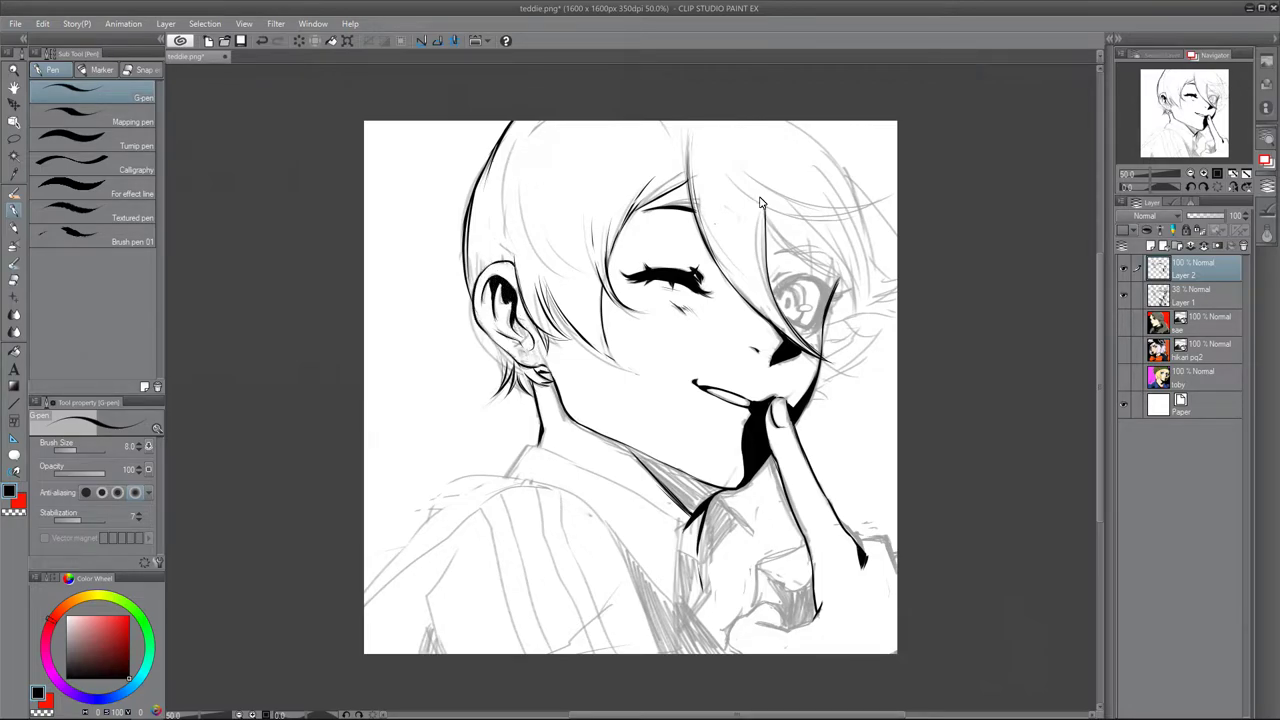
# Step: Ink the swept strand across the forehead and the open eye's lashes, iris and pupil
pyautogui.moveTo(720, 168)
pyautogui.mouseDown()
pyautogui.moveTo(790, 208)
pyautogui.moveTo(884, 200)
pyautogui.mouseUp()
pyautogui.moveTo(770, 302)
pyautogui.mouseDown()
pyautogui.moveTo(800, 276)
pyautogui.moveTo(832, 284)
pyautogui.moveTo(788, 290)
pyautogui.moveTo(808, 286)
pyautogui.moveTo(818, 334)
pyautogui.moveTo(836, 292)
pyautogui.moveTo(849, 292)
pyautogui.moveTo(792, 288)
pyautogui.mouseUp()
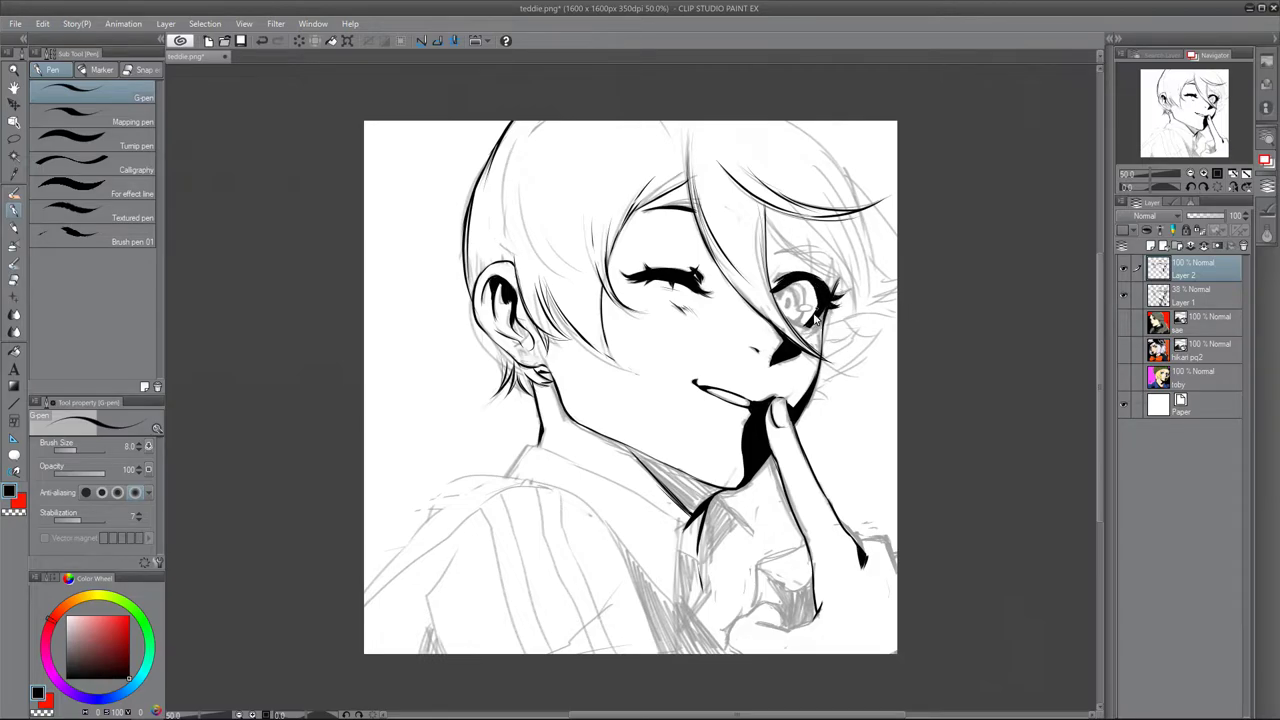
pyautogui.moveTo(790, 268); pyautogui.dragTo(832, 236)
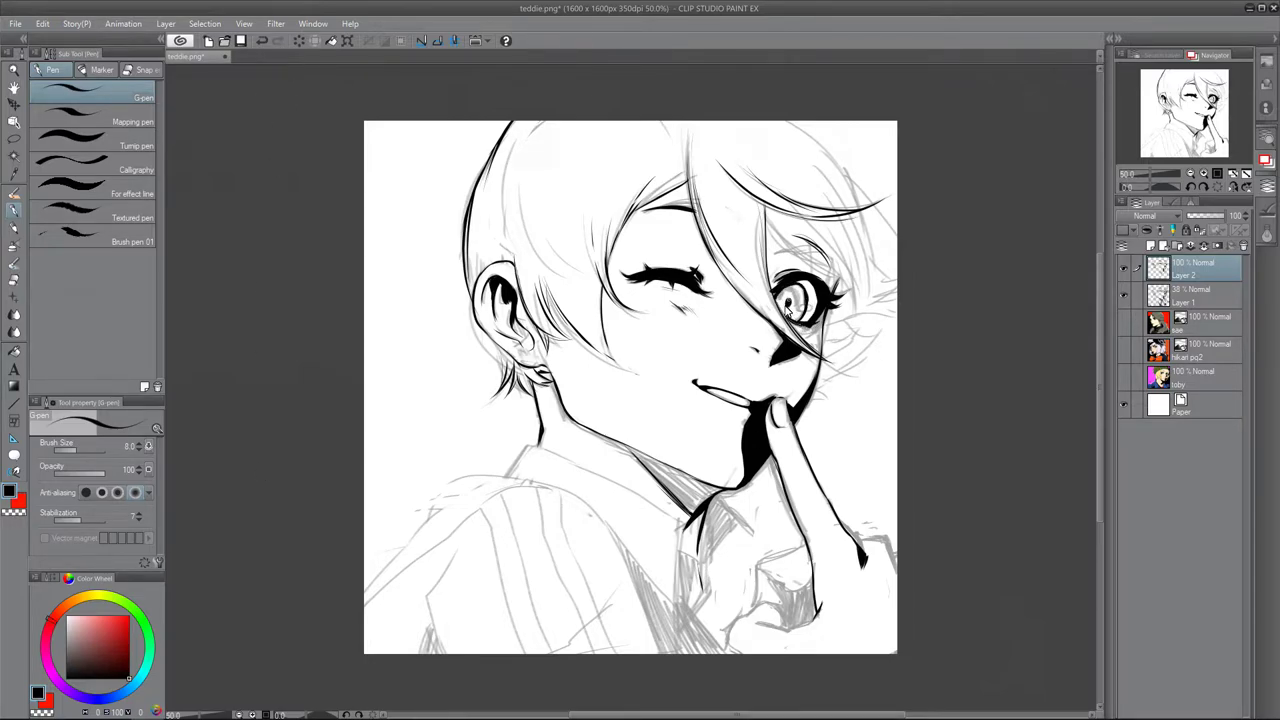
pyautogui.moveTo(786, 294); pyautogui.dragTo(798, 313)
pyautogui.press('e')
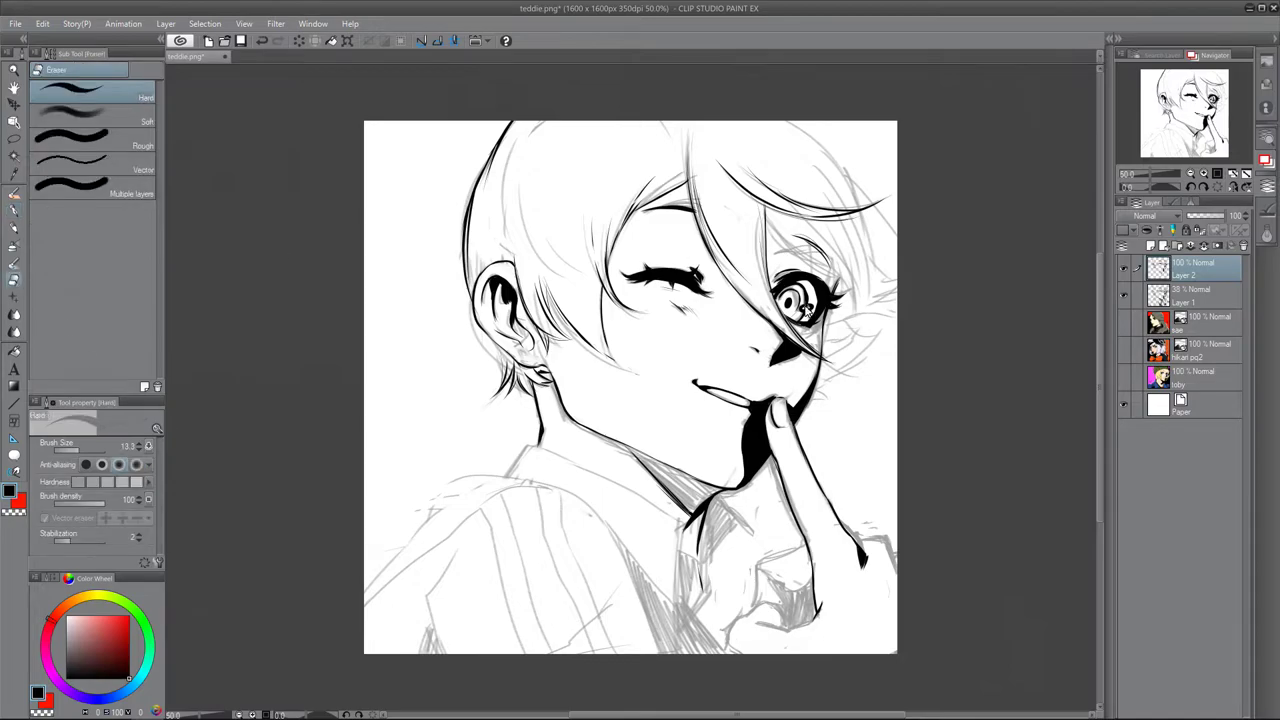
# Step: Ink the fringe strands falling over and beside the open eye
pyautogui.press('p')
pyautogui.moveTo(766, 212); pyautogui.dragTo(860, 300)
pyautogui.moveTo(818, 232); pyautogui.dragTo(862, 328)
pyautogui.moveTo(866, 214); pyautogui.dragTo(872, 314)
# Step: Ink the outer hair outline and the flicks behind the cheek, and fill the shadow beside the open eye black
pyautogui.moveTo(796, 121); pyautogui.dragTo(868, 204)
pyautogui.moveTo(866, 208); pyautogui.dragTo(897, 240)
pyautogui.moveTo(812, 410); pyautogui.dragTo(896, 322)
pyautogui.moveTo(826, 356); pyautogui.dragTo(872, 326)
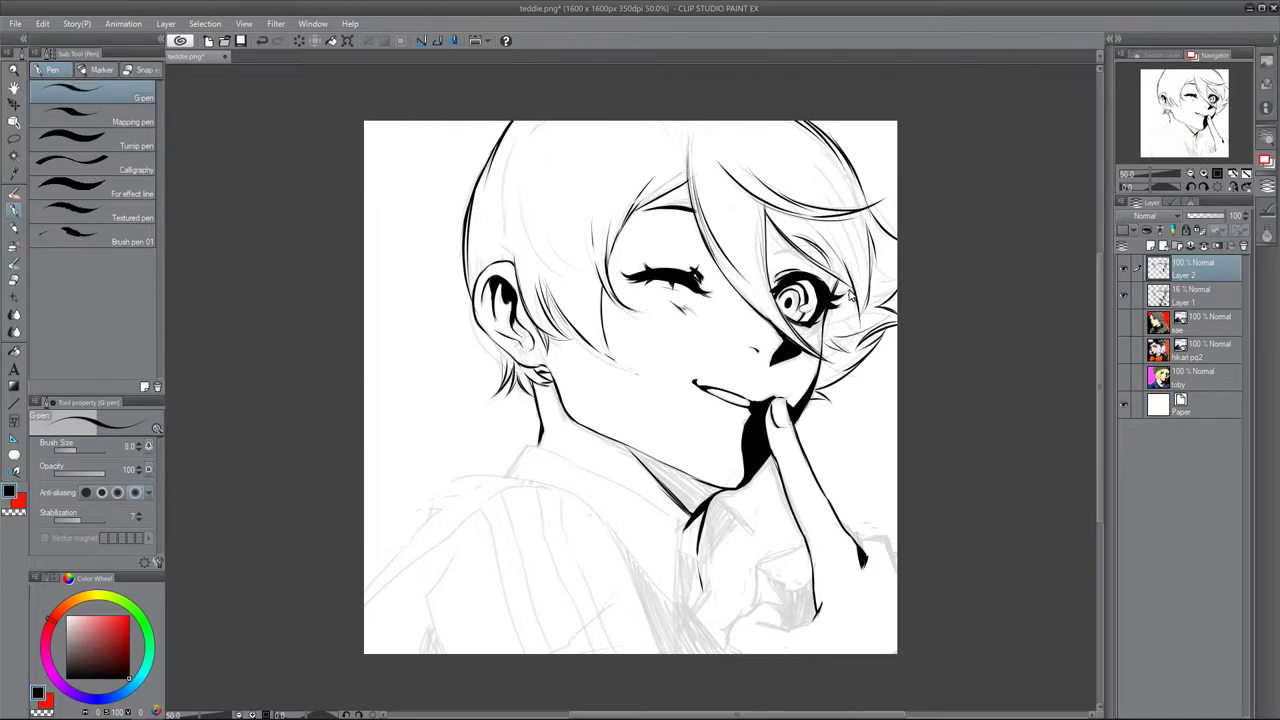
pyautogui.moveTo(818, 393)
pyautogui.mouseDown()
pyautogui.moveTo(852, 300)
pyautogui.moveTo(828, 328)
pyautogui.moveTo(841, 288)
pyautogui.moveTo(826, 300)
pyautogui.moveTo(844, 304)
pyautogui.moveTo(816, 396)
pyautogui.mouseUp()
pyautogui.press('e')
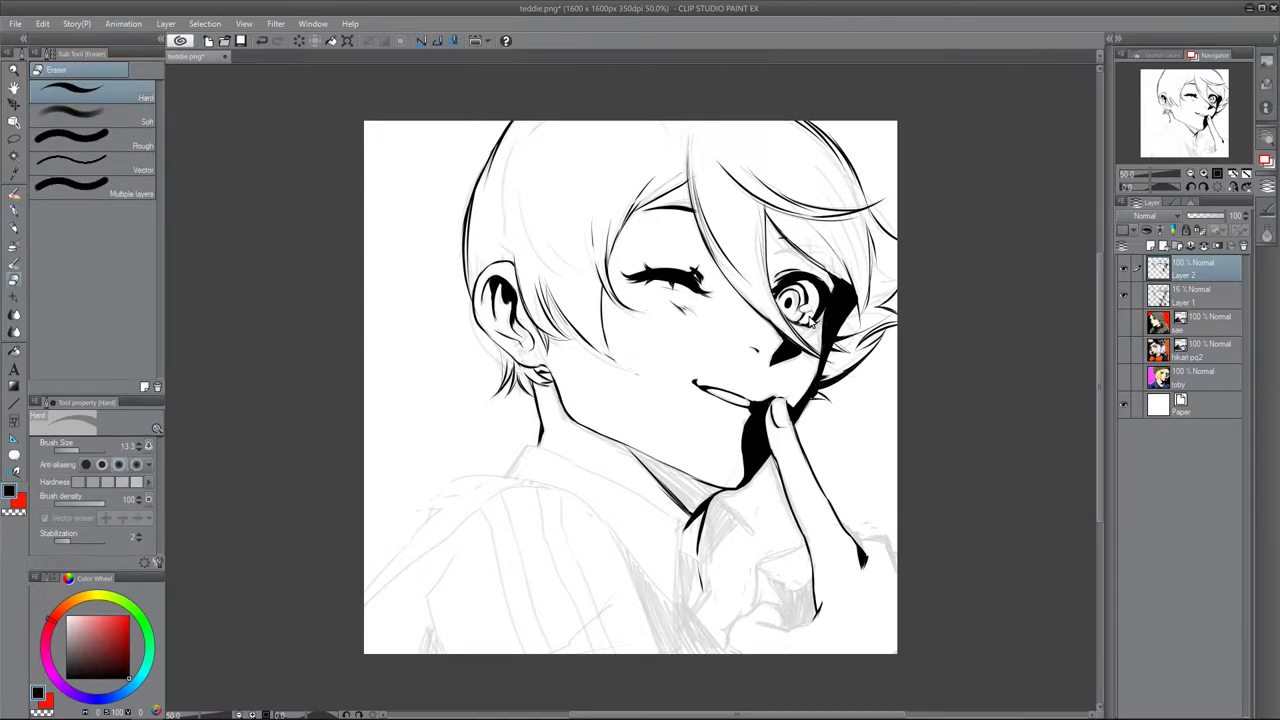
# Step: Mirror the canvas view to lasso and reposition the winking eye, and restore the normal view
pyautogui.click(1232, 187)
pyautogui.press('m')
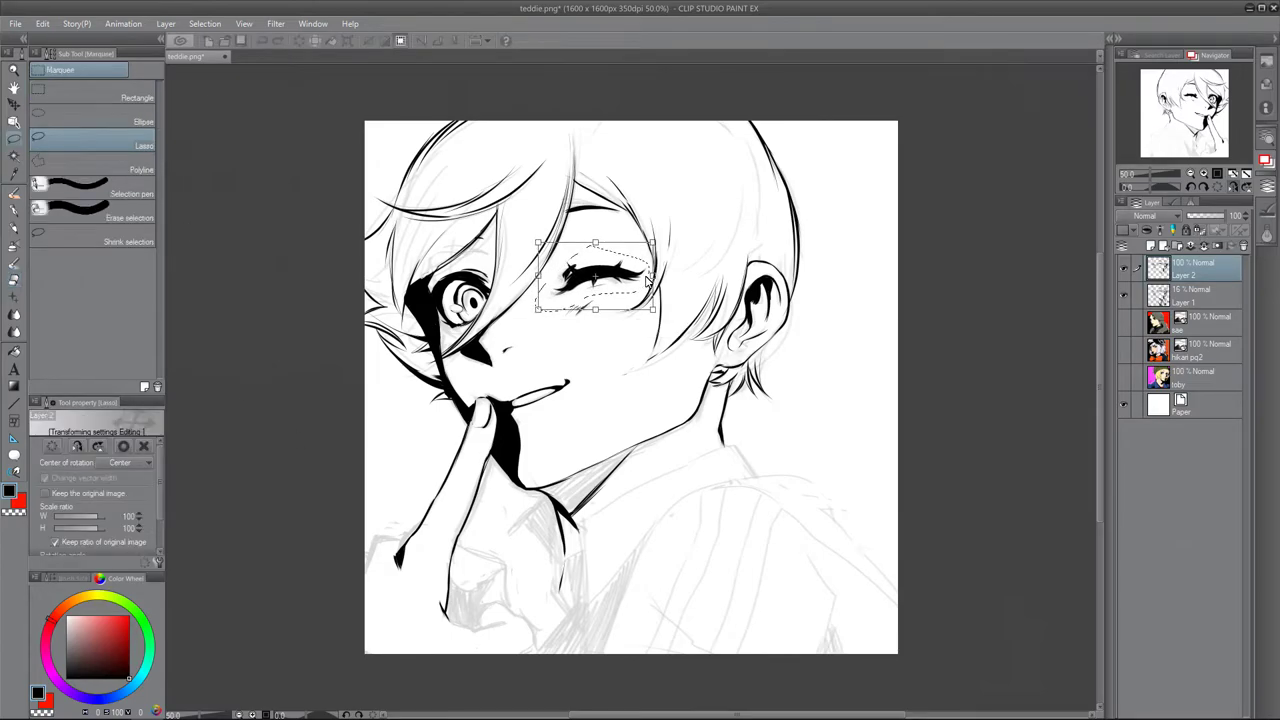
pyautogui.click(1232, 187)
pyautogui.press('e')
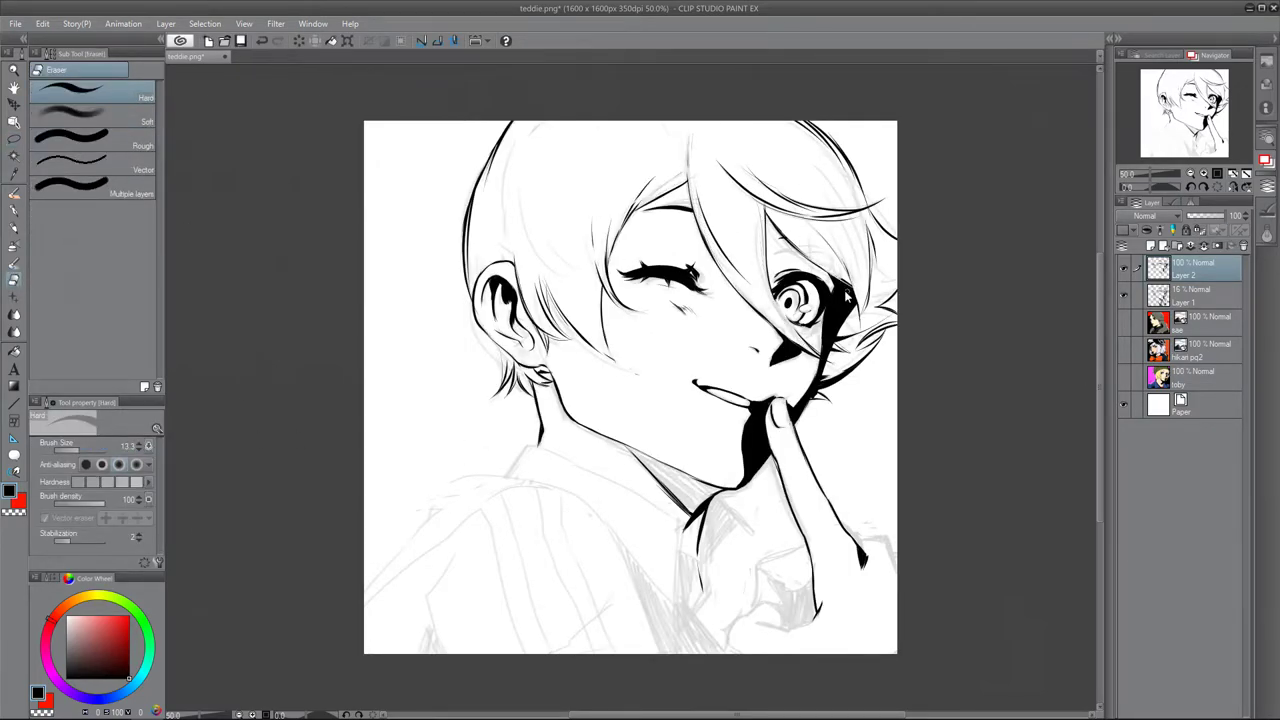
# Step: Lasso the small lines beneath the winking eye and shift them closer under the eye
pyautogui.press('p')
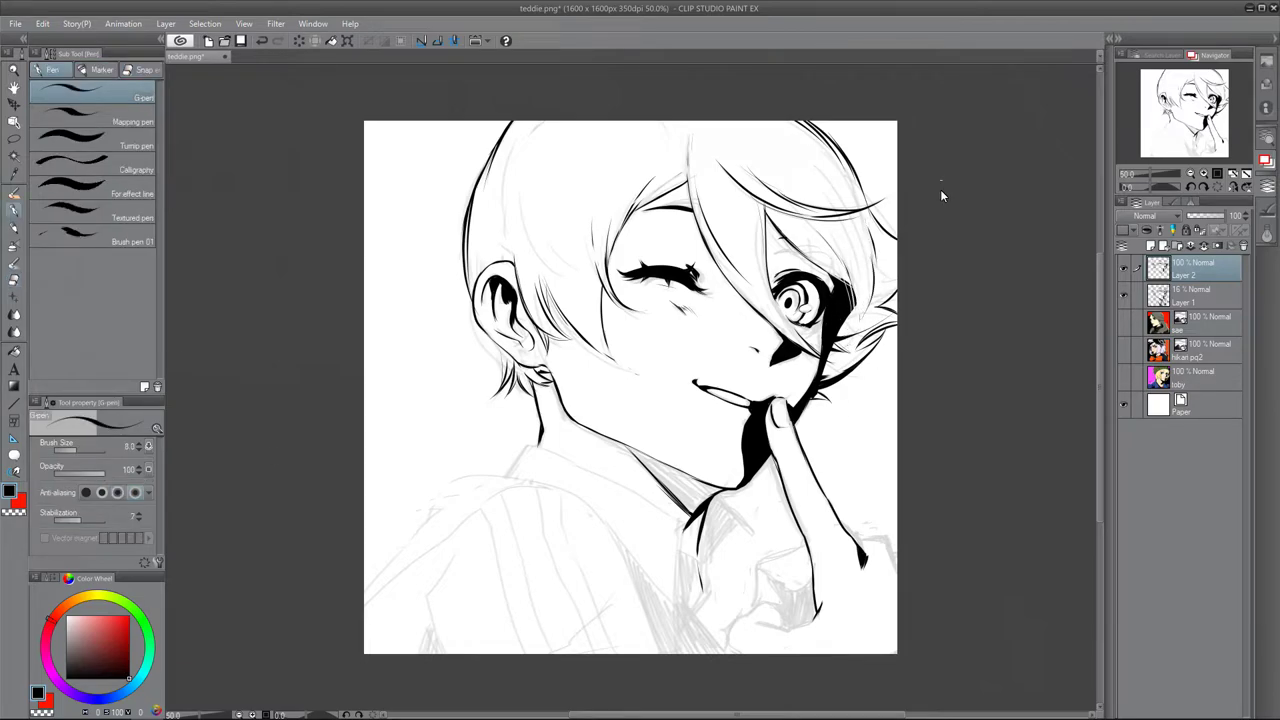
pyautogui.press('m')
pyautogui.moveTo(705, 318)
pyautogui.mouseDown()
pyautogui.moveTo(659, 345)
pyautogui.moveTo(778, 366)
pyautogui.moveTo(708, 310)
pyautogui.mouseUp()
pyautogui.click(601, 341)
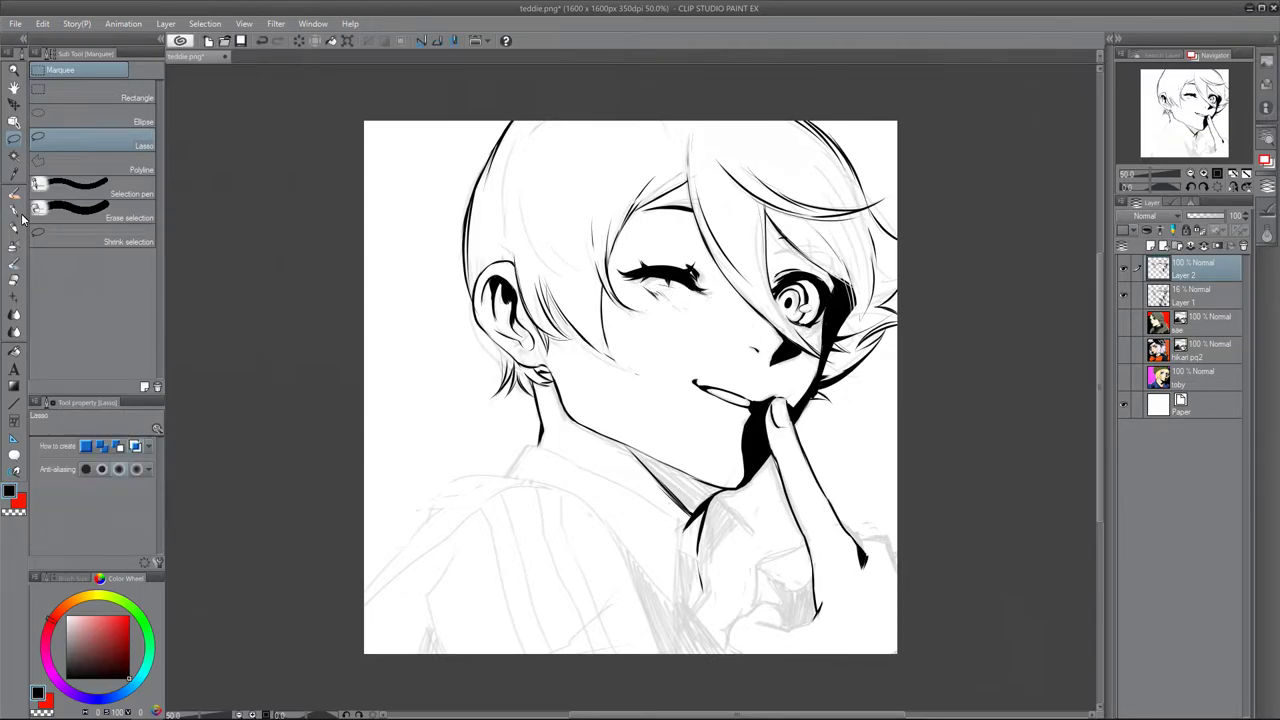
pyautogui.press('p')
pyautogui.press('e')
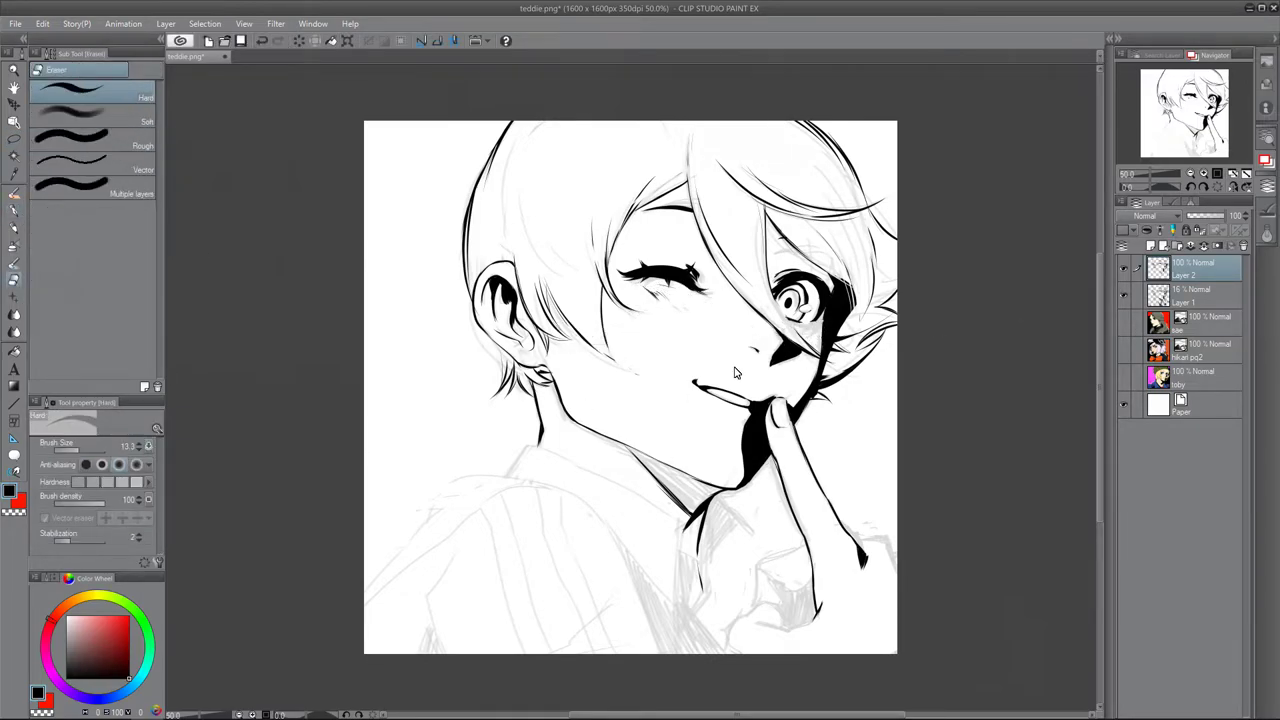
pyautogui.press('p')
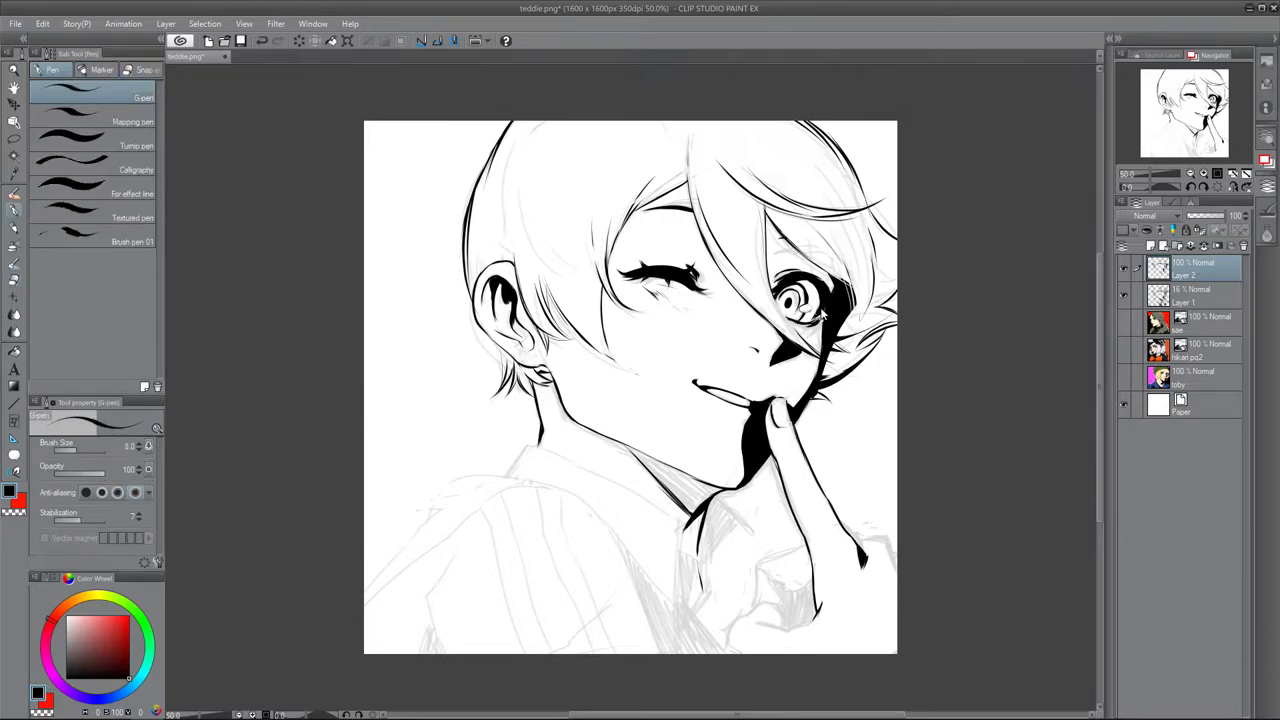
pyautogui.moveTo(772, 292); pyautogui.dragTo(760, 214)
pyautogui.press('e')
pyautogui.hotkey('ctrl', 'z')
pyautogui.hotkey('ctrl', 'z')
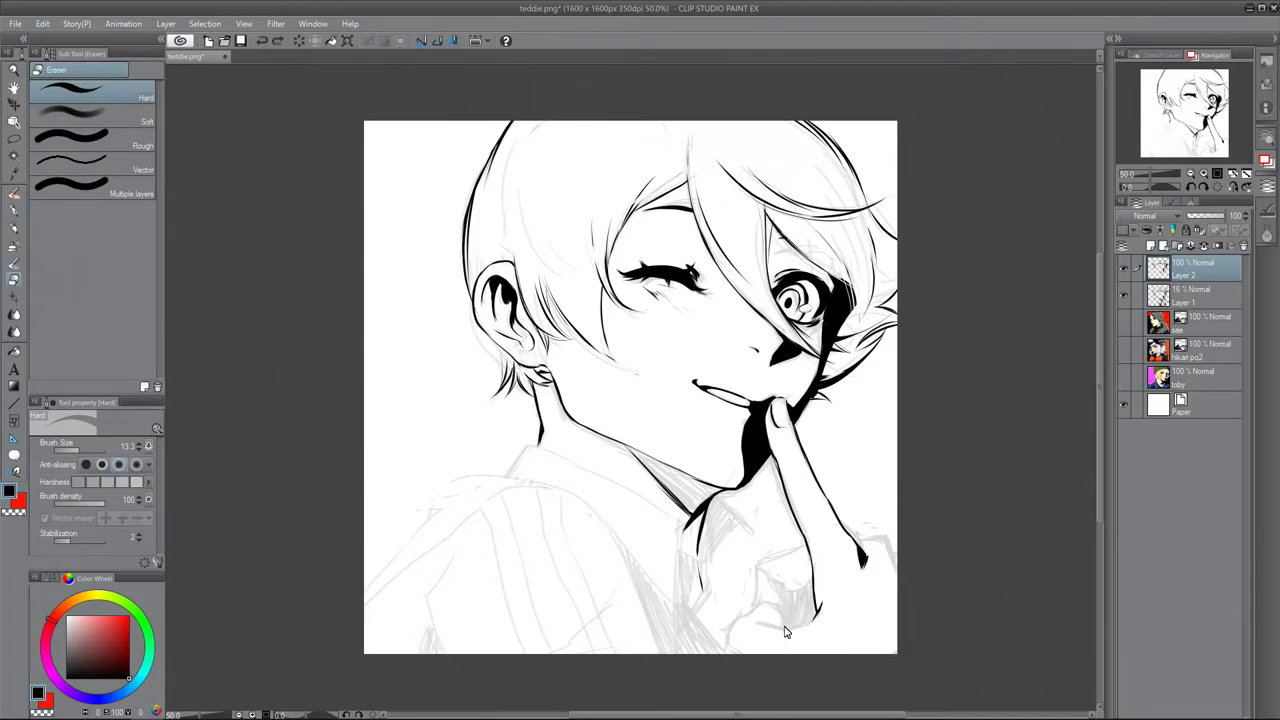
# Step: Ink the curled fingers and outer knuckle, filling the gaps between the fingers with black
pyautogui.press('p')
pyautogui.moveTo(806, 545); pyautogui.dragTo(760, 570)
pyautogui.moveTo(760, 572)
pyautogui.mouseDown()
pyautogui.moveTo(766, 611)
pyautogui.moveTo(727, 652)
pyautogui.mouseUp()
pyautogui.moveTo(766, 604); pyautogui.dragTo(796, 640)
pyautogui.moveTo(768, 580); pyautogui.dragTo(810, 600)
pyautogui.moveTo(790, 594)
pyautogui.mouseDown()
pyautogui.moveTo(785, 629)
pyautogui.moveTo(812, 632)
pyautogui.mouseUp()
pyautogui.moveTo(846, 532)
pyautogui.mouseDown()
pyautogui.moveTo(900, 572)
pyautogui.moveTo(859, 549)
pyautogui.mouseUp()
# Step: Ink the shirt collar and its front edge, along with the crease where it meets the hand
pyautogui.moveTo(716, 506); pyautogui.dragTo(780, 550)
pyautogui.moveTo(772, 550); pyautogui.dragTo(754, 580)
pyautogui.moveTo(502, 478); pyautogui.dragTo(532, 444)
pyautogui.moveTo(530, 446)
pyautogui.mouseDown()
pyautogui.moveTo(634, 492)
pyautogui.moveTo(700, 640)
pyautogui.mouseUp()
# Step: Ink the shoulder seam, sleeve outline and vertical stripes of the clothing
pyautogui.moveTo(488, 480)
pyautogui.mouseDown()
pyautogui.moveTo(366, 588)
pyautogui.moveTo(550, 482)
pyautogui.mouseUp()
pyautogui.moveTo(542, 484); pyautogui.dragTo(640, 618)
pyautogui.moveTo(452, 545); pyautogui.dragTo(444, 656)
pyautogui.moveTo(488, 514); pyautogui.dragTo(524, 652)
pyautogui.moveTo(503, 496)
pyautogui.mouseDown()
pyautogui.moveTo(560, 663)
pyautogui.moveTo(600, 652)
pyautogui.mouseUp()
pyautogui.moveTo(550, 490)
pyautogui.mouseDown()
pyautogui.moveTo(610, 632)
pyautogui.moveTo(558, 652)
pyautogui.moveTo(636, 624)
pyautogui.moveTo(646, 654)
pyautogui.mouseUp()
pyautogui.moveTo(656, 616); pyautogui.dragTo(634, 654)
pyautogui.moveTo(632, 598); pyautogui.dragTo(640, 622)
pyautogui.hotkey('ctrl', 'z')
pyautogui.hotkey('ctrl', 'z')
pyautogui.hotkey('ctrl', 'z')
pyautogui.hotkey('ctrl', 'z')
# Step: Hide the Layer 1 sketch and ink additional hair strands above and beside the open eye
pyautogui.click(1124, 296)
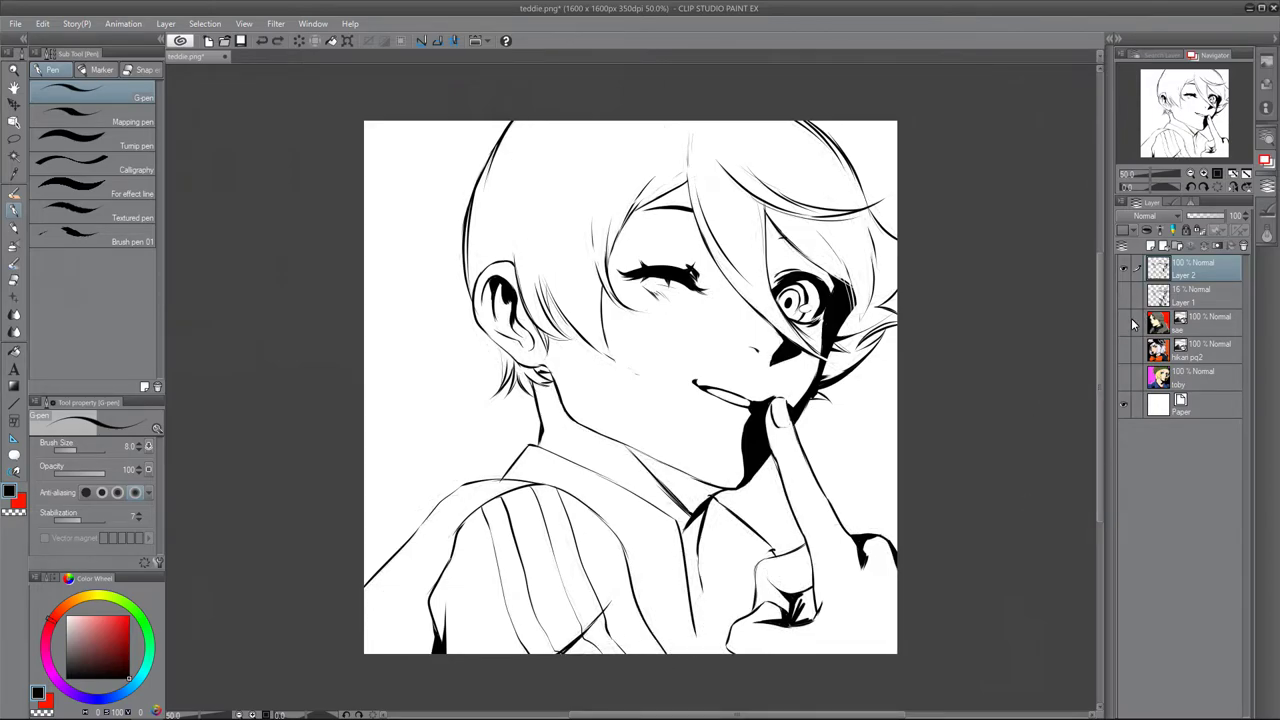
pyautogui.press('e')
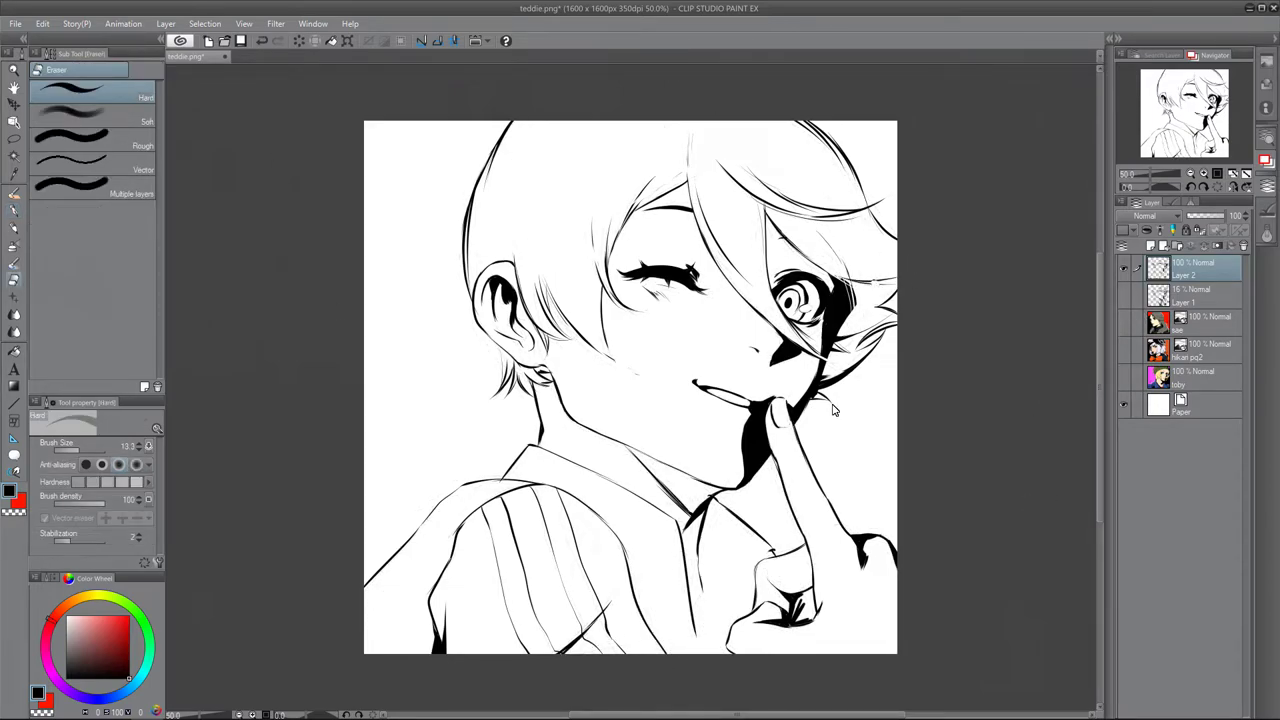
pyautogui.press('p')
pyautogui.moveTo(832, 252); pyautogui.dragTo(896, 294)
pyautogui.moveTo(870, 172); pyautogui.dragTo(848, 240)
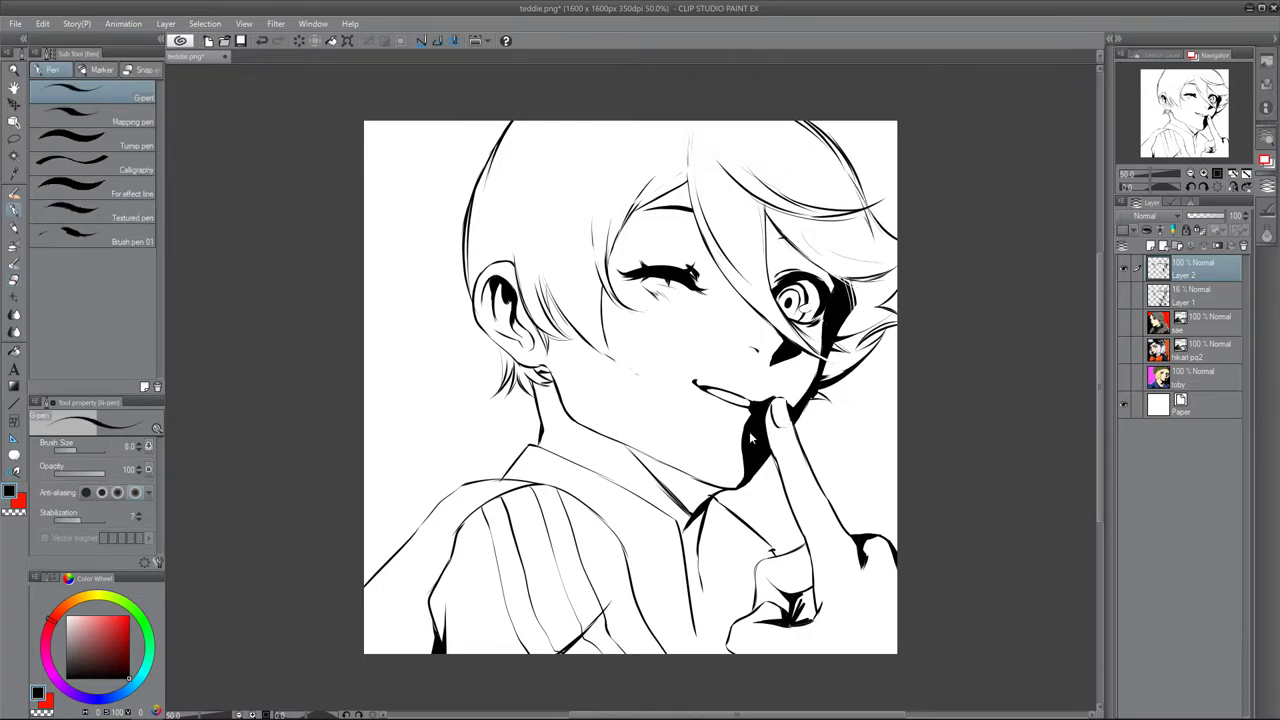
# Step: Ink extra hair strands beside the ear-side crown and along the outer fringe above the open eye
pyautogui.moveTo(516, 130); pyautogui.dragTo(542, 236)
pyautogui.moveTo(534, 184); pyautogui.dragTo(568, 252)
pyautogui.moveTo(650, 124); pyautogui.dragTo(628, 190)
pyautogui.hotkey('ctrl', 'z')
pyautogui.moveTo(840, 145); pyautogui.dragTo(896, 208)
# Step: Thicken the pen and fill black shadows under the jaw, inside the shirt opening and around the curled fingers
pyautogui.press(']')
pyautogui.press(']')
pyautogui.press(']')
pyautogui.press(']')
pyautogui.moveTo(618, 540)
pyautogui.mouseDown()
pyautogui.moveTo(690, 620)
pyautogui.moveTo(668, 610)
pyautogui.mouseUp()
pyautogui.moveTo(636, 565)
pyautogui.mouseDown()
pyautogui.moveTo(698, 628)
pyautogui.moveTo(738, 498)
pyautogui.moveTo(622, 444)
pyautogui.mouseUp()
pyautogui.moveTo(726, 492)
pyautogui.mouseDown()
pyautogui.moveTo(683, 505)
pyautogui.moveTo(718, 575)
pyautogui.moveTo(694, 632)
pyautogui.moveTo(717, 580)
pyautogui.mouseUp()
pyautogui.moveTo(692, 628); pyautogui.dragTo(678, 652)
pyautogui.moveTo(736, 508)
pyautogui.mouseDown()
pyautogui.moveTo(782, 550)
pyautogui.moveTo(806, 548)
pyautogui.mouseUp()
pyautogui.moveTo(770, 456); pyautogui.dragTo(800, 540)
pyautogui.moveTo(726, 485)
pyautogui.mouseDown()
pyautogui.moveTo(745, 492)
pyautogui.moveTo(768, 540)
pyautogui.moveTo(788, 540)
pyautogui.mouseUp()
pyautogui.moveTo(790, 605)
pyautogui.mouseDown()
pyautogui.moveTo(820, 622)
pyautogui.moveTo(808, 620)
pyautogui.mouseUp()
# Step: Block in black along the raised finger, the shadowed cheek and the outer edge of the hair
pyautogui.moveTo(810, 420); pyautogui.dragTo(804, 458)
pyautogui.moveTo(834, 392); pyautogui.dragTo(800, 440)
pyautogui.moveTo(892, 330)
pyautogui.mouseDown()
pyautogui.moveTo(812, 406)
pyautogui.moveTo(850, 362)
pyautogui.mouseUp()
pyautogui.moveTo(898, 296); pyautogui.dragTo(880, 318)
pyautogui.moveTo(855, 166); pyautogui.dragTo(898, 242)
pyautogui.moveTo(878, 364); pyautogui.dragTo(822, 402)
pyautogui.moveTo(898, 342)
pyautogui.mouseDown()
pyautogui.moveTo(834, 412)
pyautogui.moveTo(830, 480)
pyautogui.mouseUp()
# Step: Enlarge the pen to 42.2 and fill the rest of the background behind the finger and beside the curled hand black
pyautogui.press(']')
pyautogui.press(']')
pyautogui.moveTo(870, 430); pyautogui.dragTo(888, 545)
pyautogui.moveTo(880, 500)
pyautogui.mouseDown()
pyautogui.moveTo(826, 483)
pyautogui.moveTo(872, 518)
pyautogui.mouseUp()
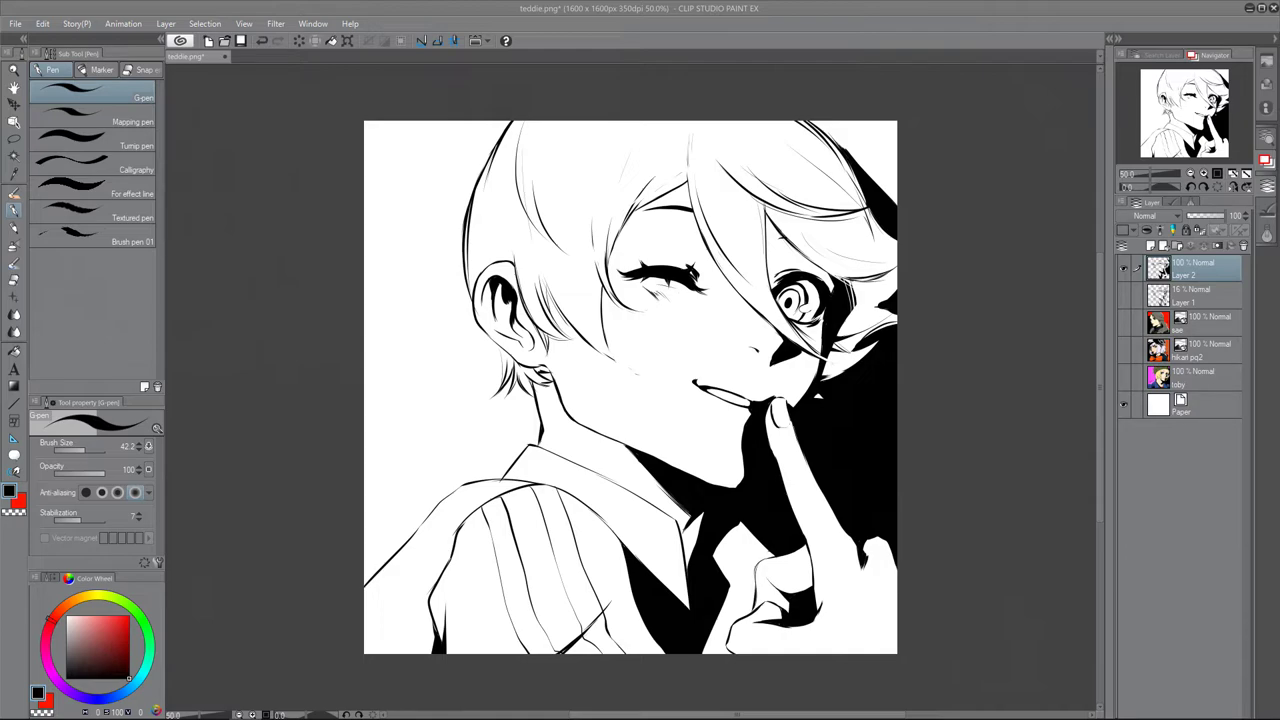
pyautogui.moveTo(690, 658); pyautogui.dragTo(756, 597)
pyautogui.moveTo(718, 642); pyautogui.dragTo(758, 598)
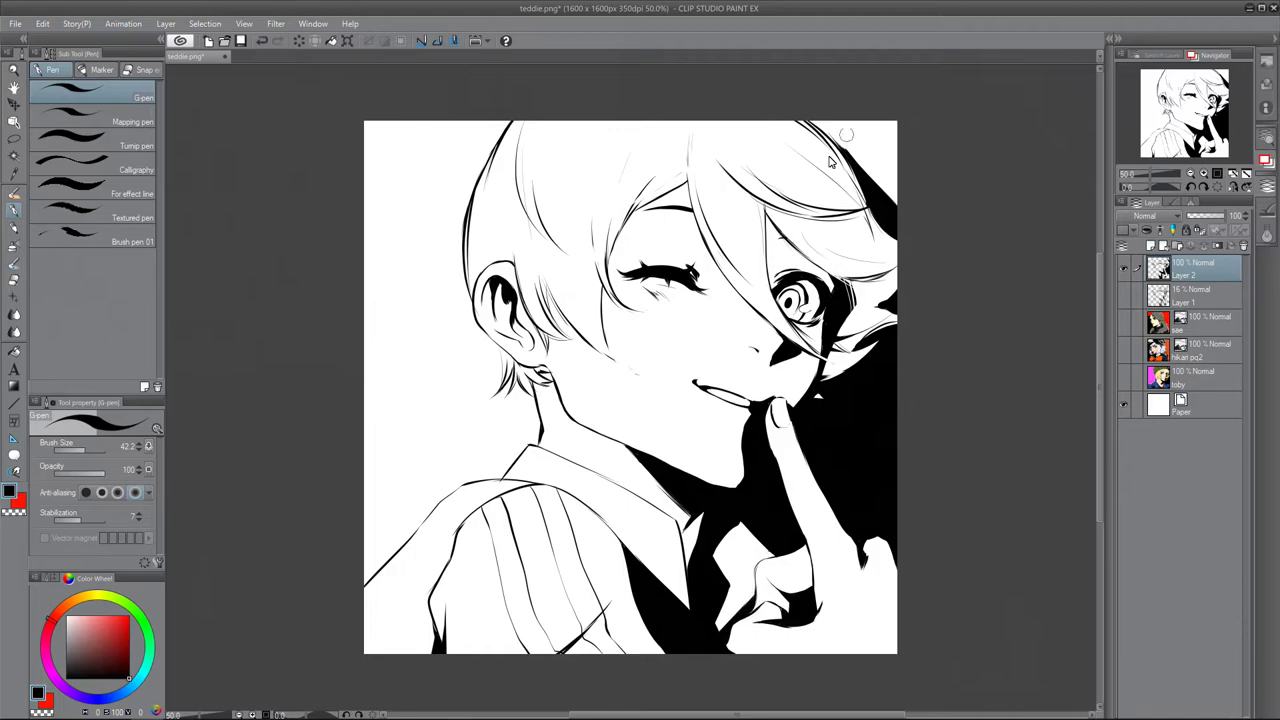
# Step: Thicken the hair strand below the open eye and thin the outer hair outlines with the Hard eraser
pyautogui.moveTo(830, 317); pyautogui.dragTo(804, 338)
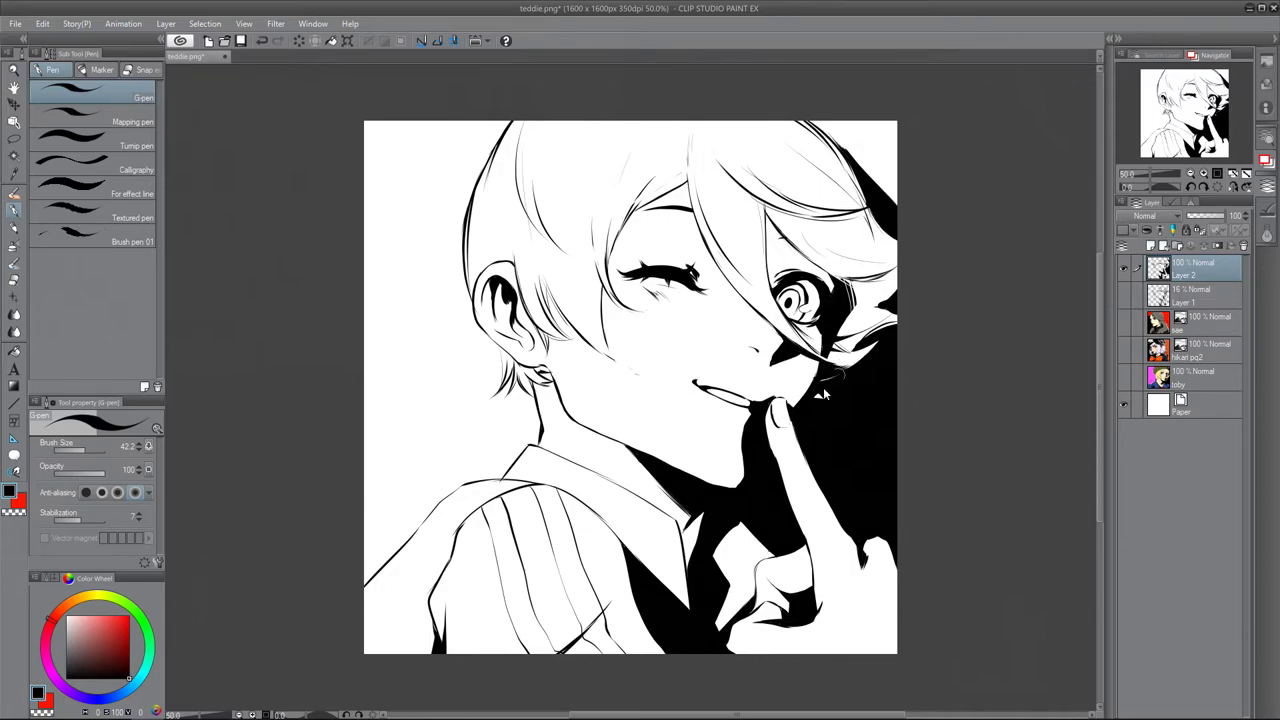
pyautogui.press('e')
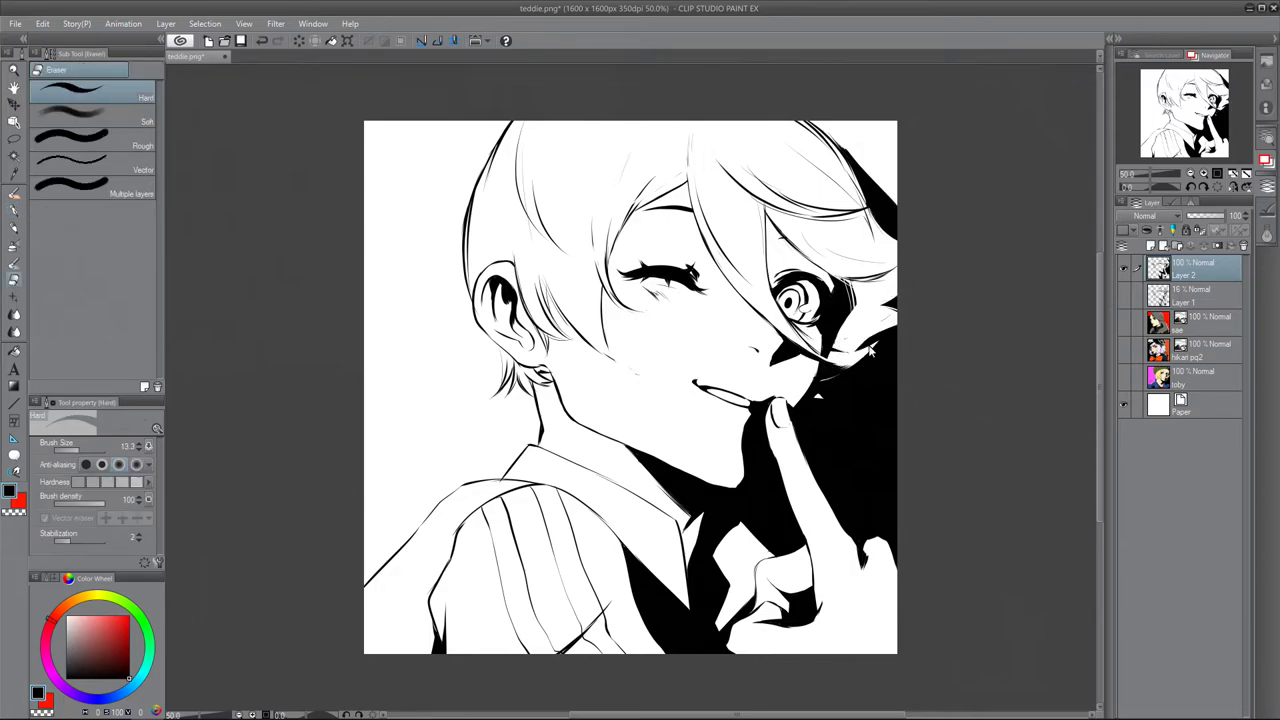
pyautogui.moveTo(851, 196)
pyautogui.mouseDown()
pyautogui.moveTo(793, 117)
pyautogui.moveTo(848, 167)
pyautogui.moveTo(870, 226)
pyautogui.mouseUp()
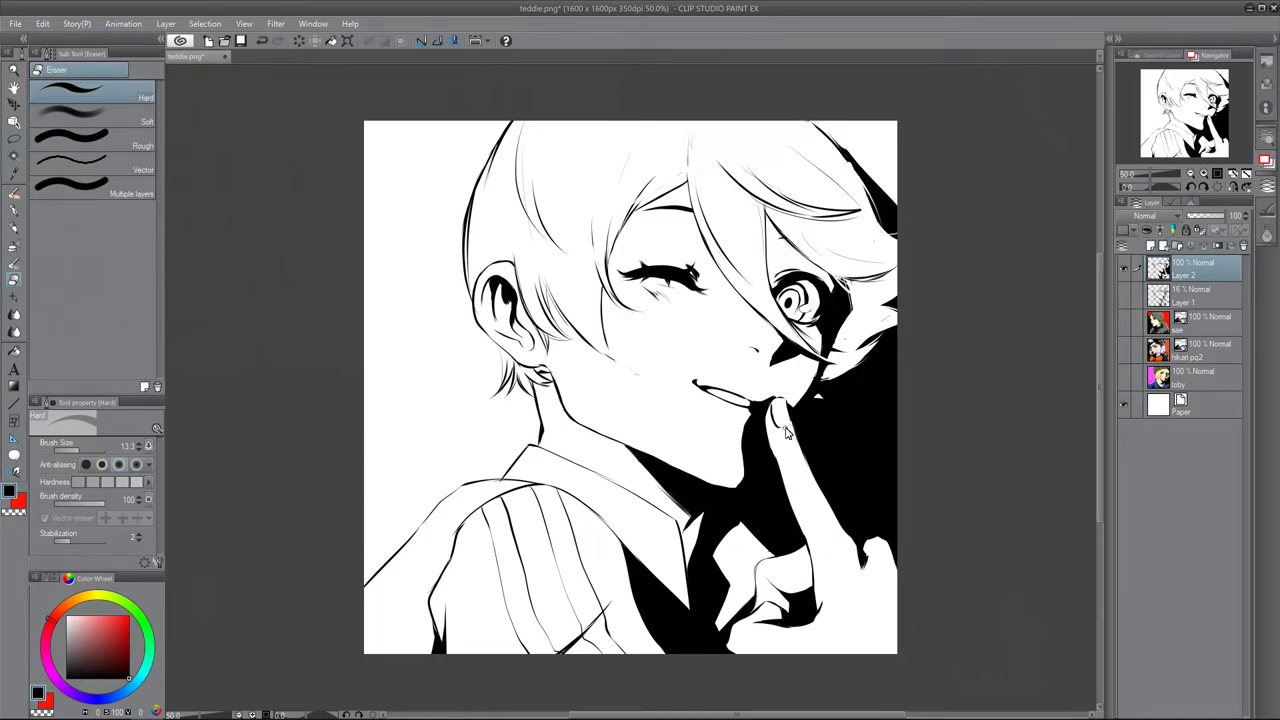
pyautogui.moveTo(480, 275); pyautogui.dragTo(529, 100)
pyautogui.moveTo(760, 178)
pyautogui.mouseDown()
pyautogui.moveTo(843, 215)
pyautogui.moveTo(651, 193)
pyautogui.moveTo(866, 222)
pyautogui.moveTo(750, 192)
pyautogui.mouseUp()
# Step: Refine the fringe and side strands around the open eye by alternately inking and erasing their edges
pyautogui.press('p')
pyautogui.moveTo(852, 218)
pyautogui.mouseDown()
pyautogui.moveTo(748, 197)
pyautogui.moveTo(836, 222)
pyautogui.mouseUp()
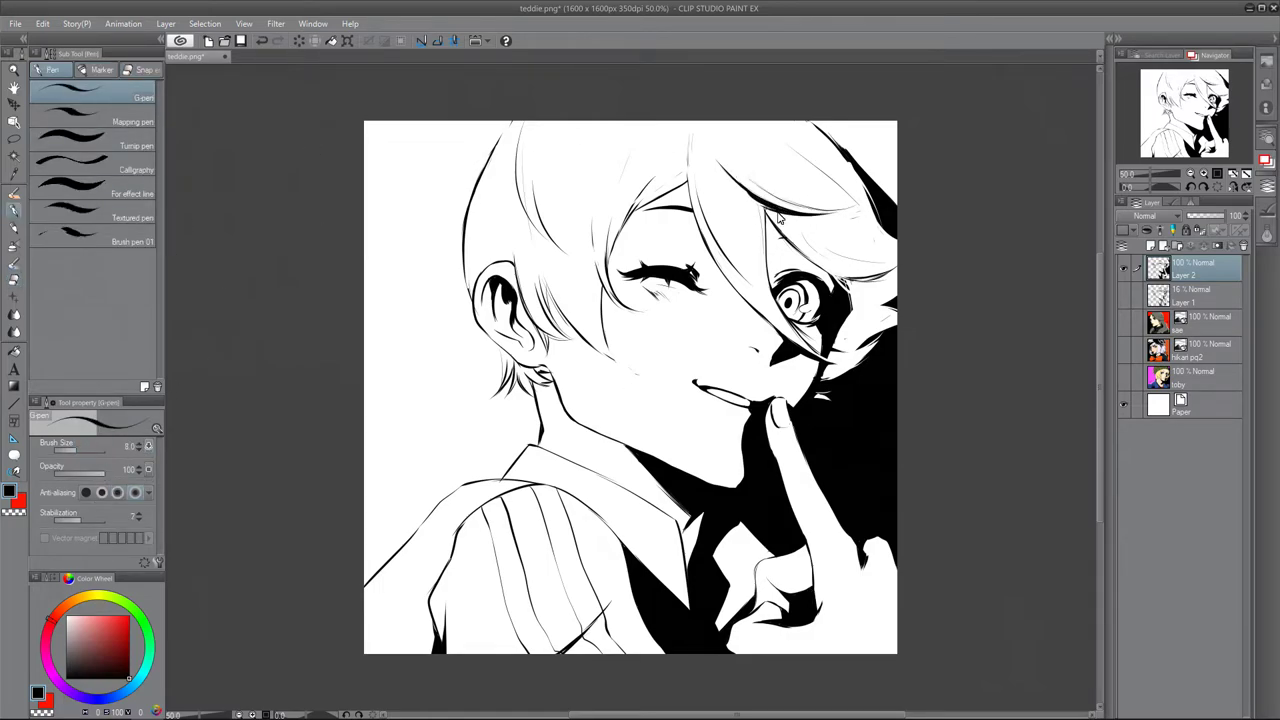
pyautogui.press('e')
pyautogui.moveTo(736, 181)
pyautogui.mouseDown()
pyautogui.moveTo(842, 218)
pyautogui.moveTo(736, 182)
pyautogui.mouseUp()
pyautogui.press('p')
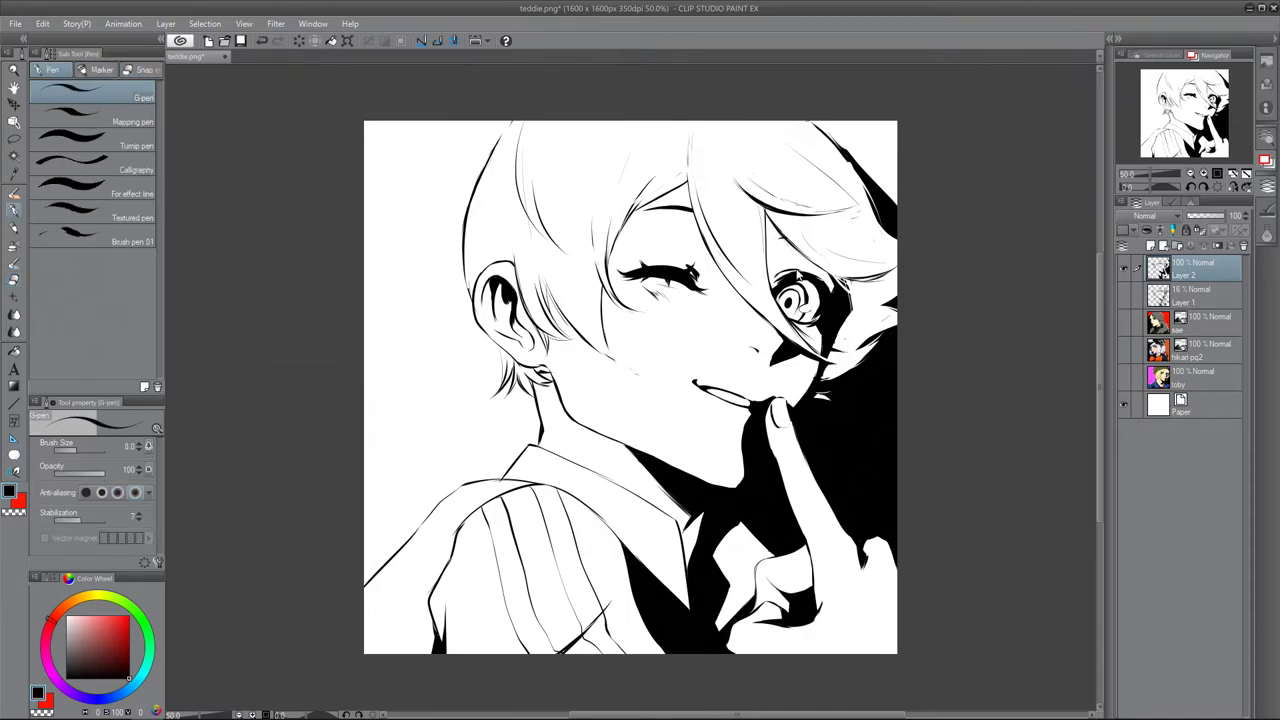
pyautogui.moveTo(832, 222)
pyautogui.mouseDown()
pyautogui.moveTo(760, 206)
pyautogui.moveTo(780, 218)
pyautogui.mouseUp()
pyautogui.moveTo(878, 284)
pyautogui.mouseDown()
pyautogui.moveTo(838, 292)
pyautogui.moveTo(880, 300)
pyautogui.mouseUp()
pyautogui.press('e')
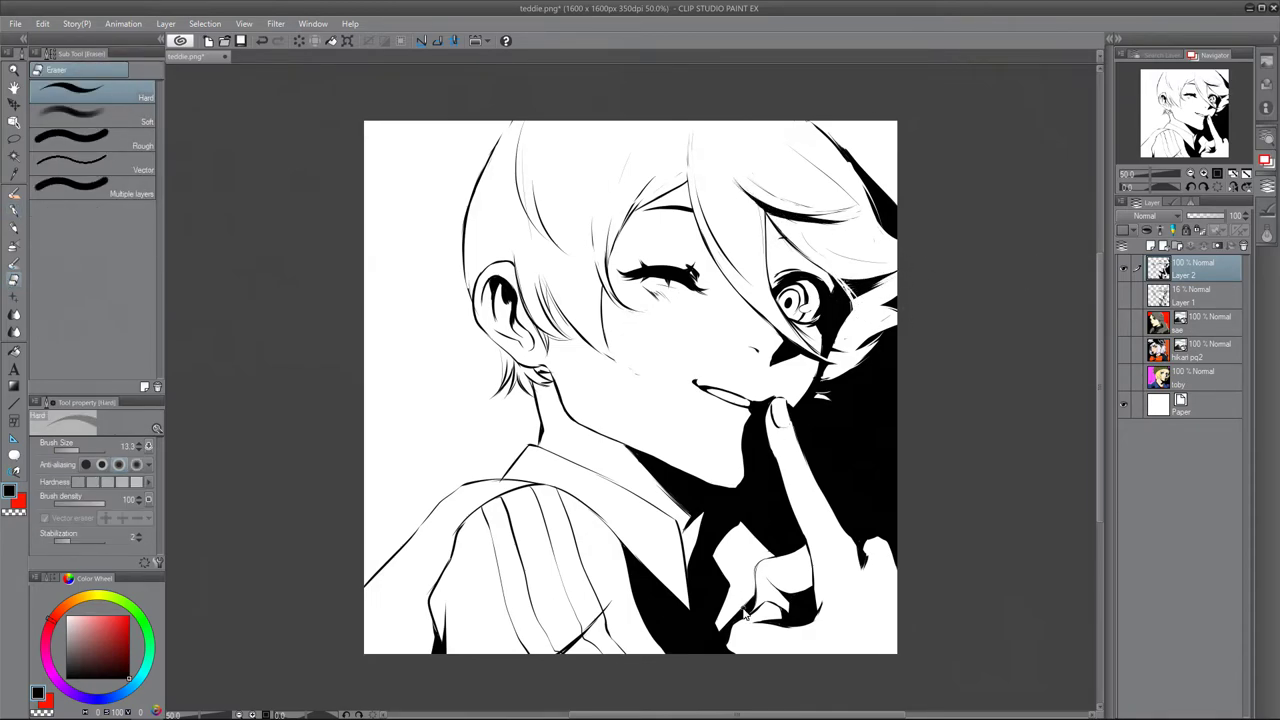
pyautogui.moveTo(872, 231)
pyautogui.mouseDown()
pyautogui.moveTo(782, 214)
pyautogui.moveTo(836, 184)
pyautogui.mouseUp()
# Step: Add a new raster layer between the Layer 1 sketch and the Layer 2 line art
pyautogui.click(1193, 297)
pyautogui.hotkey('ctrl', 'shift', 'n')
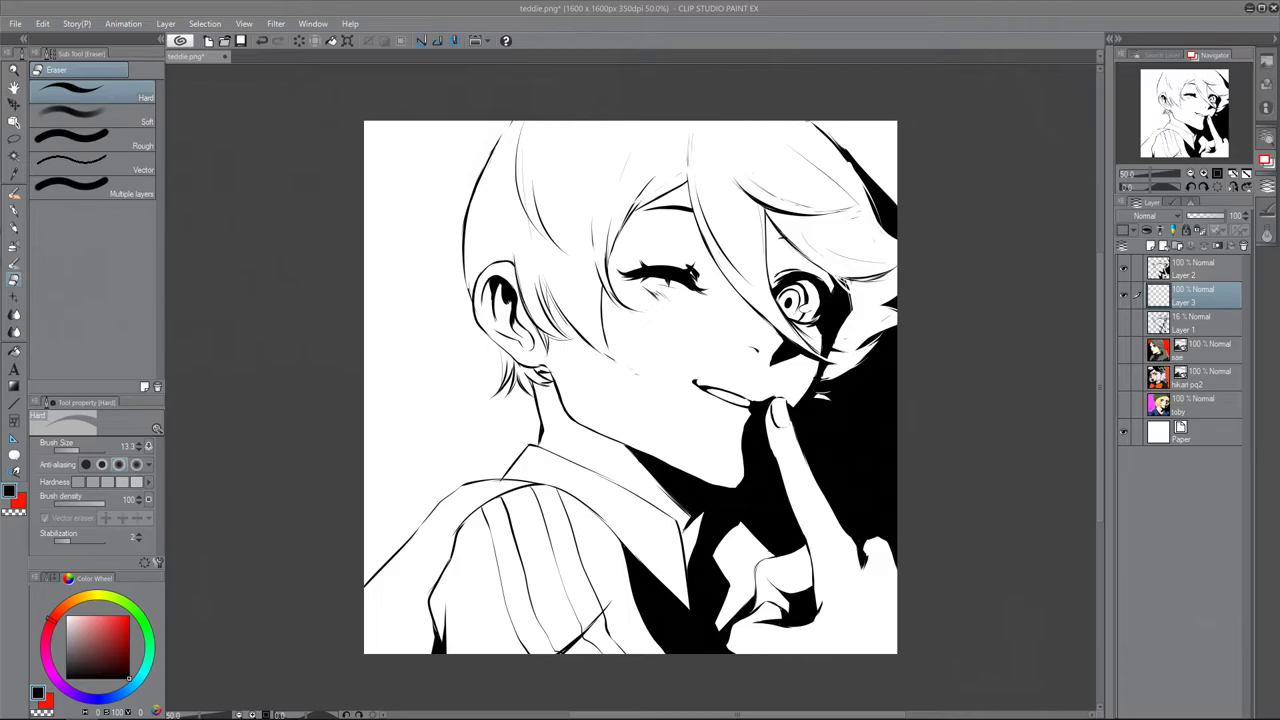
# Step: Browse the for memes and character portraits folders for a character reference image
pyautogui.click(15, 23)
pyautogui.moveTo(115, 251)
pyautogui.click(255, 252)
pyautogui.click(62, 136)
pyautogui.click(62, 120)
pyautogui.scroll(-5, 328, 127)
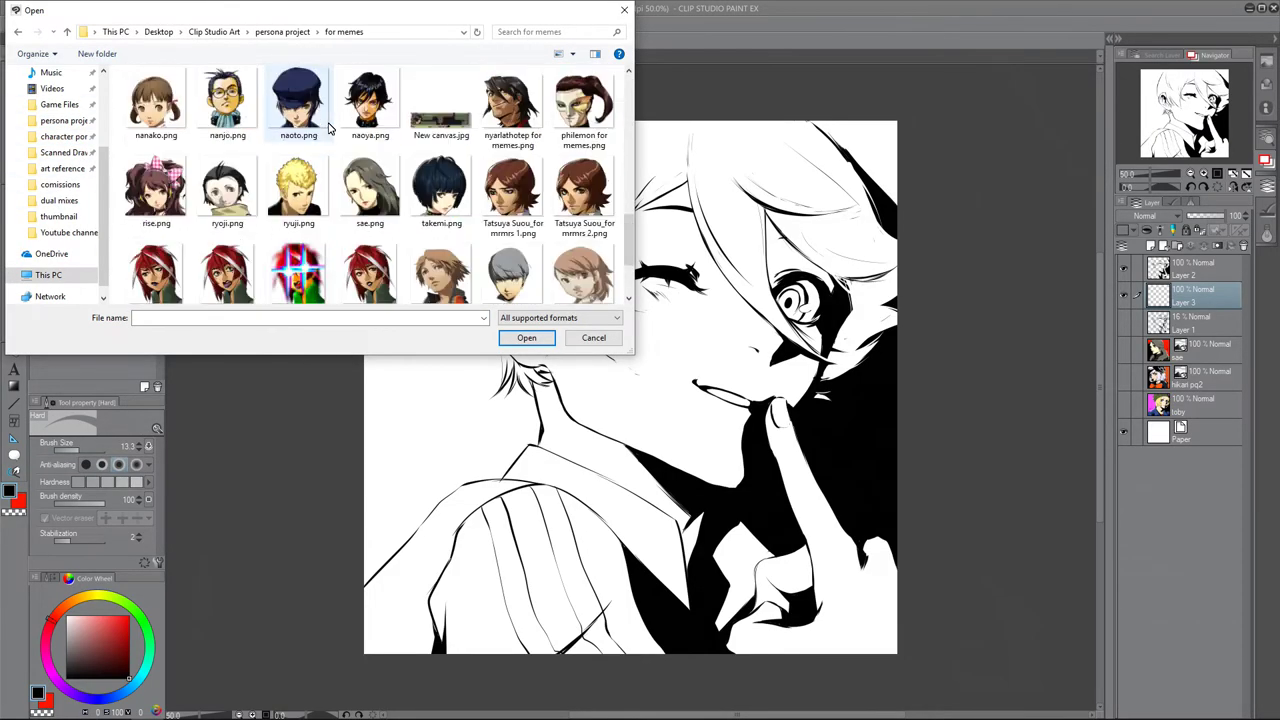
pyautogui.scroll(-3, 328, 127)
pyautogui.click(62, 136)
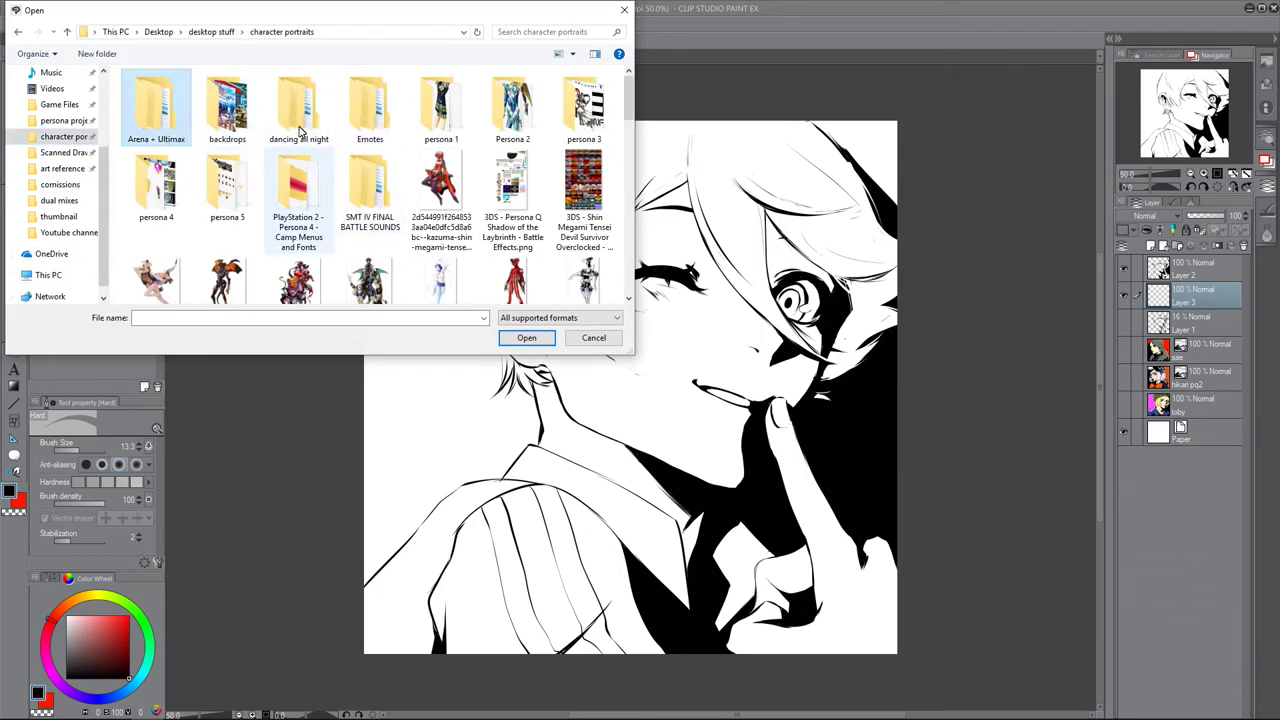
pyautogui.doubleClick(150, 100)
pyautogui.click(17, 31)
pyautogui.doubleClick(523, 125)
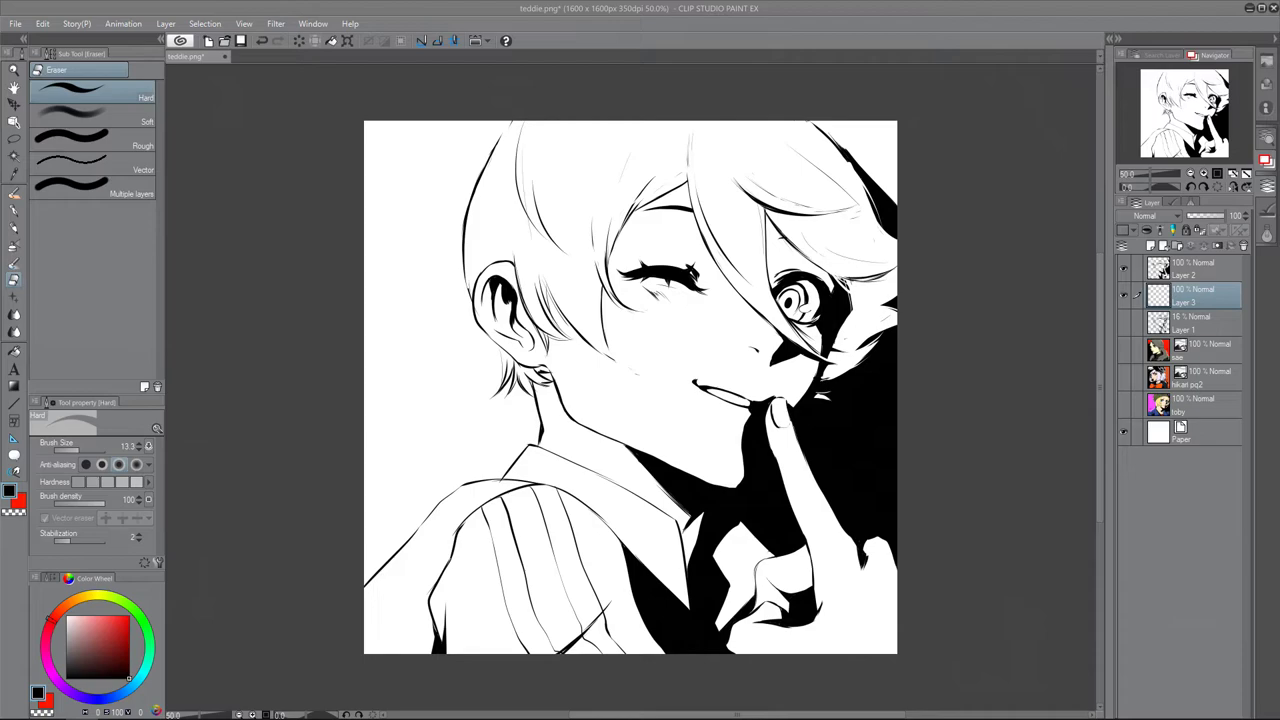
# Step: Paint the face, ear, neck and hand a pale skin tone on Layer 3 with the Dense watercolor brush
pyautogui.hotkey('alt', ']')
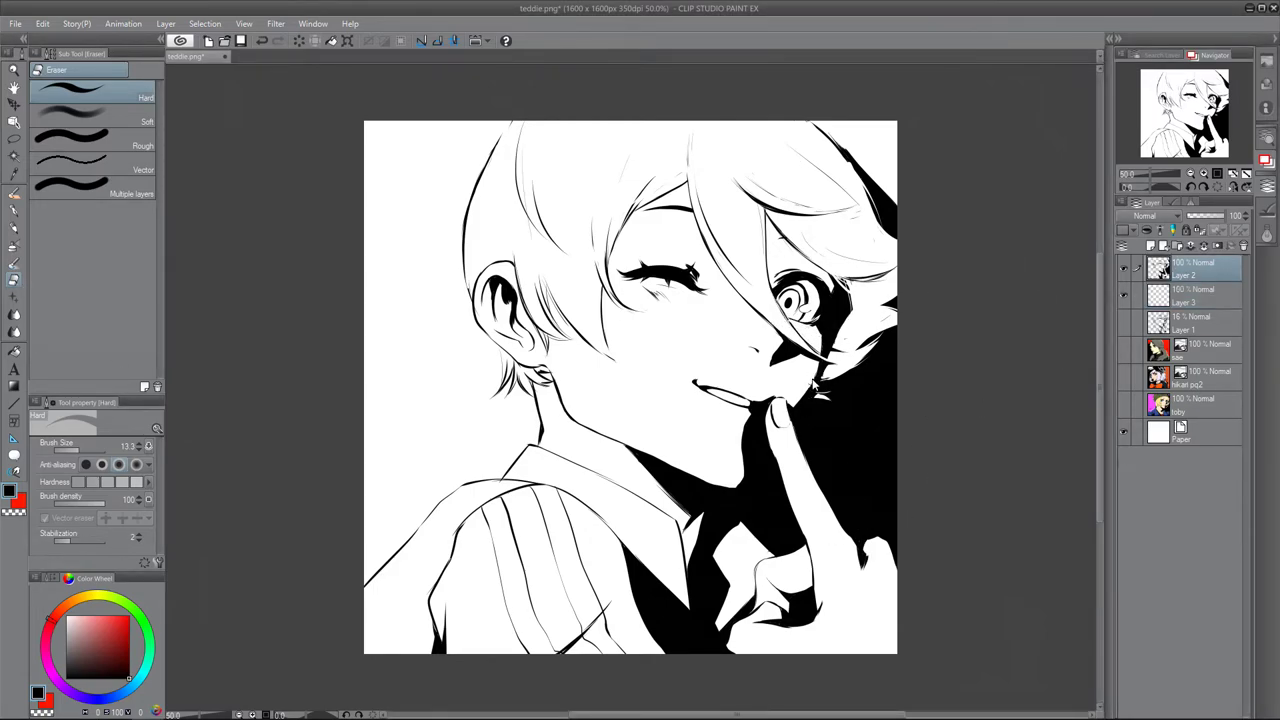
pyautogui.press('p')
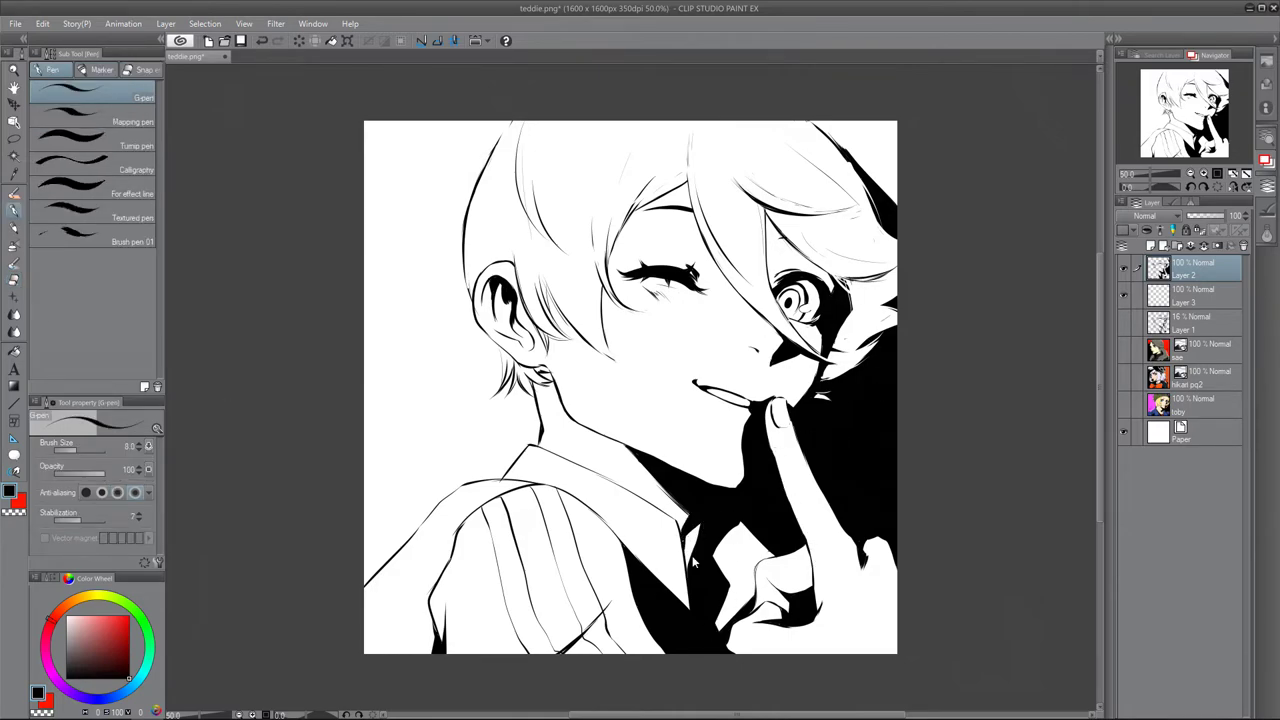
pyautogui.hotkey('alt', '[')
pyautogui.press('b')
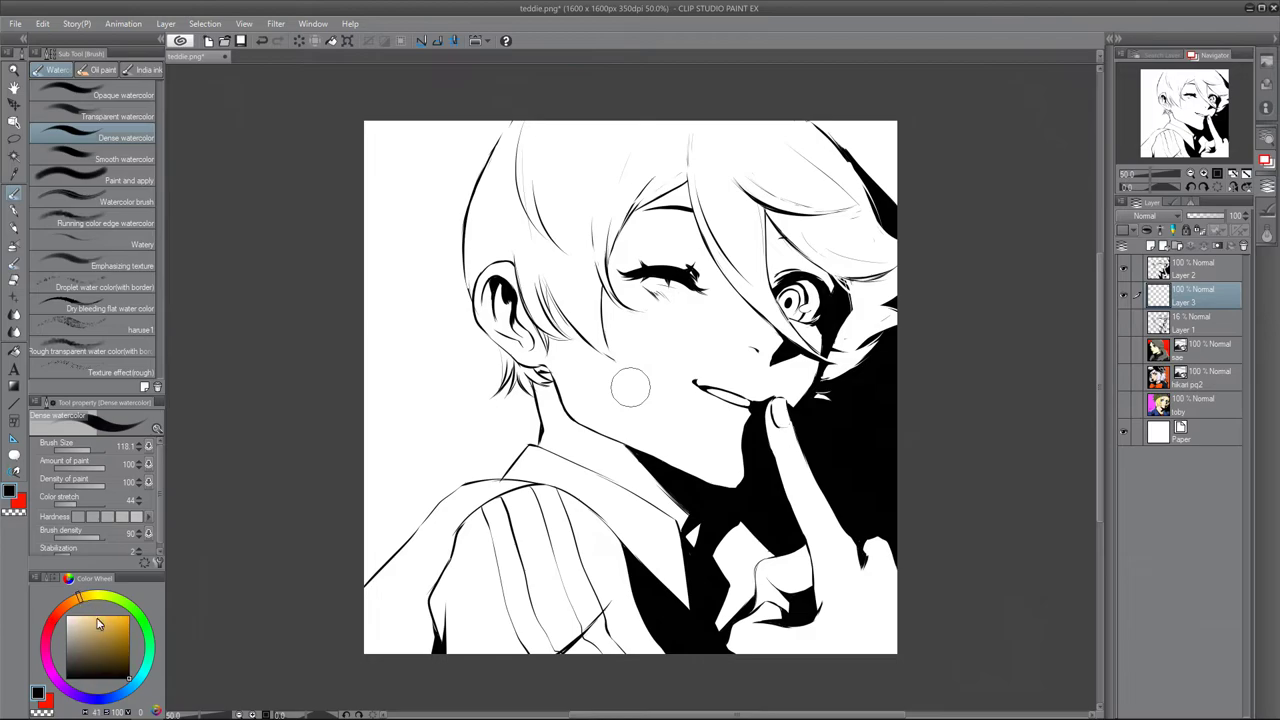
pyautogui.moveTo(648, 331)
pyautogui.mouseDown()
pyautogui.moveTo(567, 360)
pyautogui.moveTo(550, 420)
pyautogui.moveTo(485, 260)
pyautogui.moveTo(800, 610)
pyautogui.moveTo(870, 580)
pyautogui.mouseUp()
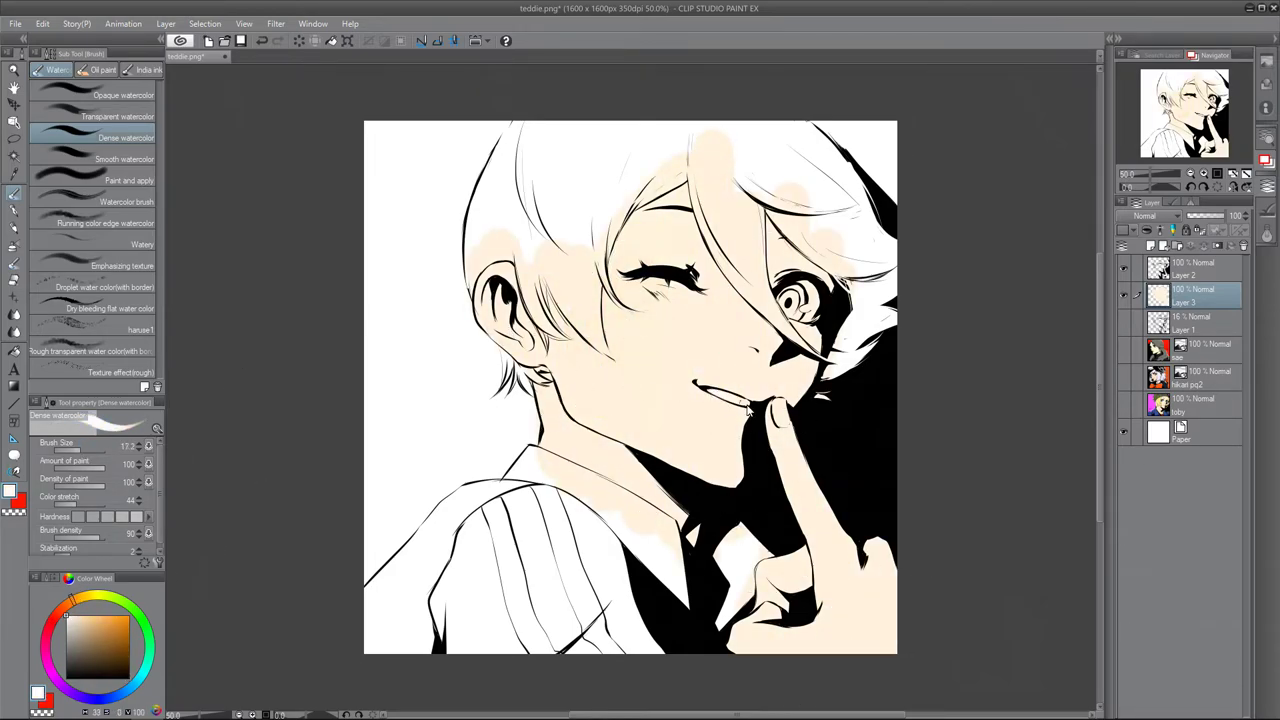
# Step: Paint the hair golden blond down to the nape strands, and colour the teeth and the open eye's sclera white
pyautogui.click(86, 600)
pyautogui.moveTo(598, 172); pyautogui.dragTo(545, 250)
pyautogui.moveTo(615, 198)
pyautogui.mouseDown()
pyautogui.moveTo(541, 143)
pyautogui.moveTo(506, 155)
pyautogui.moveTo(489, 181)
pyautogui.moveTo(549, 279)
pyautogui.moveTo(616, 216)
pyautogui.moveTo(625, 164)
pyautogui.moveTo(749, 267)
pyautogui.moveTo(743, 116)
pyautogui.moveTo(825, 156)
pyautogui.moveTo(776, 212)
pyautogui.moveTo(881, 296)
pyautogui.moveTo(829, 398)
pyautogui.mouseUp()
pyautogui.click(70, 449)
pyautogui.moveTo(540, 275)
pyautogui.mouseDown()
pyautogui.moveTo(545, 330)
pyautogui.moveTo(610, 355)
pyautogui.moveTo(605, 282)
pyautogui.mouseUp()
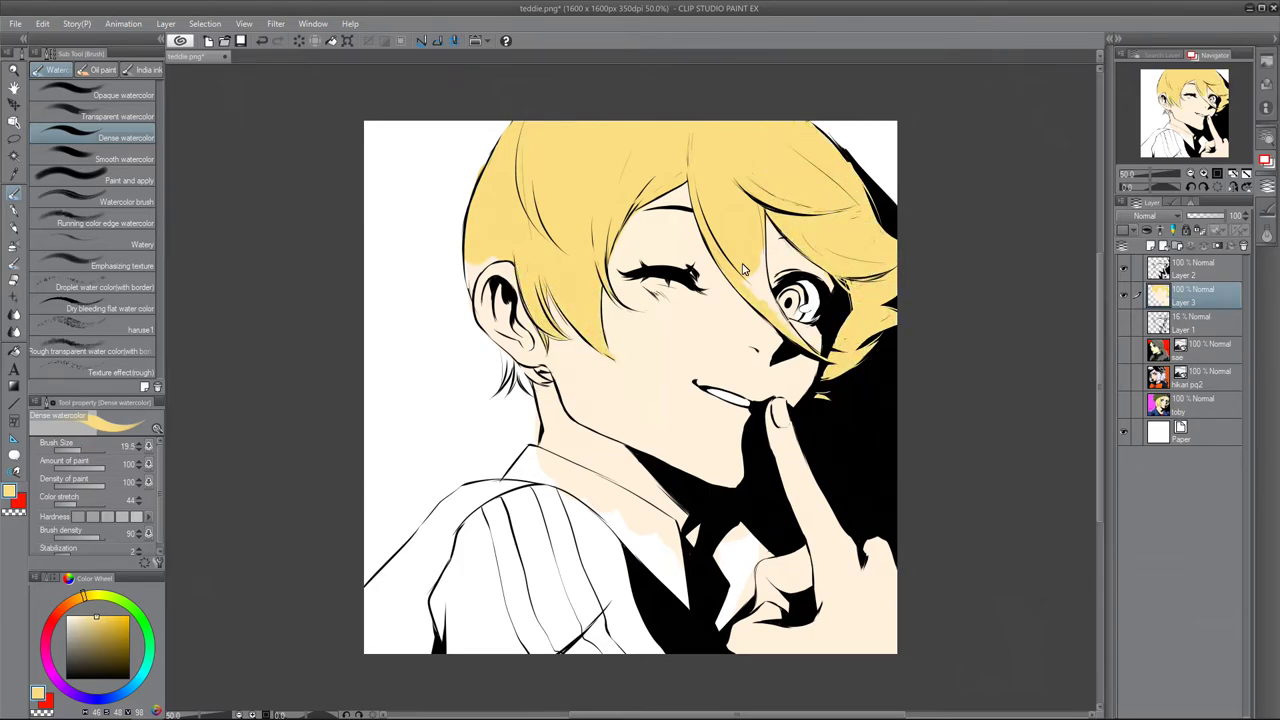
pyautogui.keyDown('alt'); pyautogui.click(632, 238); pyautogui.keyUp('alt')
pyautogui.keyDown('alt'); pyautogui.click(498, 189); pyautogui.keyUp('alt')
pyautogui.moveTo(485, 265)
pyautogui.mouseDown()
pyautogui.moveTo(510, 368)
pyautogui.moveTo(545, 385)
pyautogui.mouseUp()
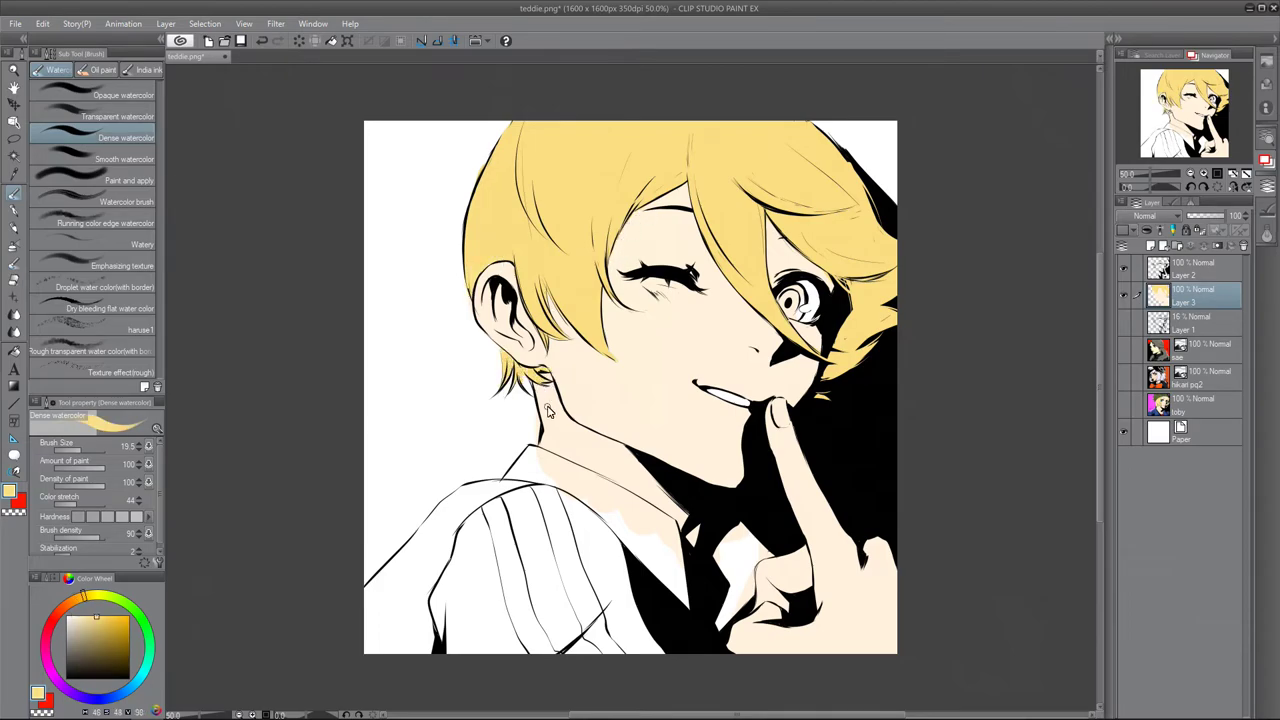
# Step: Fill the small gap below the earlobe with black on the Layer 2 line art
pyautogui.keyDown('alt'); pyautogui.click(541, 416); pyautogui.keyUp('alt')
pyautogui.press('p')
pyautogui.hotkey('alt', ']')
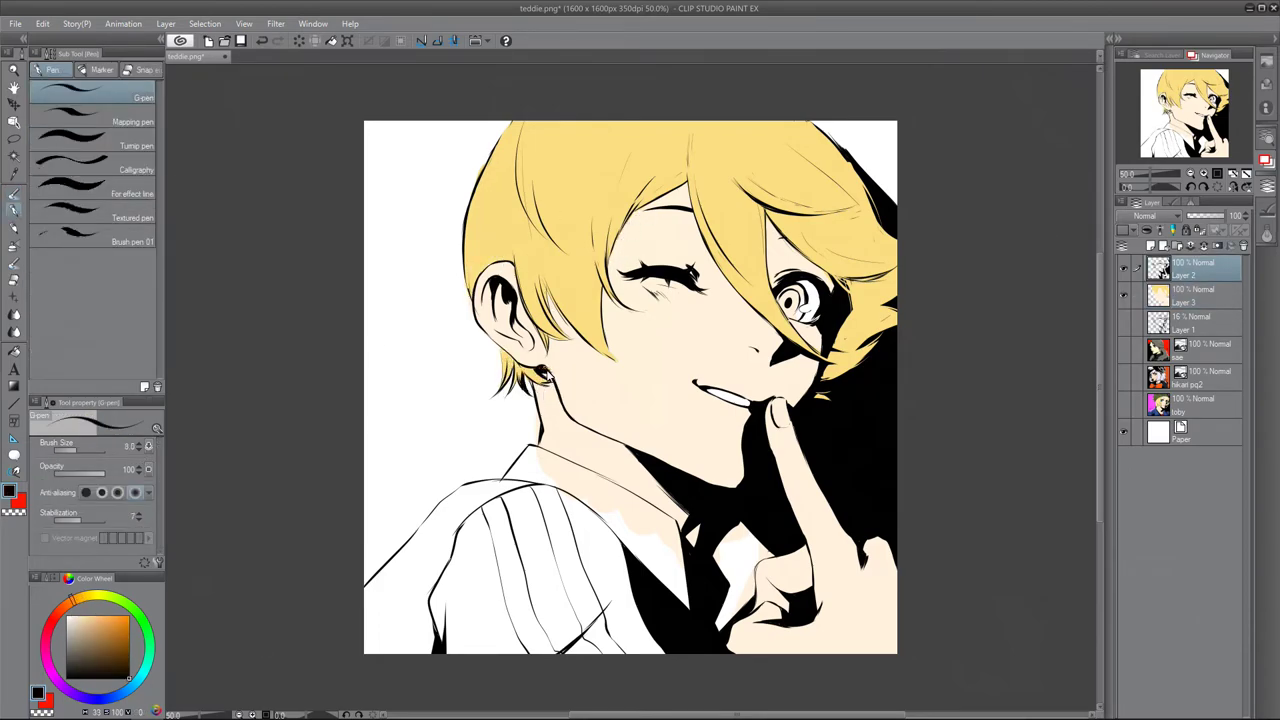
pyautogui.keyDown('alt'); pyautogui.click(528, 390); pyautogui.keyUp('alt')
# Step: Change the Paper layer's colour to bright yellow
pyautogui.hotkey('alt', '[')
pyautogui.press('b')
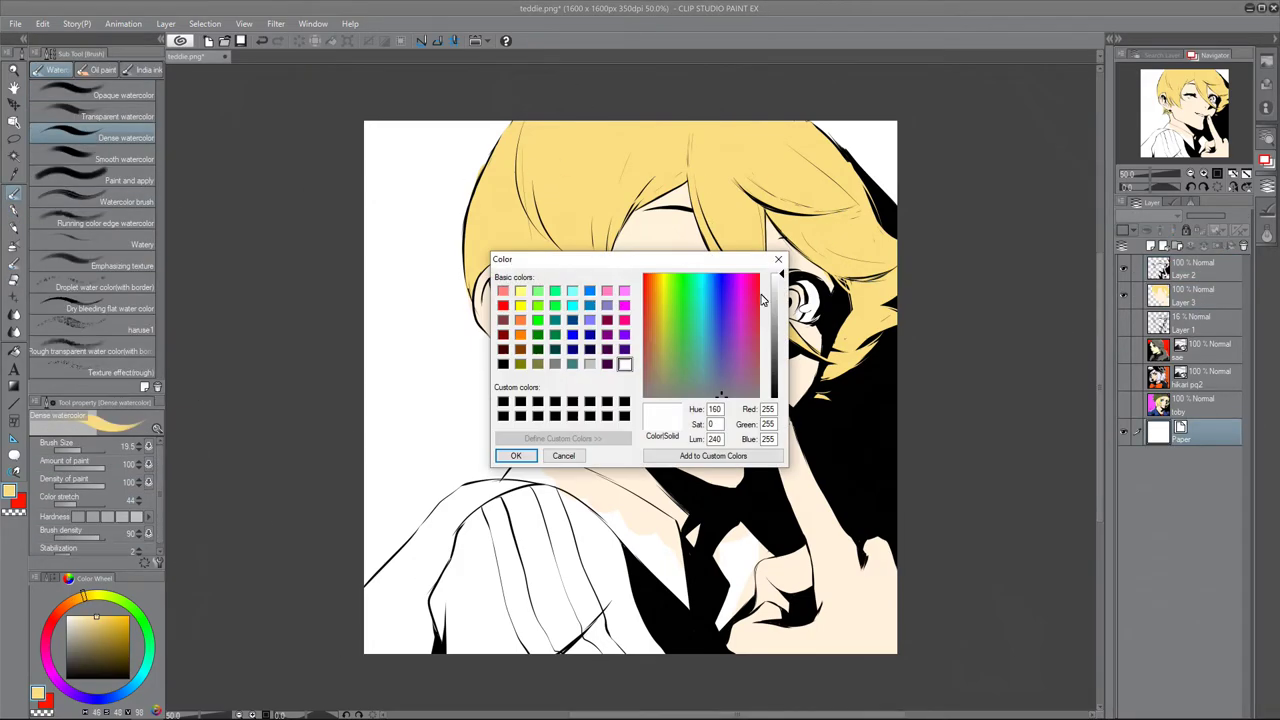
pyautogui.click(663, 283)
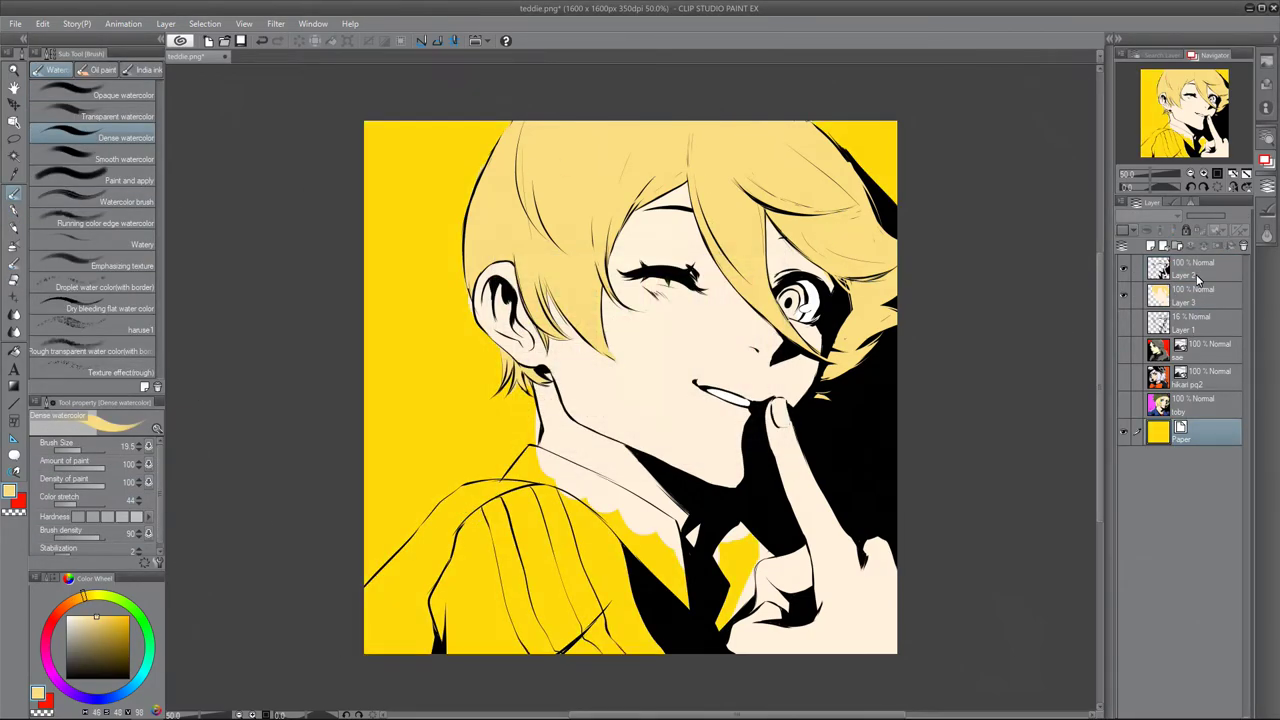
# Step: Paint the shirt and collar light grey on Layer 3, using a smaller brush for the narrow areas
pyautogui.click(1199, 290)
pyautogui.press('e')
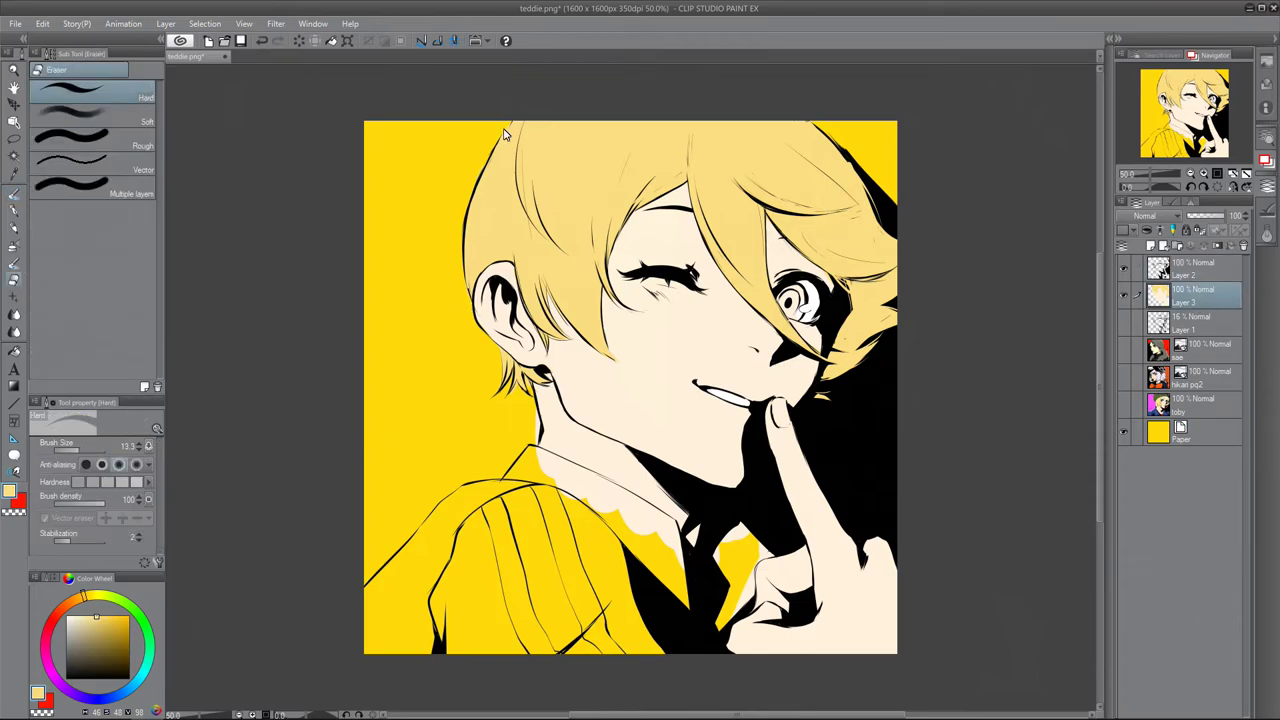
pyautogui.press('b')
pyautogui.keyDown('alt'); pyautogui.click(559, 473); pyautogui.keyUp('alt')
pyautogui.moveTo(445, 563)
pyautogui.mouseDown()
pyautogui.moveTo(470, 515)
pyautogui.moveTo(557, 484)
pyautogui.moveTo(670, 560)
pyautogui.moveTo(440, 610)
pyautogui.mouseUp()
pyautogui.press('[')
pyautogui.press('[')
pyautogui.press('[')
pyautogui.moveTo(745, 545); pyautogui.dragTo(745, 590)
pyautogui.hotkey('ctrl', 'z')
# Step: Colour the iris of the open eye bright blue and resample the skin tone
pyautogui.click(141, 680)
pyautogui.click(111, 615)
pyautogui.moveTo(786, 296); pyautogui.dragTo(800, 320)
pyautogui.click(131, 638)
pyautogui.click(122, 614)
pyautogui.keyDown('alt'); pyautogui.click(795, 352); pyautogui.keyUp('alt')
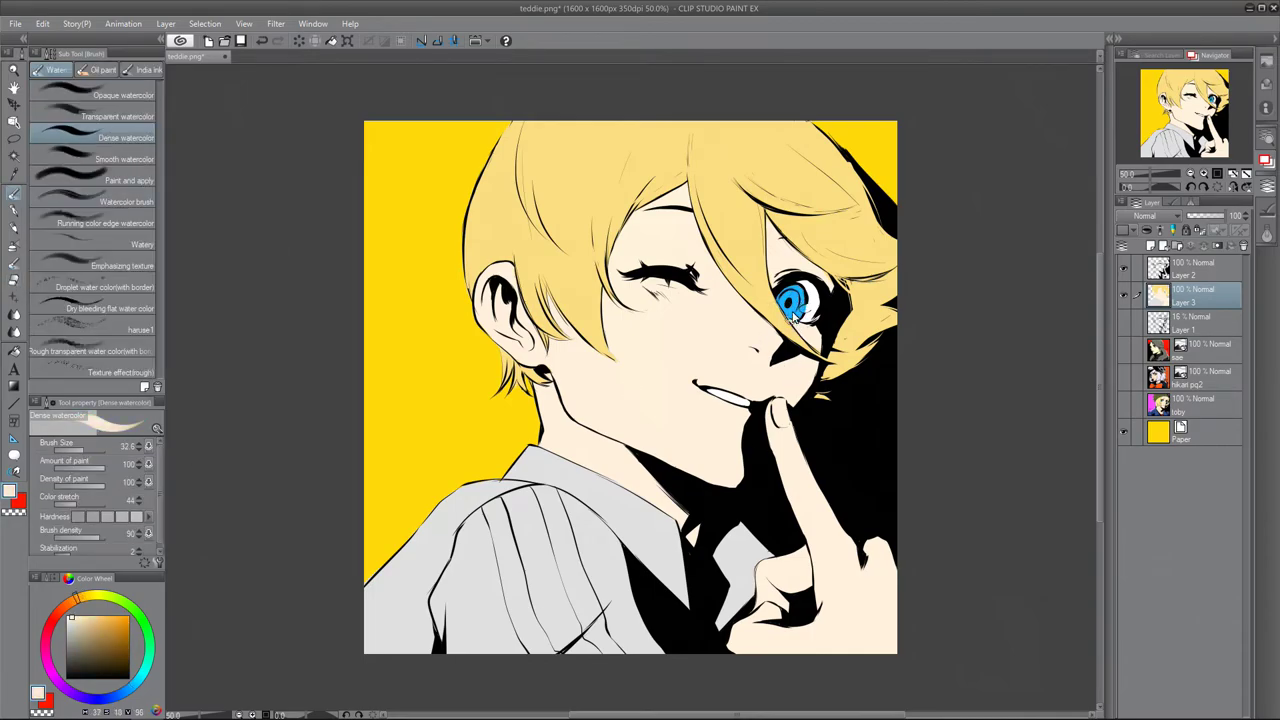
# Step: Duplicate the Layer 2 line art and apply a Gaussian blur to soften the lines
pyautogui.hotkey('ctrl', 'shift', 'alt', 'e')
pyautogui.click(275, 23)
pyautogui.click(440, 80)
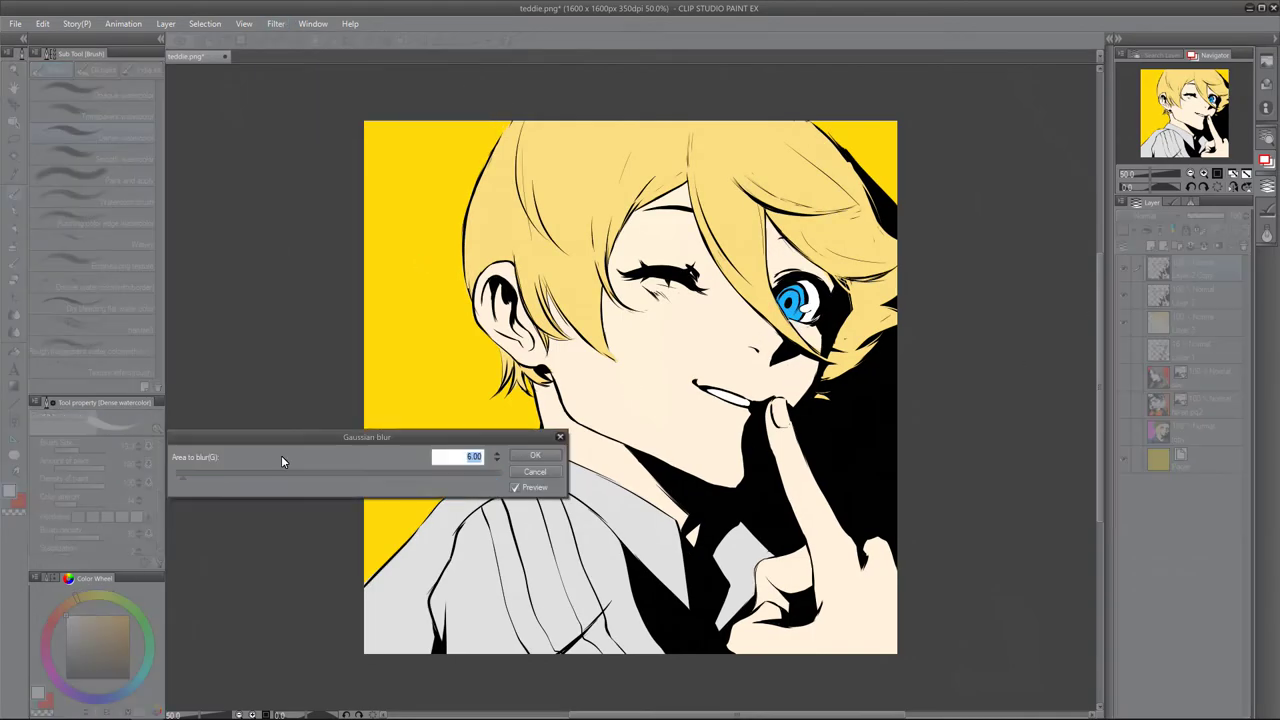
pyautogui.moveTo(236, 490); pyautogui.dragTo(210, 474)
pyautogui.click(537, 449)
# Step: Paint white highlights along the back of the hair on a new layer above the line art
pyautogui.moveTo(512, 124); pyautogui.dragTo(474, 246)
pyautogui.moveTo(500, 146); pyautogui.dragTo(489, 262)
pyautogui.press('p')
pyautogui.moveTo(522, 205); pyautogui.dragTo(515, 140)
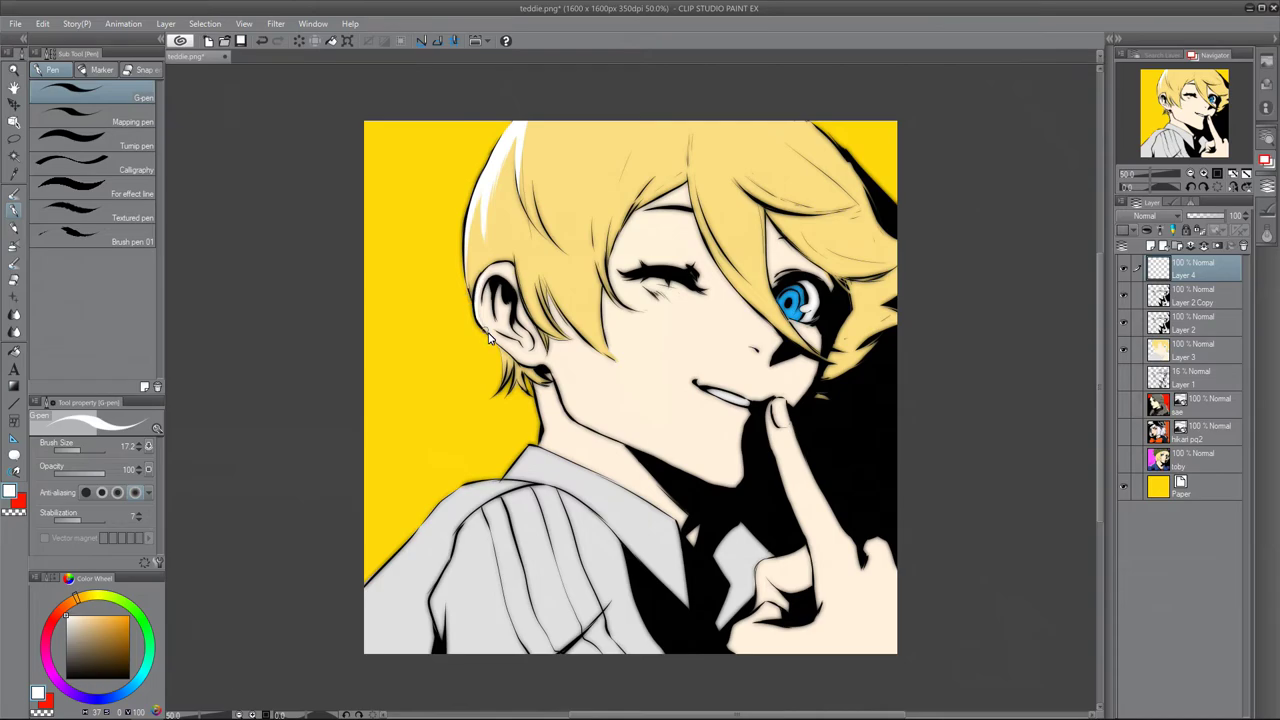
# Step: Paint white highlights along the jaw and neck, trimming their edges with the Hard eraser
pyautogui.moveTo(586, 372)
pyautogui.mouseDown()
pyautogui.moveTo(628, 436)
pyautogui.moveTo(574, 364)
pyautogui.moveTo(610, 435)
pyautogui.moveTo(638, 432)
pyautogui.mouseUp()
pyautogui.press('e')
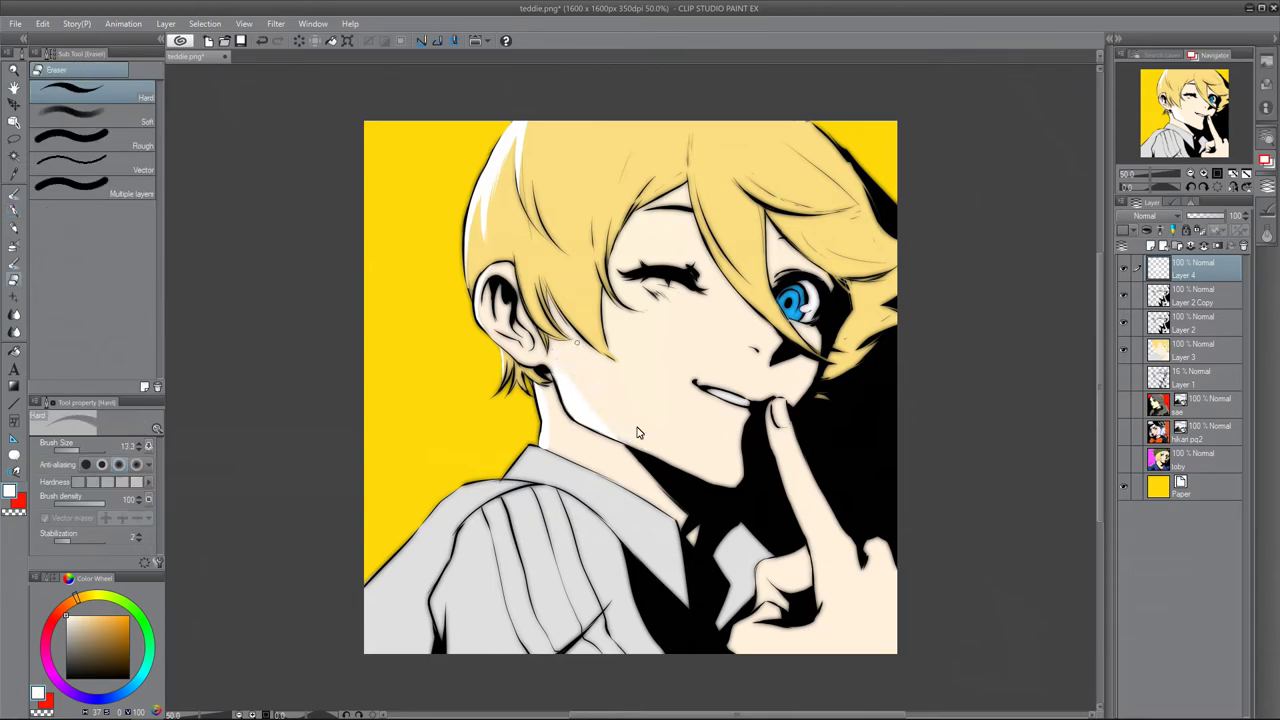
pyautogui.moveTo(575, 388); pyautogui.dragTo(622, 440)
pyautogui.press('p')
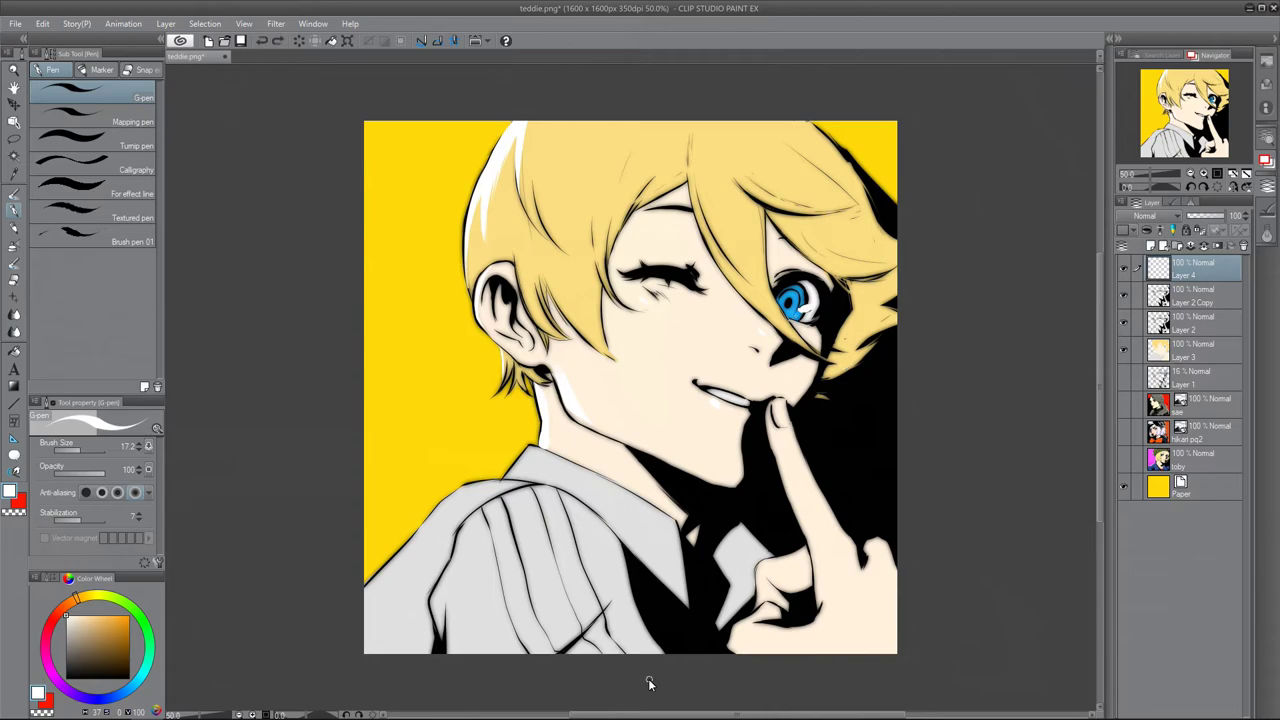
# Step: Add white highlights along the collar and shoulder outline, undoing stray strokes
pyautogui.moveTo(540, 446)
pyautogui.mouseDown()
pyautogui.moveTo(496, 486)
pyautogui.moveTo(446, 506)
pyautogui.moveTo(361, 599)
pyautogui.moveTo(447, 513)
pyautogui.moveTo(535, 489)
pyautogui.moveTo(500, 482)
pyautogui.moveTo(581, 443)
pyautogui.moveTo(541, 450)
pyautogui.mouseUp()
pyautogui.press('e')
pyautogui.click(262, 41)
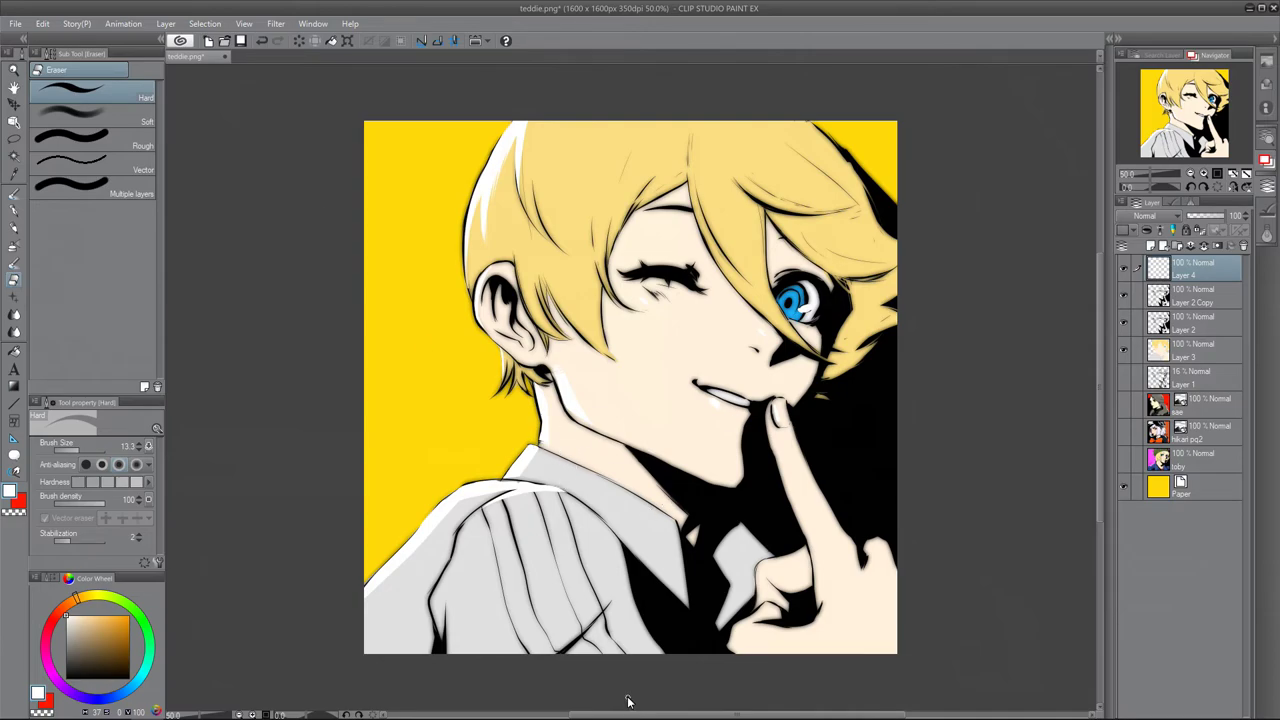
pyautogui.moveTo(602, 498)
pyautogui.mouseDown()
pyautogui.moveTo(461, 509)
pyautogui.moveTo(363, 600)
pyautogui.mouseUp()
pyautogui.click(262, 41)
pyautogui.moveTo(1168, 176); pyautogui.dragTo(1148, 177)
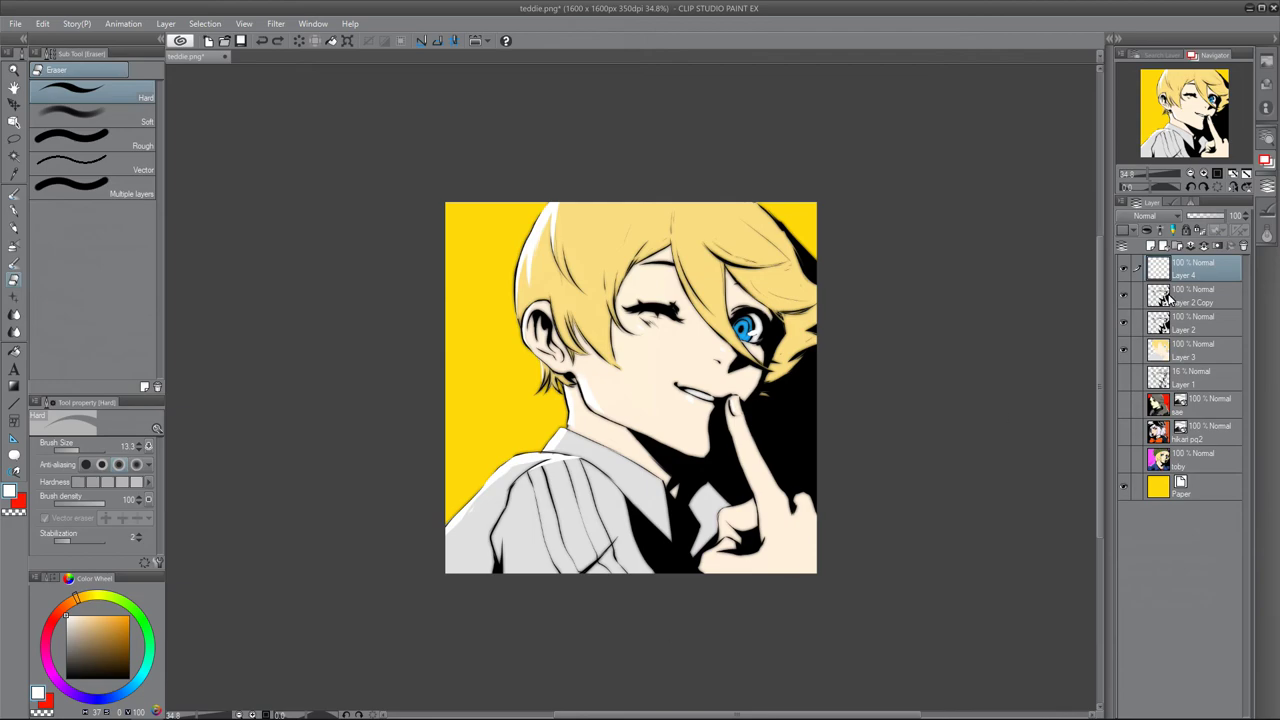
# Step: Soft-erase the sleeve crease from the Layer 2 line art and its copy, and add a new layer above them
pyautogui.hotkey('alt', '[')
pyautogui.press('p')
pyautogui.hotkey('alt', '[')
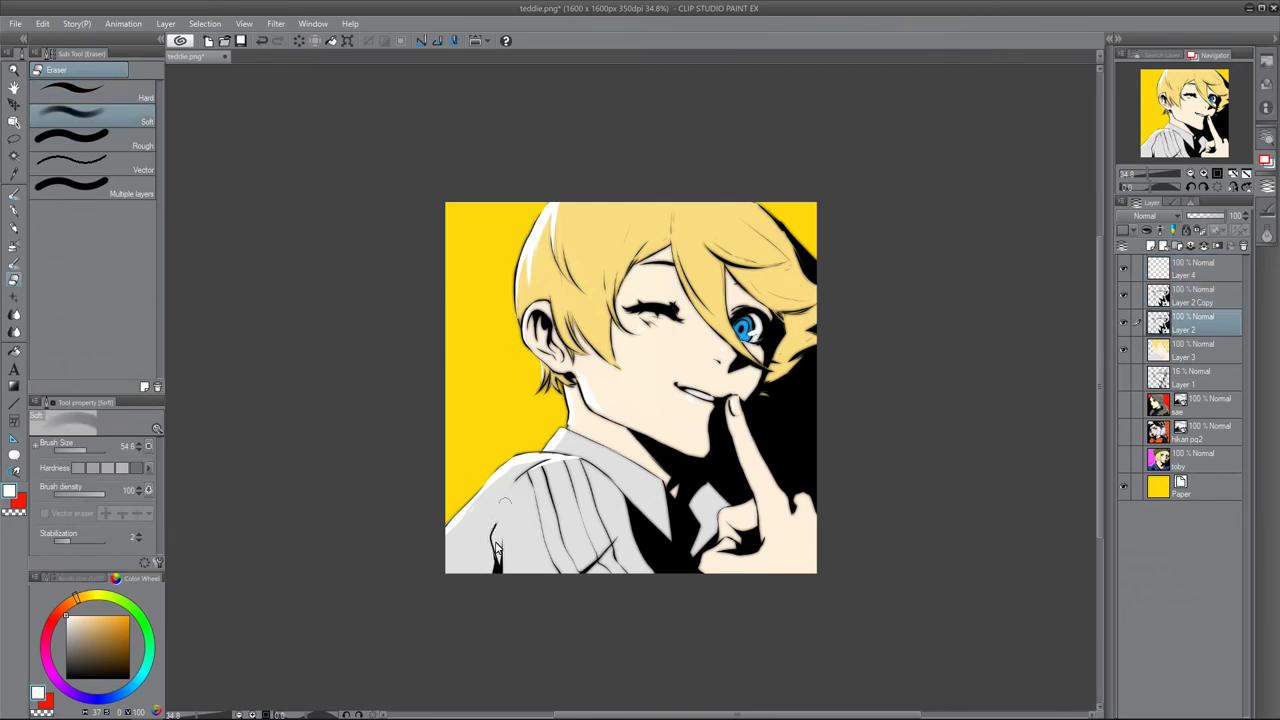
pyautogui.click(1150, 245)
pyautogui.press('x')
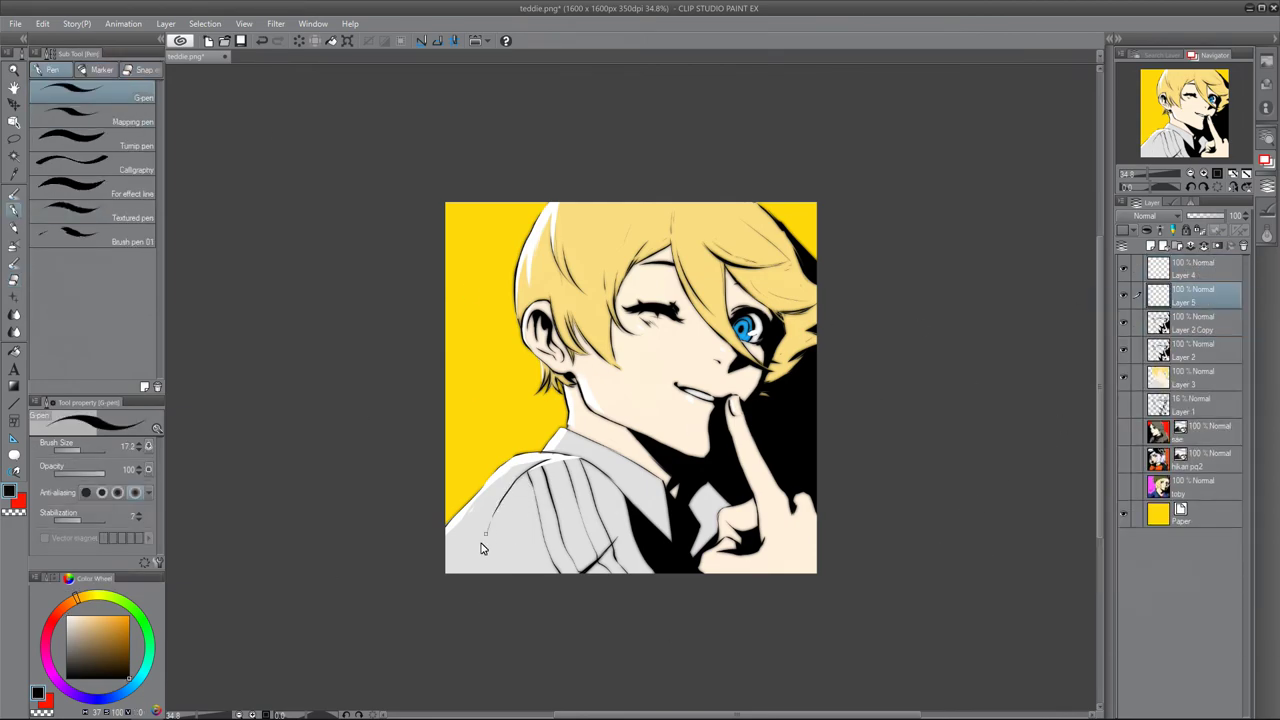
# Step: Redraw the sleeve fold in black on the new layer and ink over the outer hair edge
pyautogui.moveTo(488, 572); pyautogui.dragTo(472, 522)
pyautogui.hotkey('ctrl', 'z')
pyautogui.hotkey('ctrl', 'y')
pyautogui.hotkey('ctrl', 'z')
pyautogui.moveTo(812, 252); pyautogui.dragTo(762, 208)
# Step: Sign the artwork on a new layer in the yellow area above the shoulder, and move that layer below Layer 1
pyautogui.rightClick(1184, 276)
pyautogui.click(1188, 270)
pyautogui.press('b')
pyautogui.scroll(2, 629, 352)
pyautogui.moveTo(298, 468)
pyautogui.mouseDown()
pyautogui.moveTo(300, 520)
pyautogui.moveTo(372, 492)
pyautogui.moveTo(430, 418)
pyautogui.mouseUp()
pyautogui.moveTo(1190, 268); pyautogui.dragTo(1190, 440)
pyautogui.press('e')
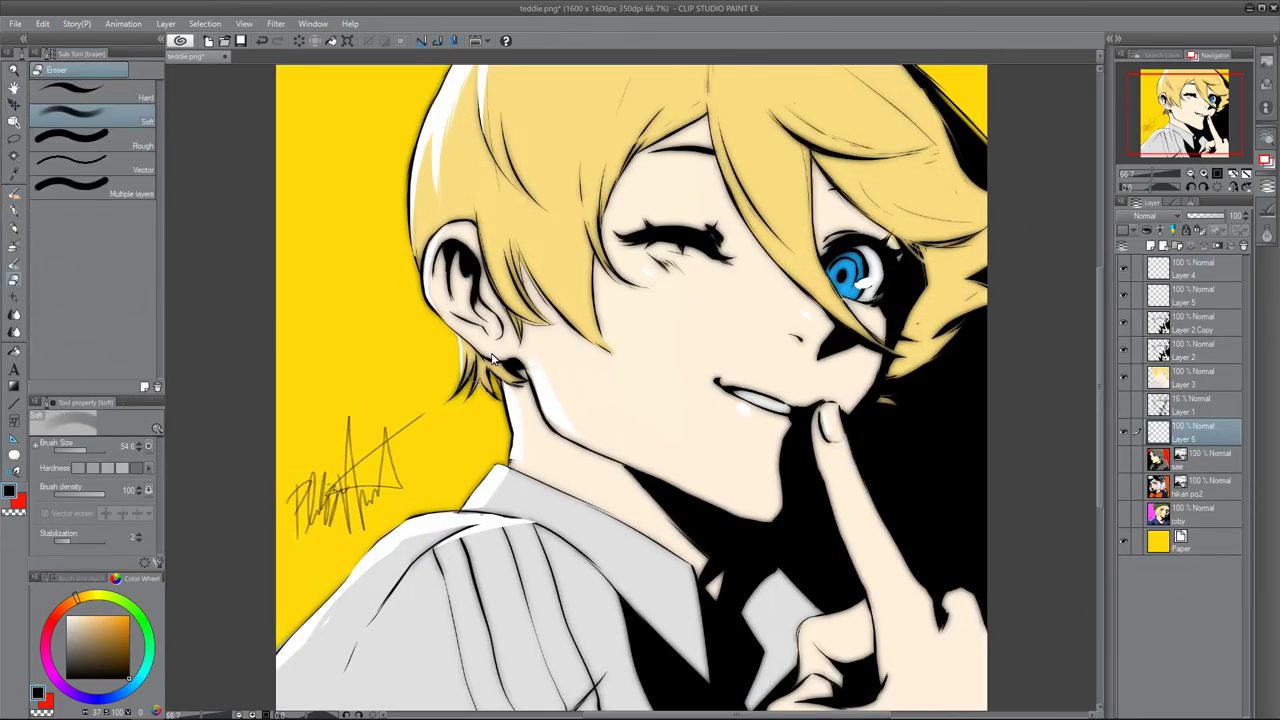
pyautogui.scroll(-2, 492, 359)
pyautogui.press('o')
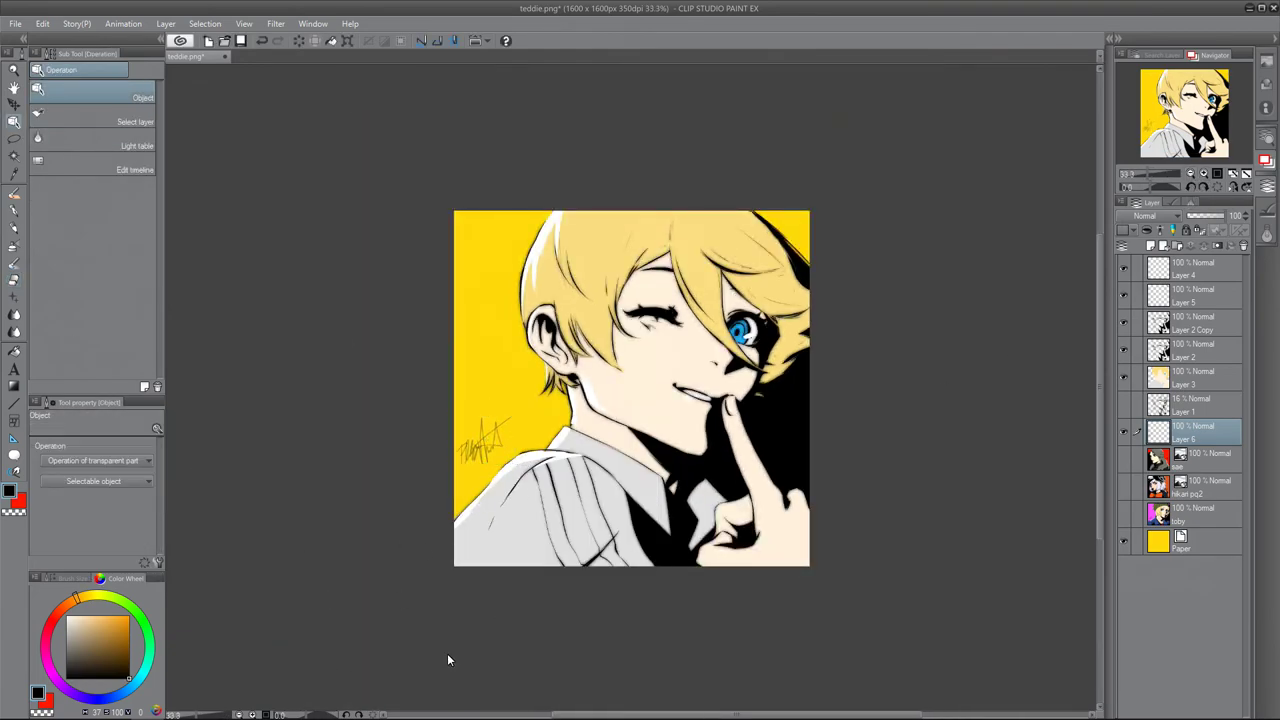
pyautogui.hotkey('ctrl', 'shift', 's')
pyautogui.press('Escape')
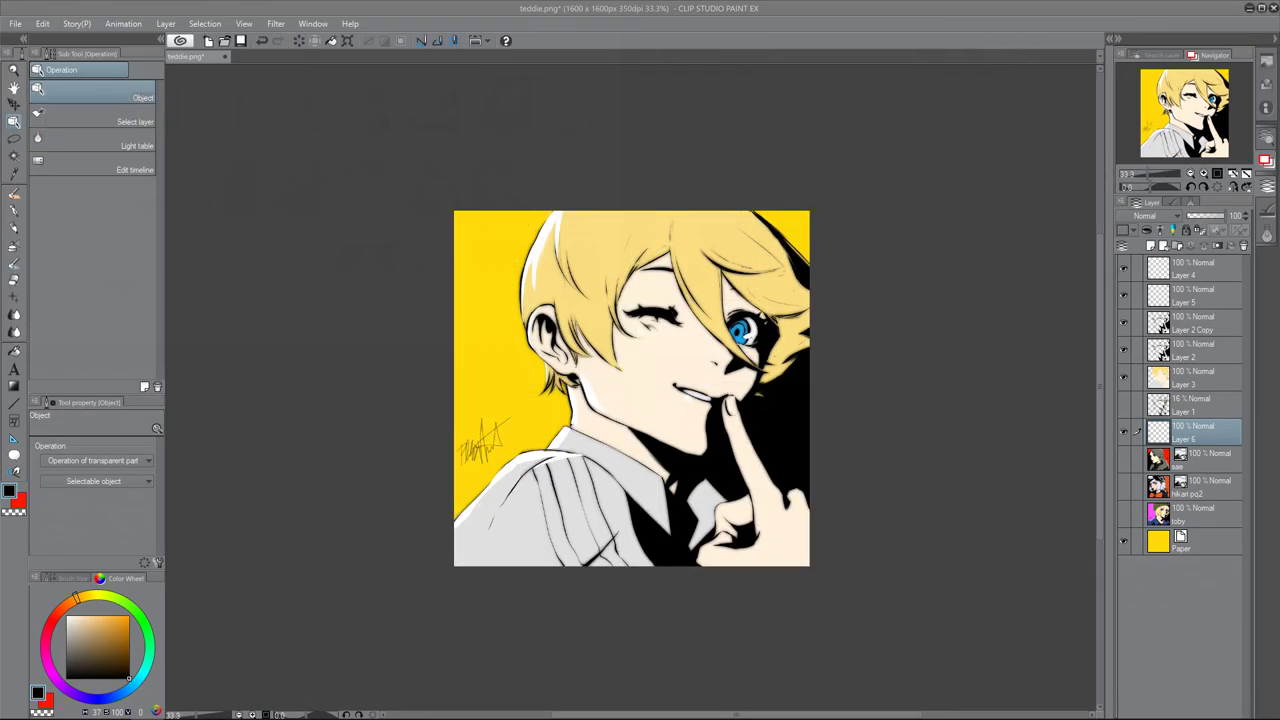